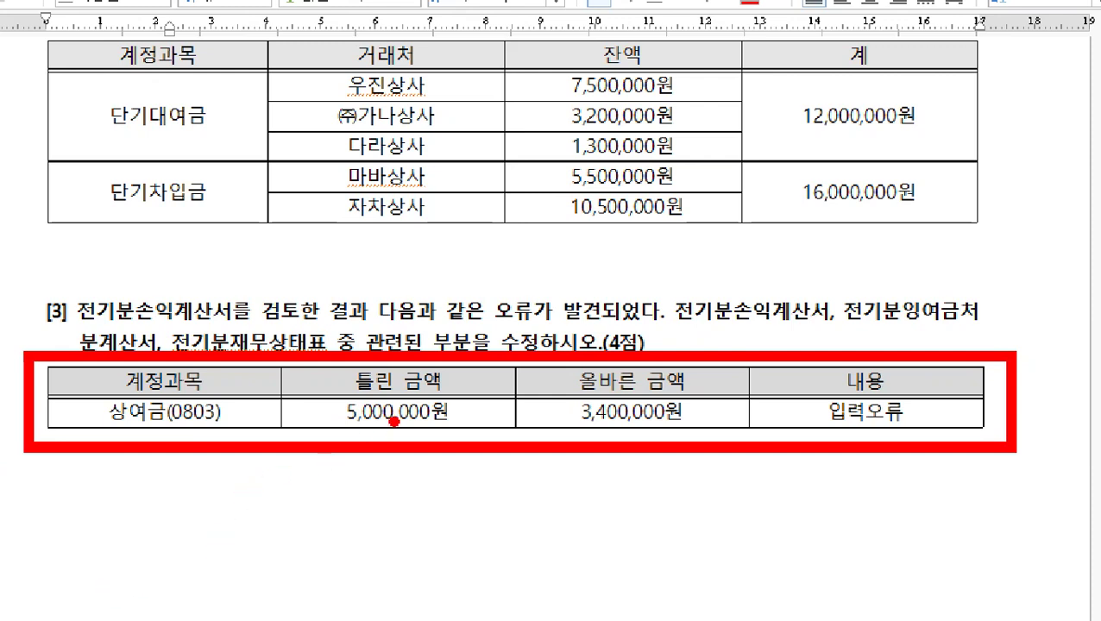
Step: Examine question [3]'s correction table for 상여금(0803), comparing the wrong and correct amounts
{"action": "mouse_move", "coordinate": [411, 438]}
{"action": "left_mouse_down"}
{"action": "mouse_move", "coordinate": [386, 349]}
{"action": "mouse_move", "coordinate": [463, 423]}
{"action": "left_mouse_up"}
{"action": "mouse_move", "coordinate": [636, 437]}
{"action": "left_mouse_down"}
{"action": "mouse_move", "coordinate": [608, 436]}
{"action": "mouse_move", "coordinate": [683, 383]}
{"action": "mouse_move", "coordinate": [680, 421]}
{"action": "left_mouse_up"}
{"action": "left_click_drag", "start_coordinate": [440, 416], "coordinate": [531, 407]}
{"action": "left_click_drag", "start_coordinate": [470, 431], "coordinate": [518, 423]}
{"action": "mouse_move", "coordinate": [491, 390]}
{"action": "left_mouse_down"}
{"action": "mouse_move", "coordinate": [541, 413]}
{"action": "mouse_move", "coordinate": [510, 435]}
{"action": "left_mouse_up"}
{"action": "key", "text": "Escape"}
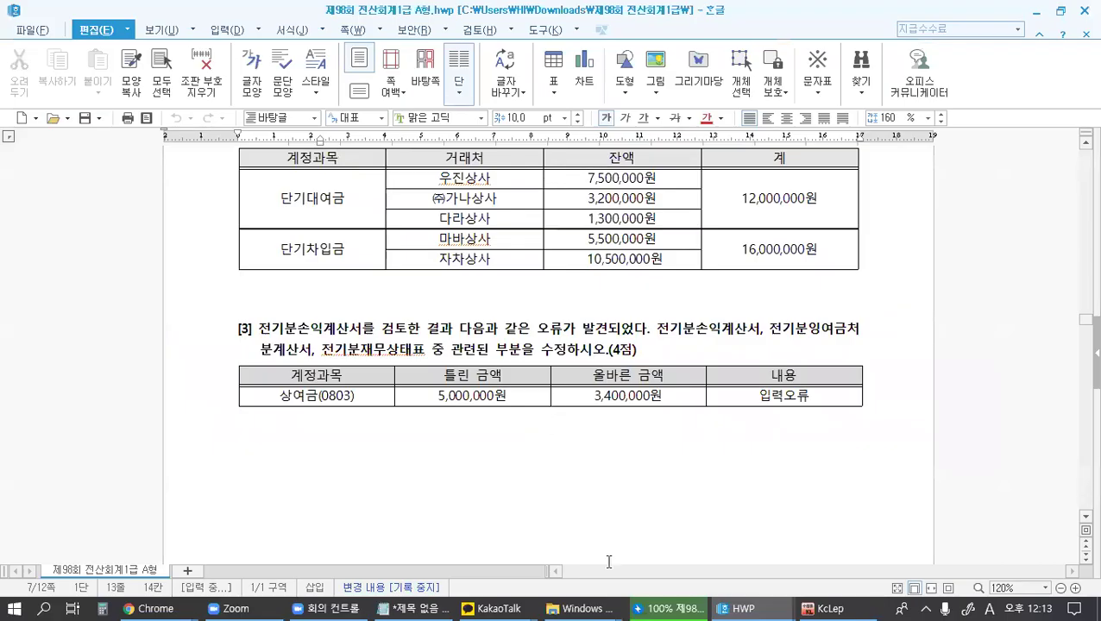
Step: Switch to KcLep and open 전기분손익계산서 from the prior-period financial statements
{"action": "left_click", "coordinate": [843, 602]}
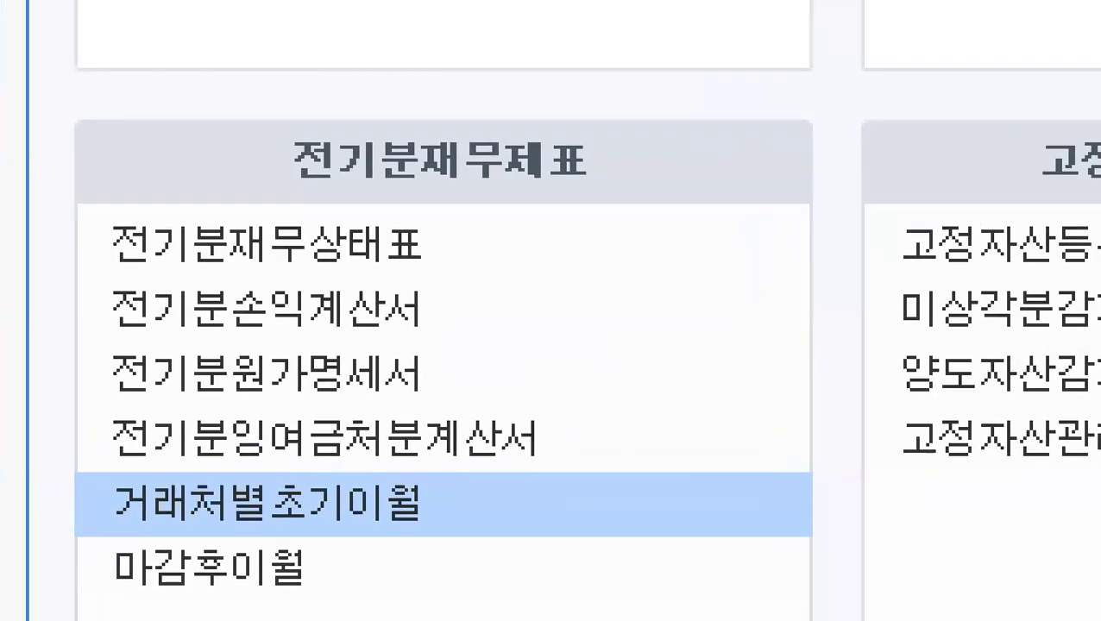
{"action": "mouse_move", "coordinate": [76, 261]}
{"action": "left_mouse_down"}
{"action": "mouse_move", "coordinate": [291, 335]}
{"action": "mouse_move", "coordinate": [458, 357]}
{"action": "left_mouse_up"}
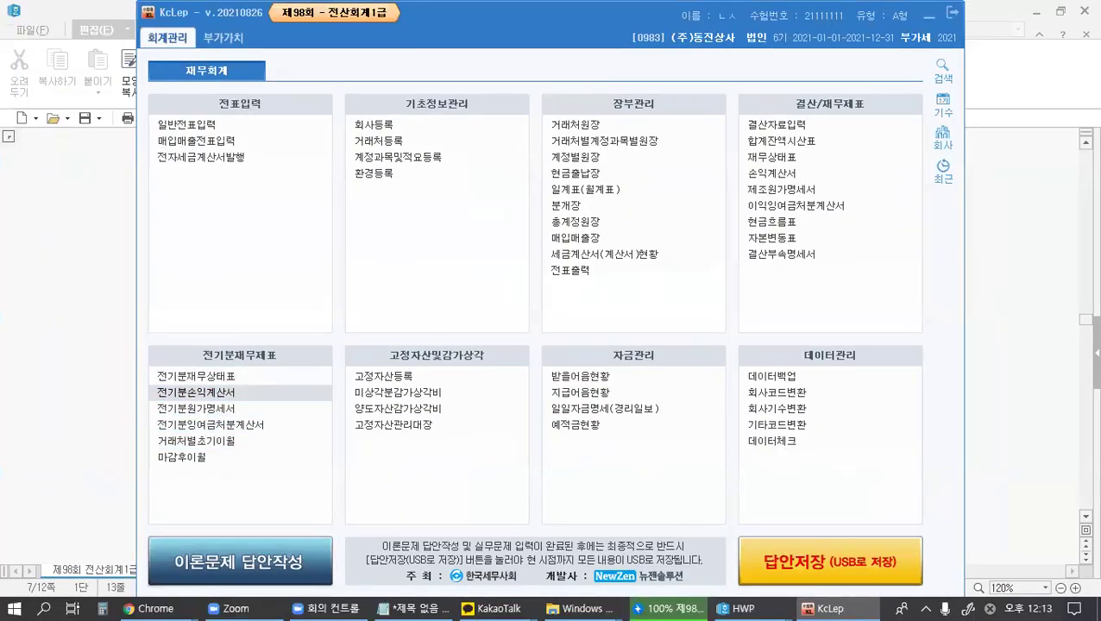
{"action": "left_click", "coordinate": [196, 392]}
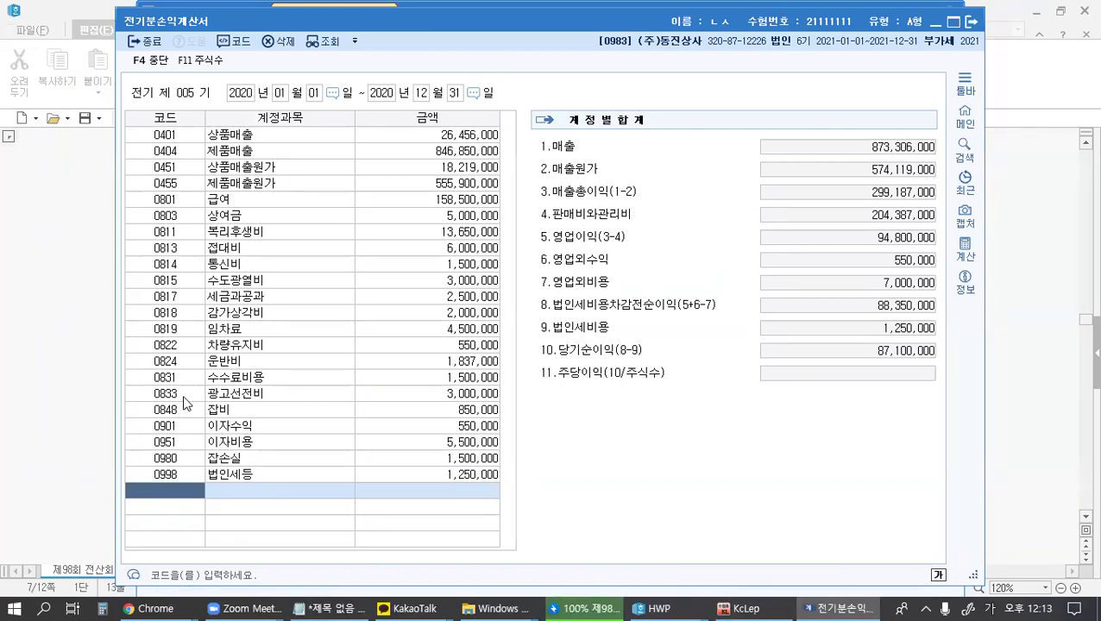
Step: Set the 0803 상여금 amount to 3,400,000 as given in the question and check the updated 당기순이익
{"action": "left_click", "coordinate": [244, 231]}
{"action": "left_click", "coordinate": [245, 219]}
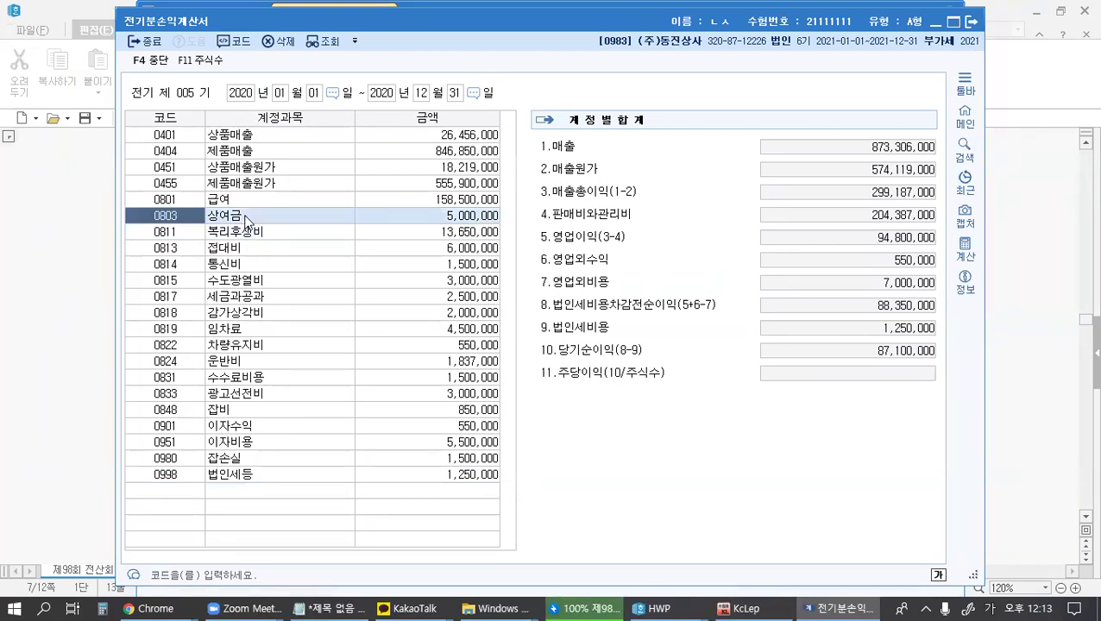
{"action": "key", "text": "Up"}
{"action": "left_click", "coordinate": [466, 220]}
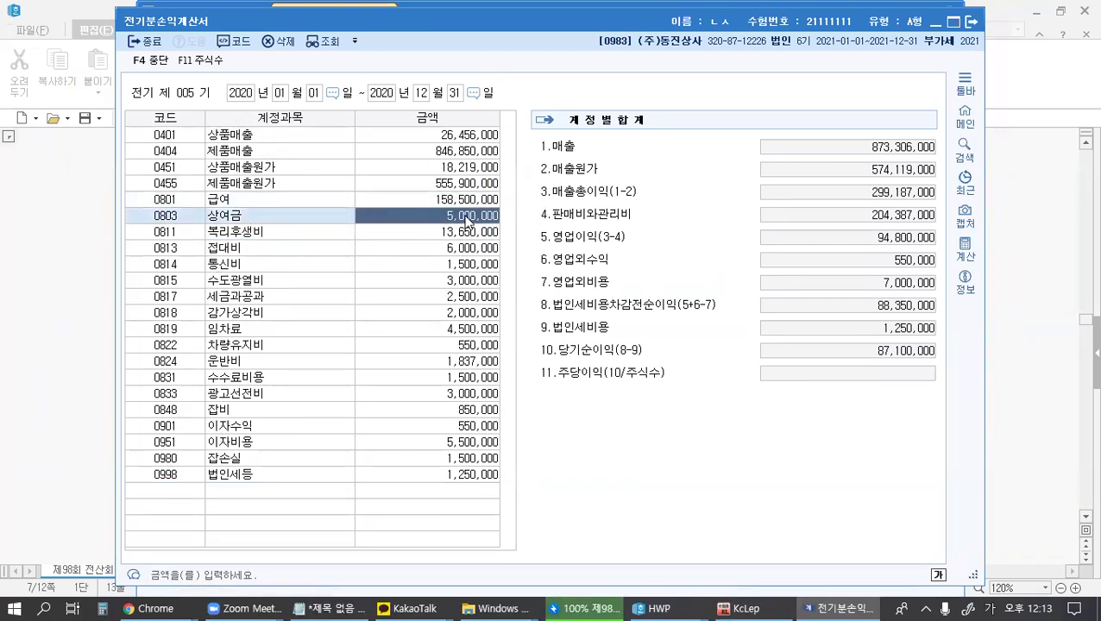
{"action": "left_click", "coordinate": [987, 302]}
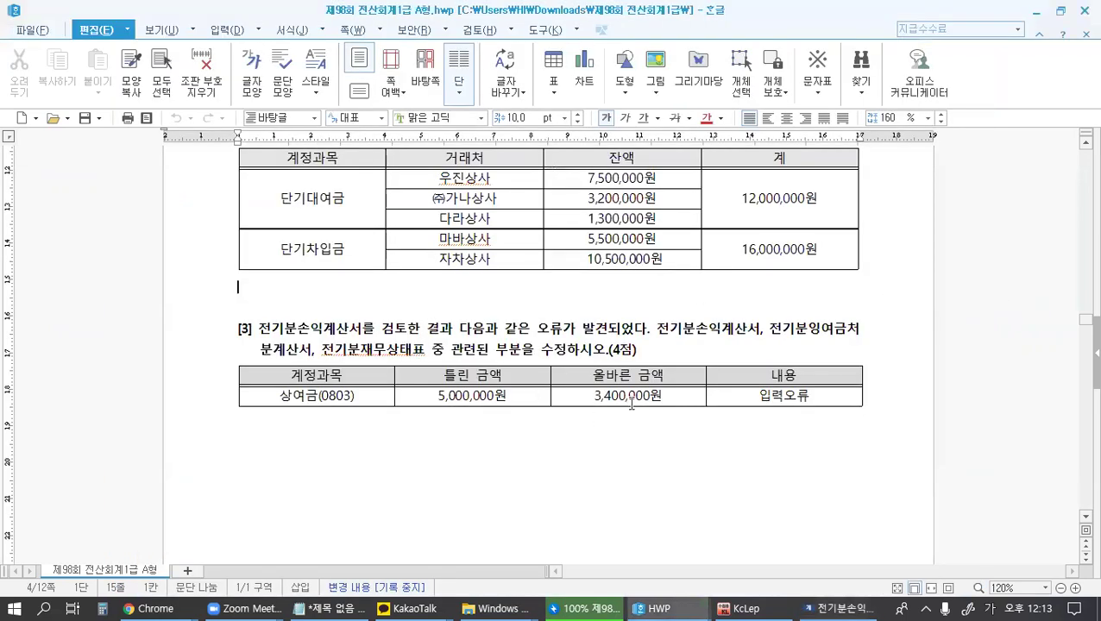
{"action": "left_click", "coordinate": [817, 604]}
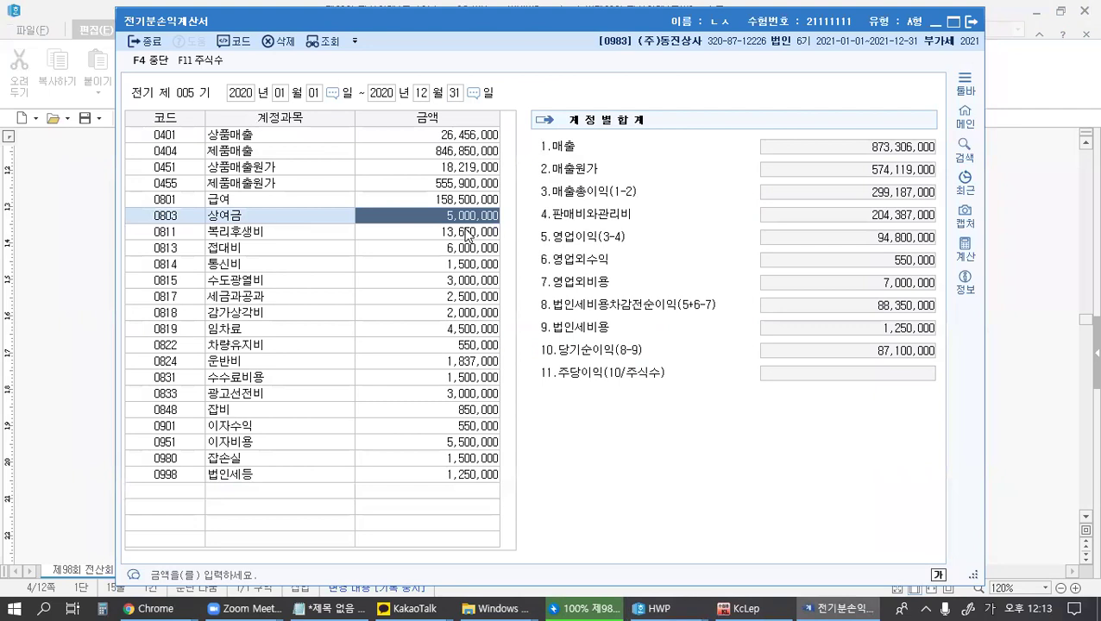
{"action": "type", "text": "340"}
{"action": "key", "text": "Return"}
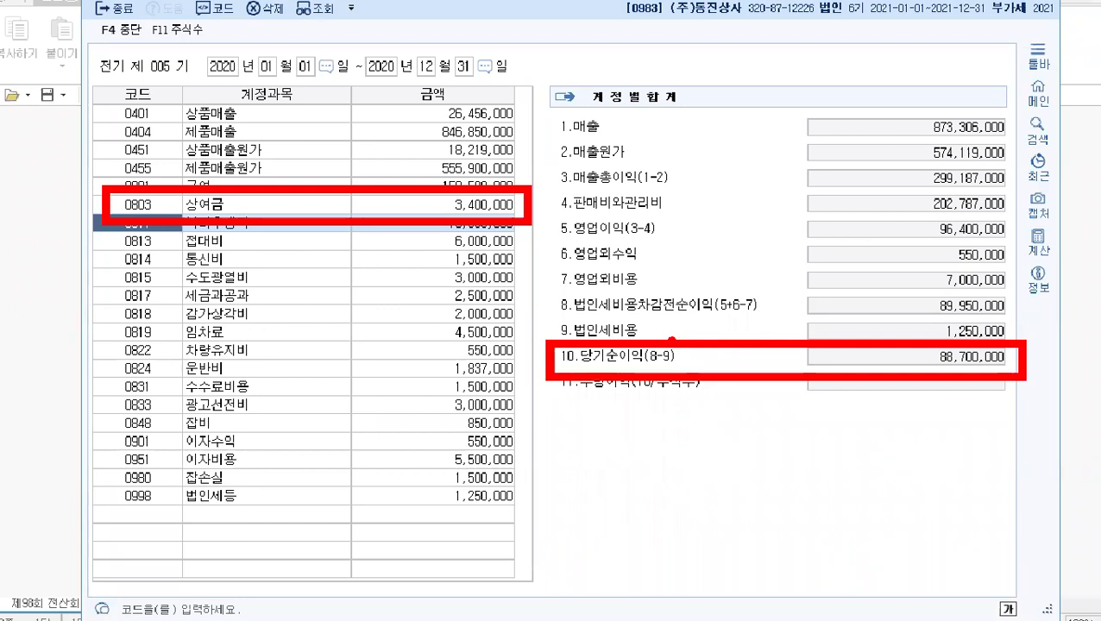
{"action": "mouse_move", "coordinate": [893, 368]}
{"action": "left_mouse_down"}
{"action": "mouse_move", "coordinate": [940, 319]}
{"action": "mouse_move", "coordinate": [936, 332]}
{"action": "mouse_move", "coordinate": [990, 386]}
{"action": "left_mouse_up"}
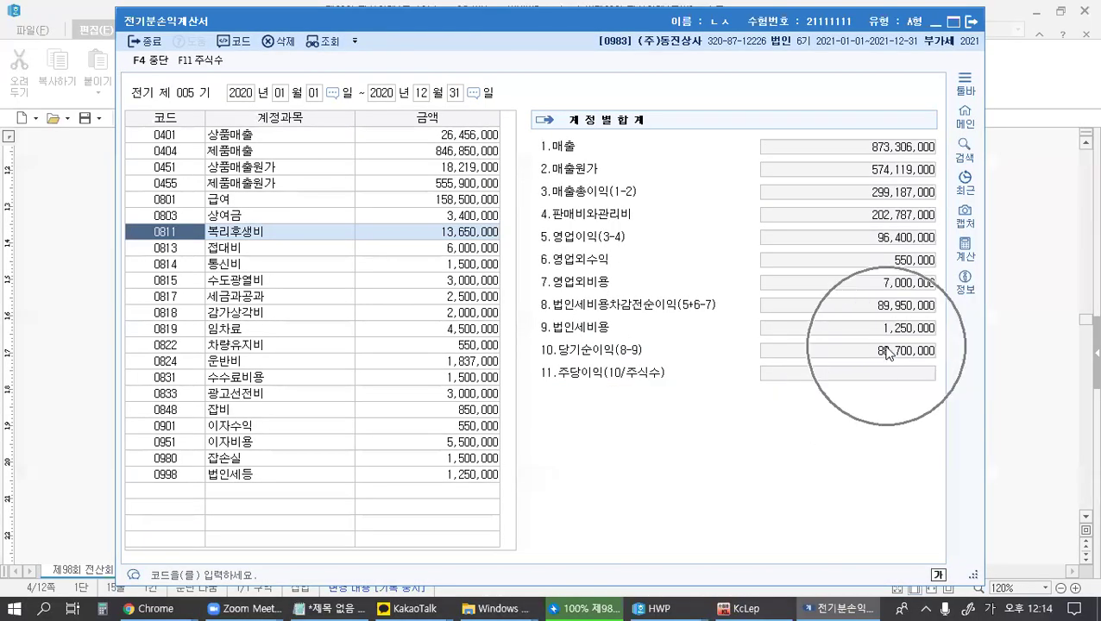
Step: Open 전기분잉여금처분계산서 and select the 당기순이익 amount
{"action": "left_click", "coordinate": [734, 601]}
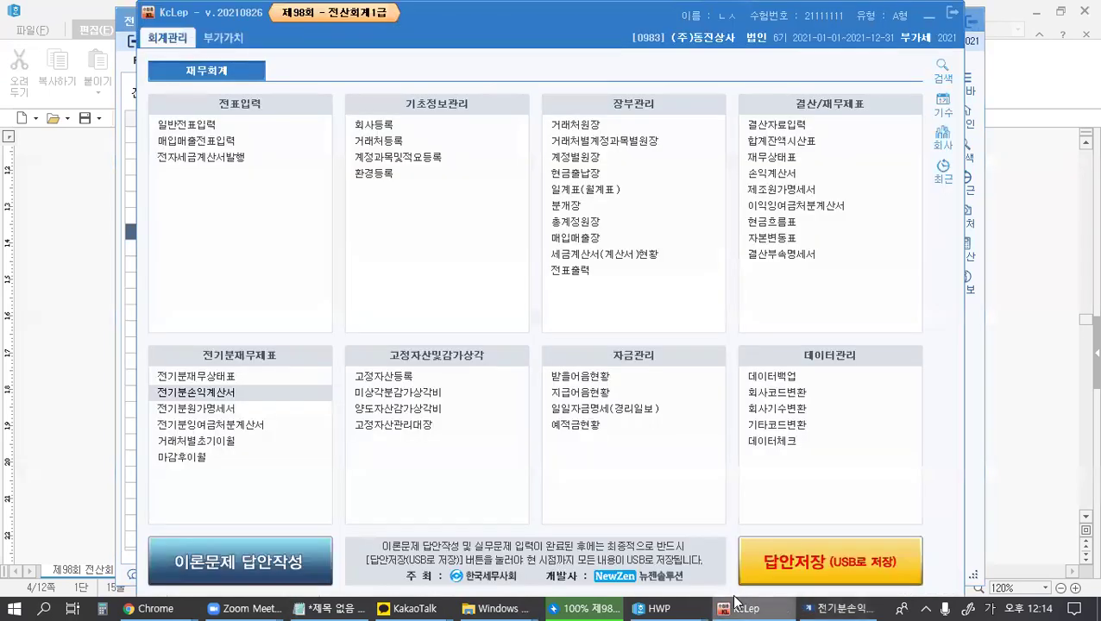
{"action": "left_click", "coordinate": [221, 424]}
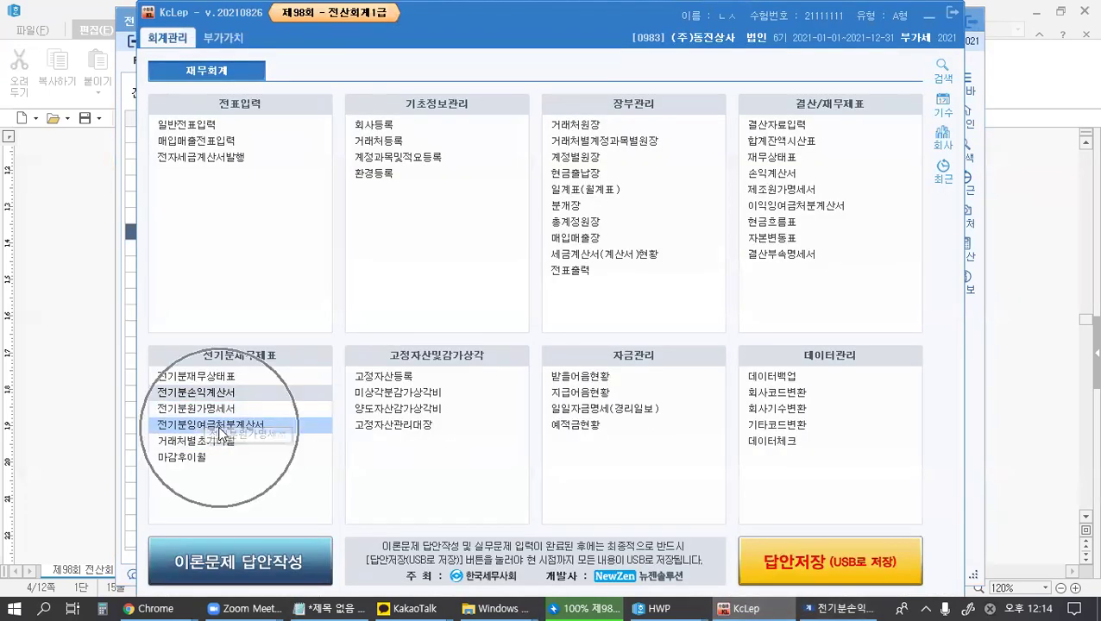
{"action": "double_click", "coordinate": [221, 430]}
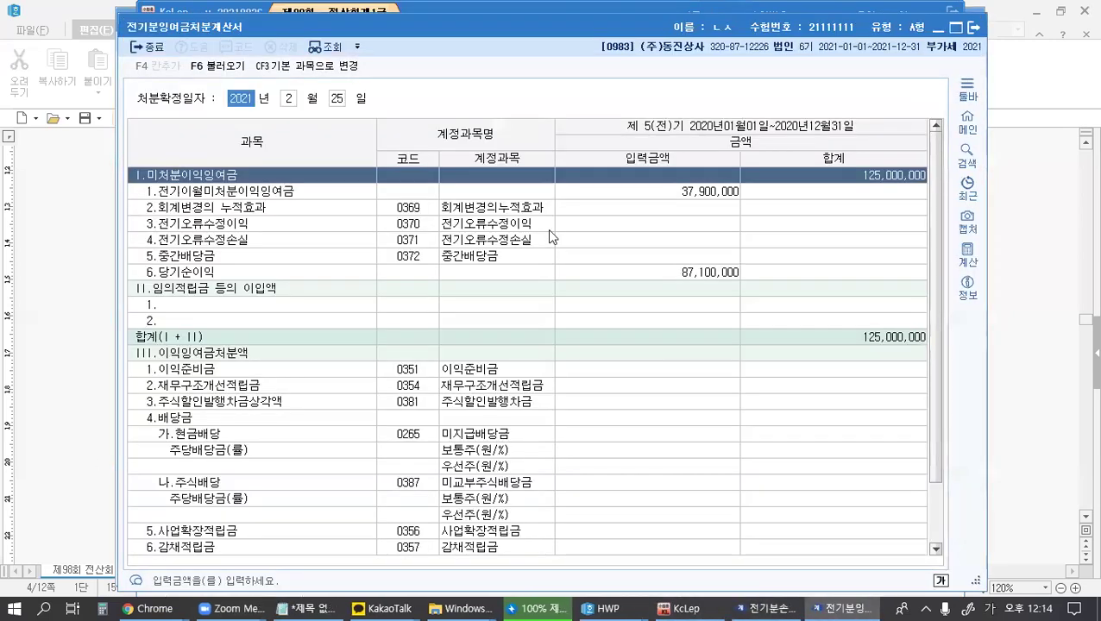
{"action": "left_click", "coordinate": [641, 277]}
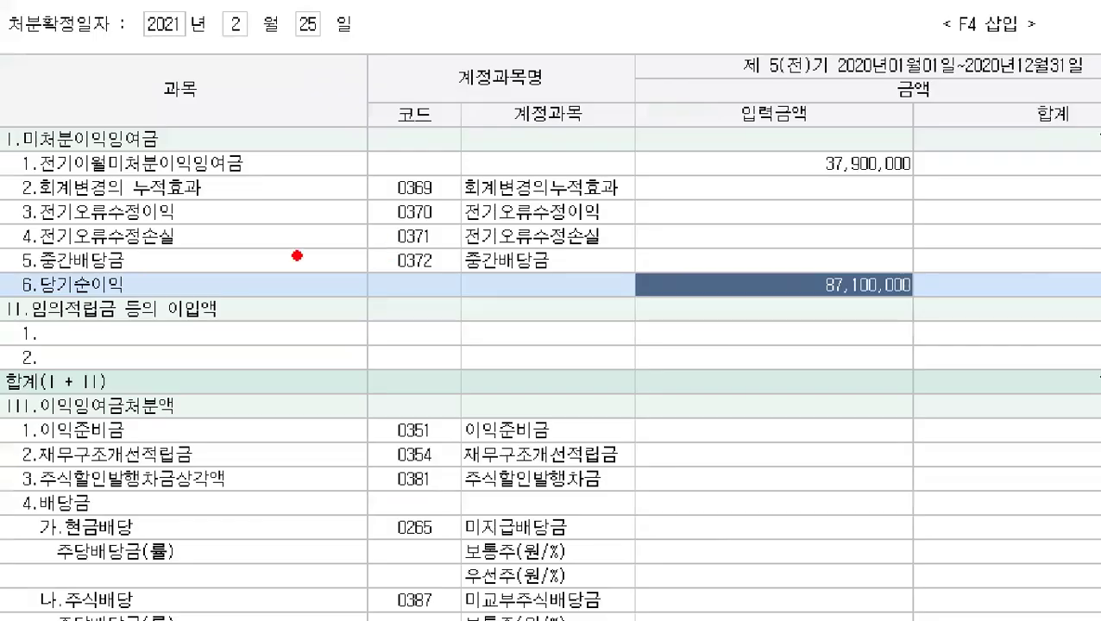
{"action": "mouse_move", "coordinate": [9, 259]}
{"action": "left_mouse_down"}
{"action": "mouse_move", "coordinate": [69, 308]}
{"action": "mouse_move", "coordinate": [933, 308]}
{"action": "left_mouse_up"}
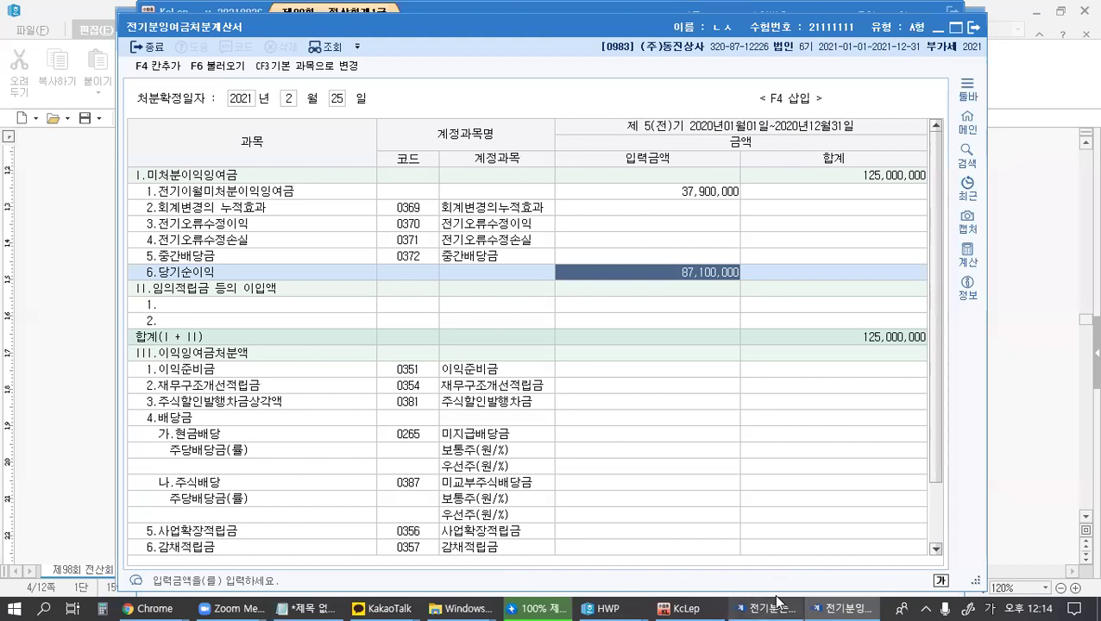
Step: Check 당기순이익 in 전기분손익계산서, then load it into 전기분잉여금처분계산서 with 불러오기
{"action": "left_click", "coordinate": [764, 608]}
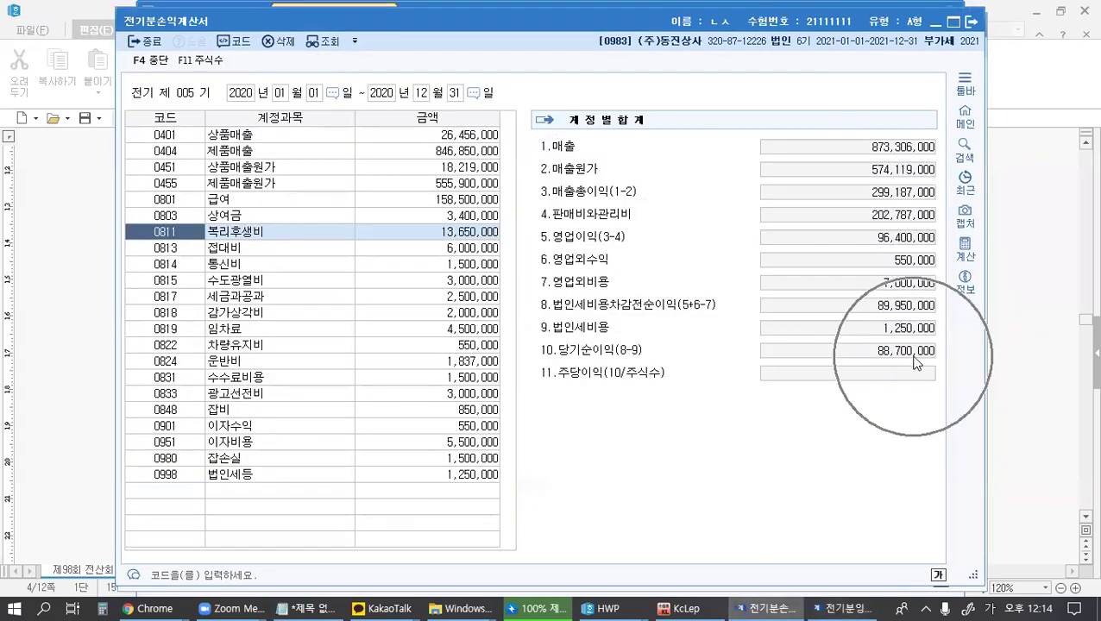
{"action": "left_click", "coordinate": [841, 608]}
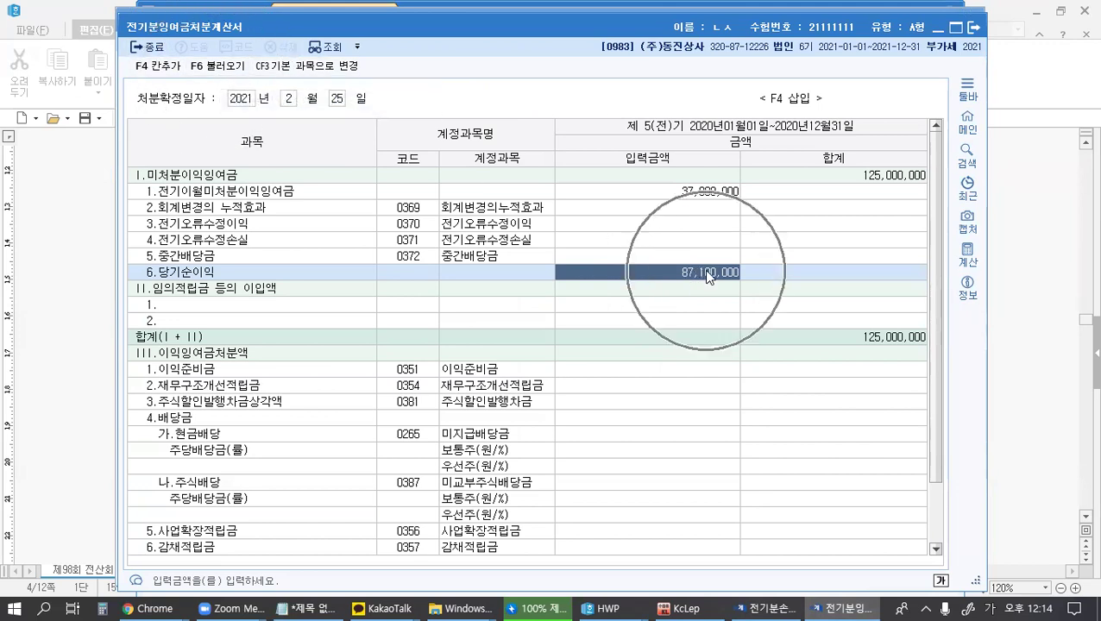
{"action": "left_click", "coordinate": [216, 65]}
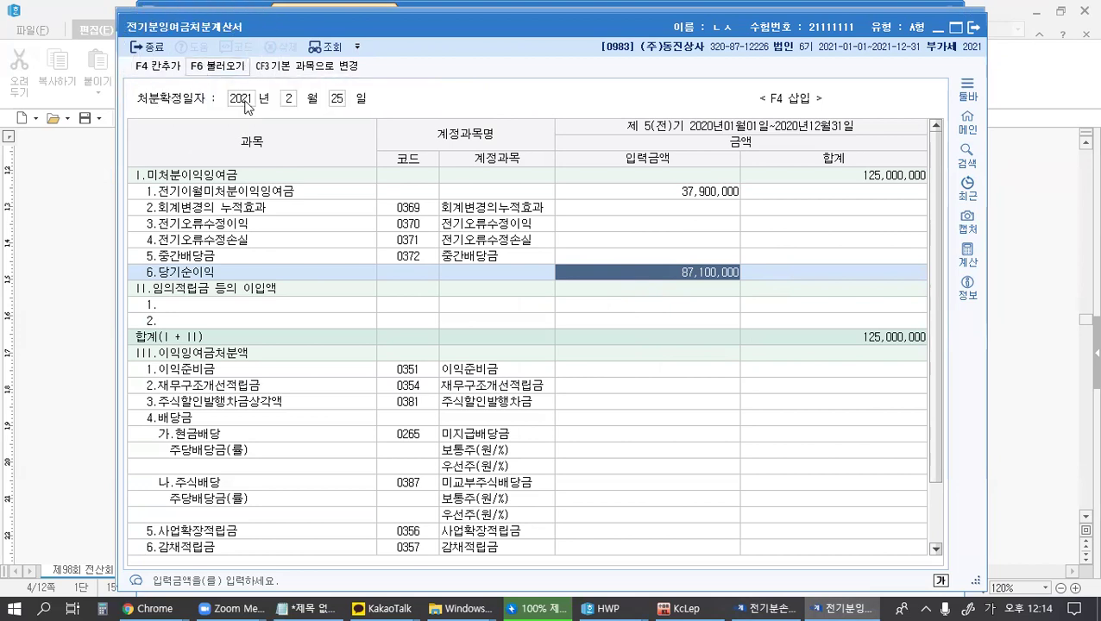
{"action": "left_click", "coordinate": [607, 333]}
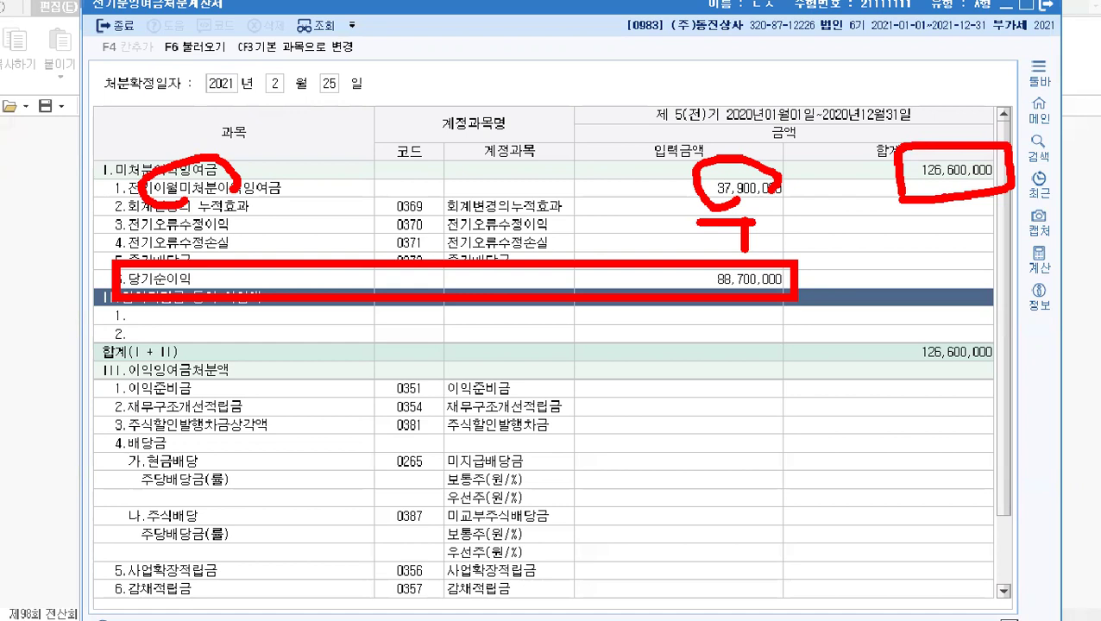
Step: Check the 미처분이익잉여금 total in 전기분잉여금처분계산서
{"action": "mouse_move", "coordinate": [954, 205]}
{"action": "left_mouse_down"}
{"action": "mouse_move", "coordinate": [904, 152]}
{"action": "mouse_move", "coordinate": [983, 188]}
{"action": "left_mouse_up"}
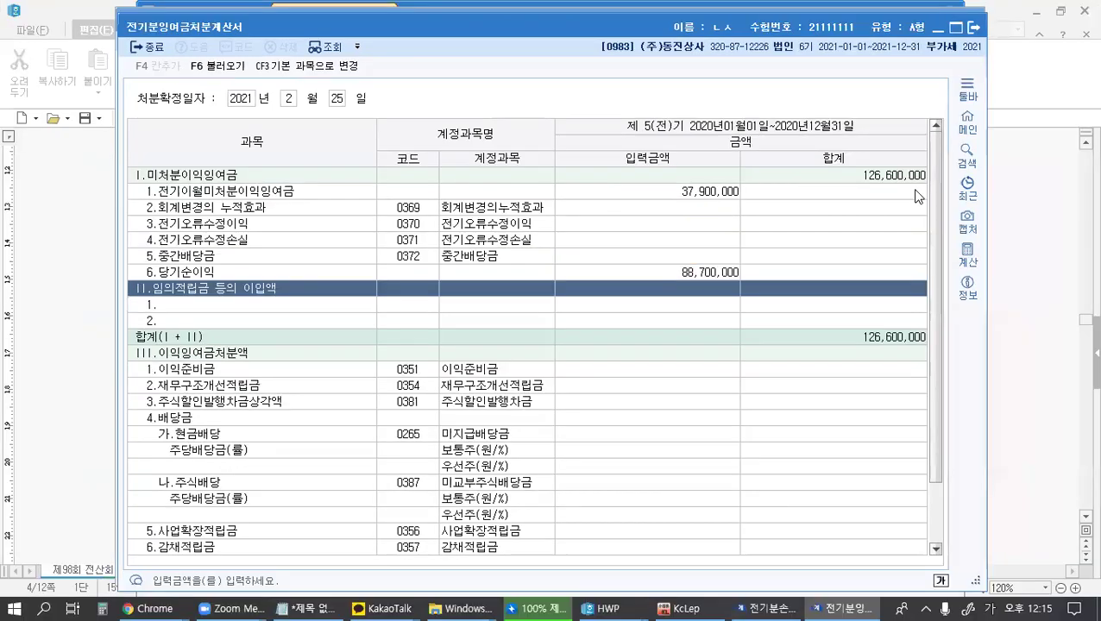
{"action": "left_click", "coordinate": [976, 175]}
{"action": "left_click", "coordinate": [911, 178]}
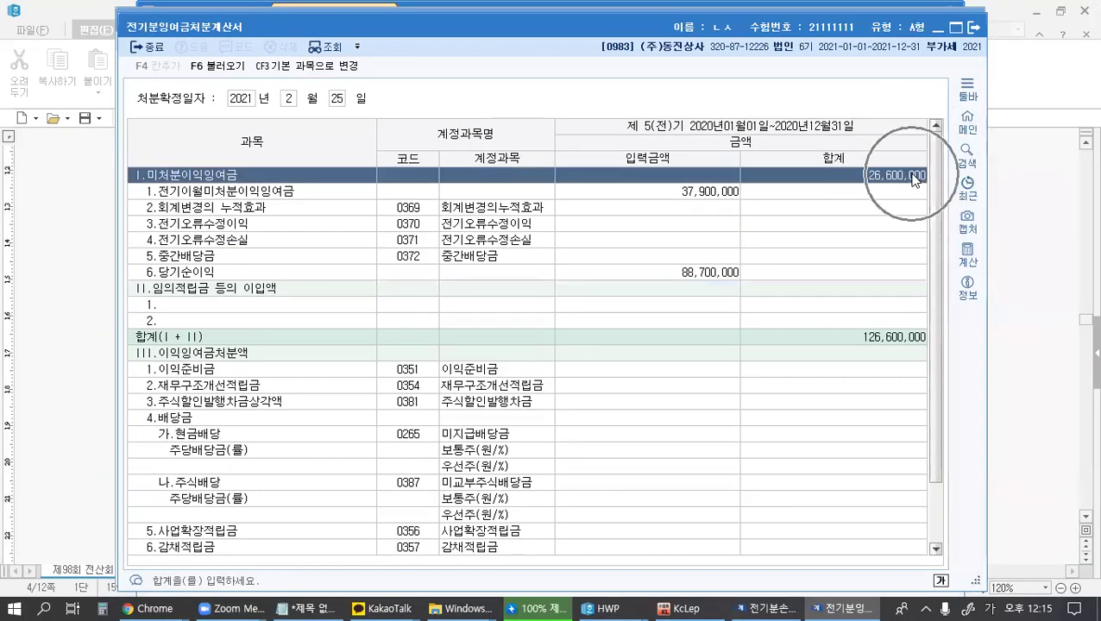
{"action": "left_click", "coordinate": [889, 177]}
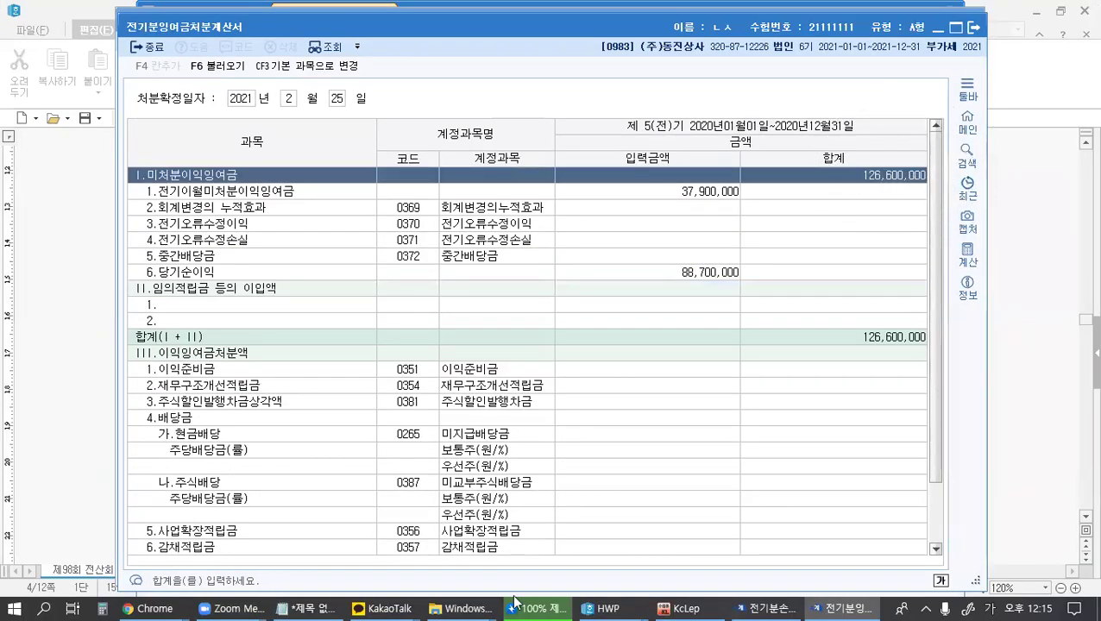
Step: Open 전기분재무상태표 and select the amount of 0375 이월이익잉여금
{"action": "left_click", "coordinate": [683, 608]}
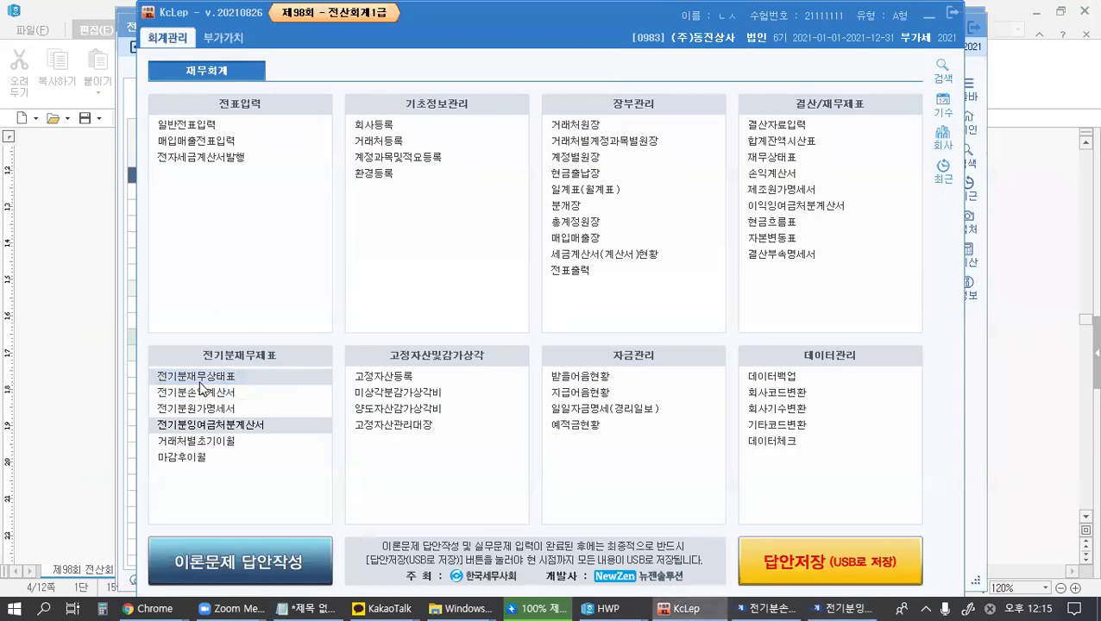
{"action": "left_click", "coordinate": [254, 377]}
{"action": "left_click", "coordinate": [254, 377]}
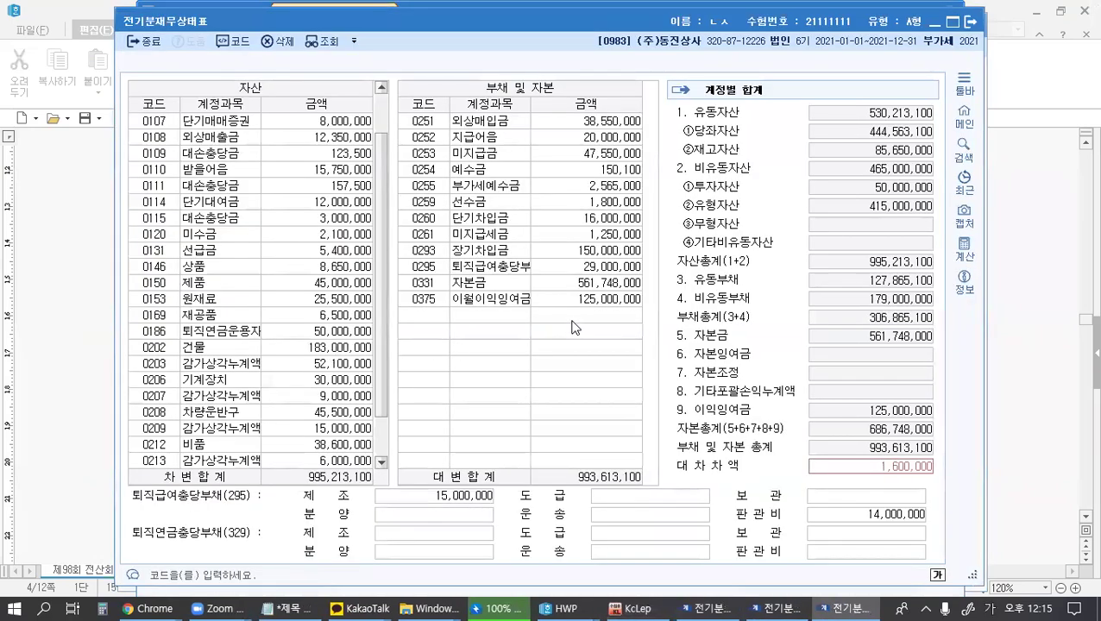
{"action": "left_click", "coordinate": [599, 304]}
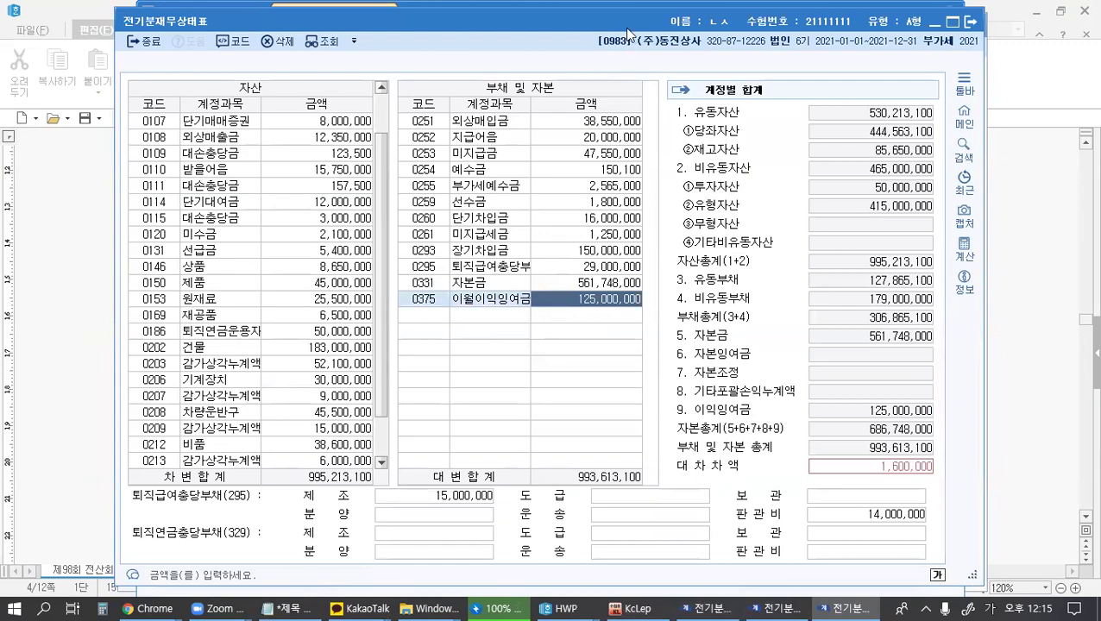
Step: Arrange the 전기분재무상태표 window below the 미처분이익잉여금 total of 전기분잉여금처분계산서 and check the 대차차액
{"action": "left_click_drag", "start_coordinate": [627, 33], "coordinate": [578, 204]}
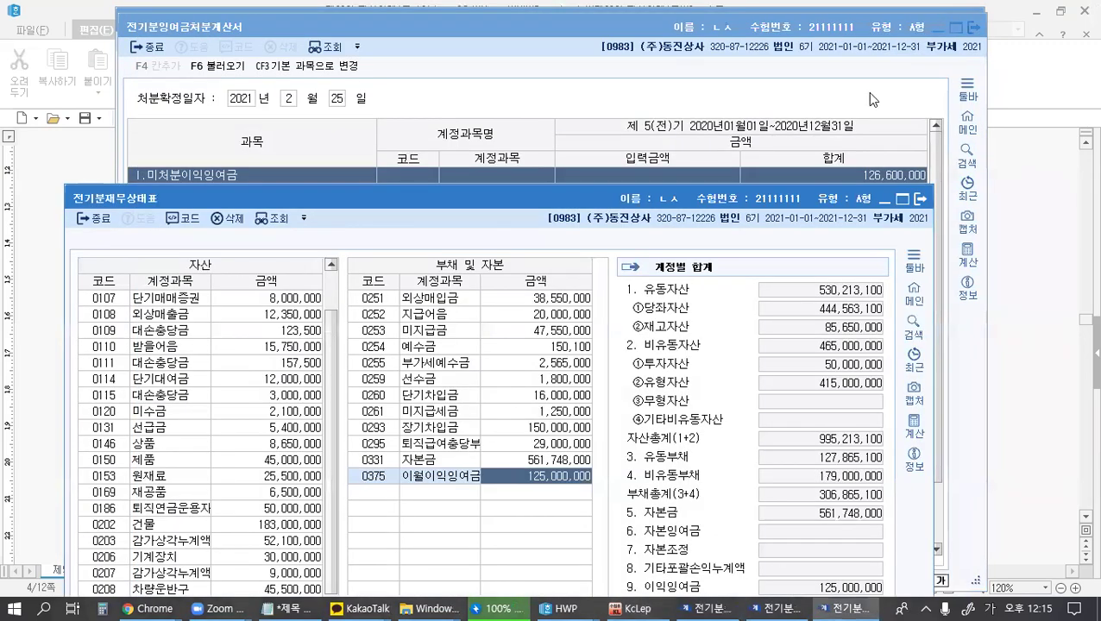
{"action": "left_click_drag", "start_coordinate": [754, 204], "coordinate": [766, 203]}
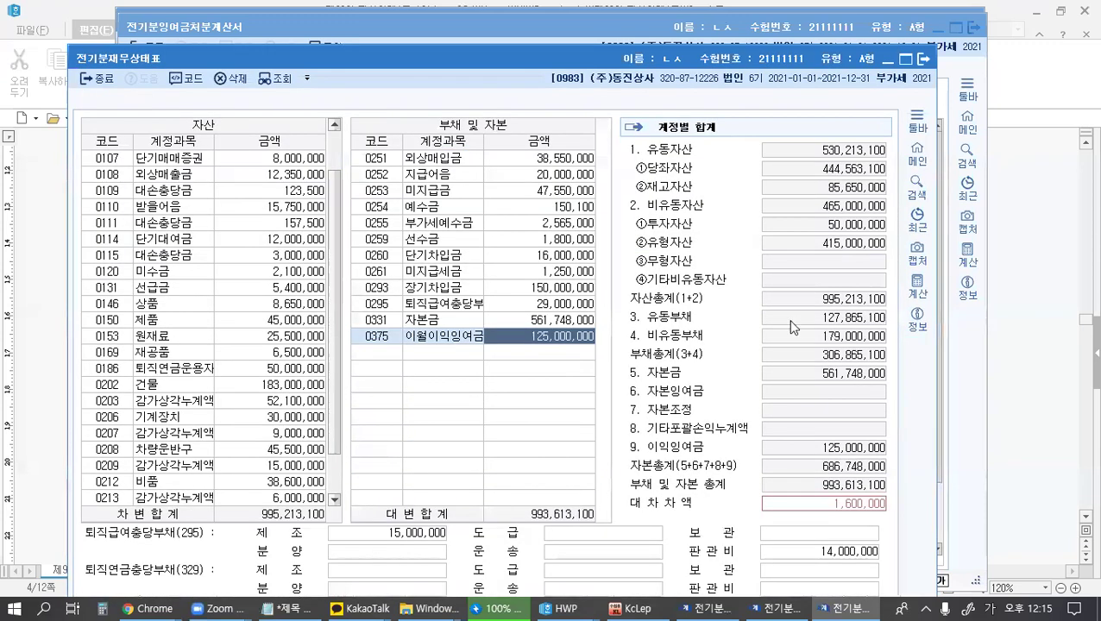
{"action": "left_click_drag", "start_coordinate": [737, 58], "coordinate": [748, 20]}
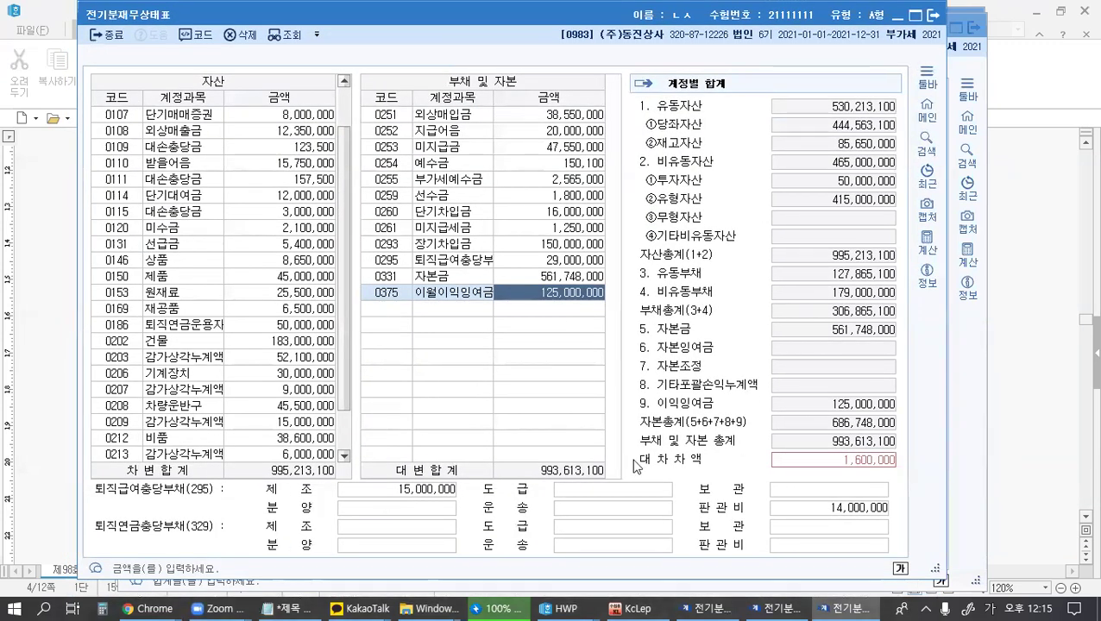
{"action": "left_click", "coordinate": [834, 477]}
{"action": "left_click_drag", "start_coordinate": [643, 26], "coordinate": [647, 212]}
{"action": "left_click", "coordinate": [900, 183]}
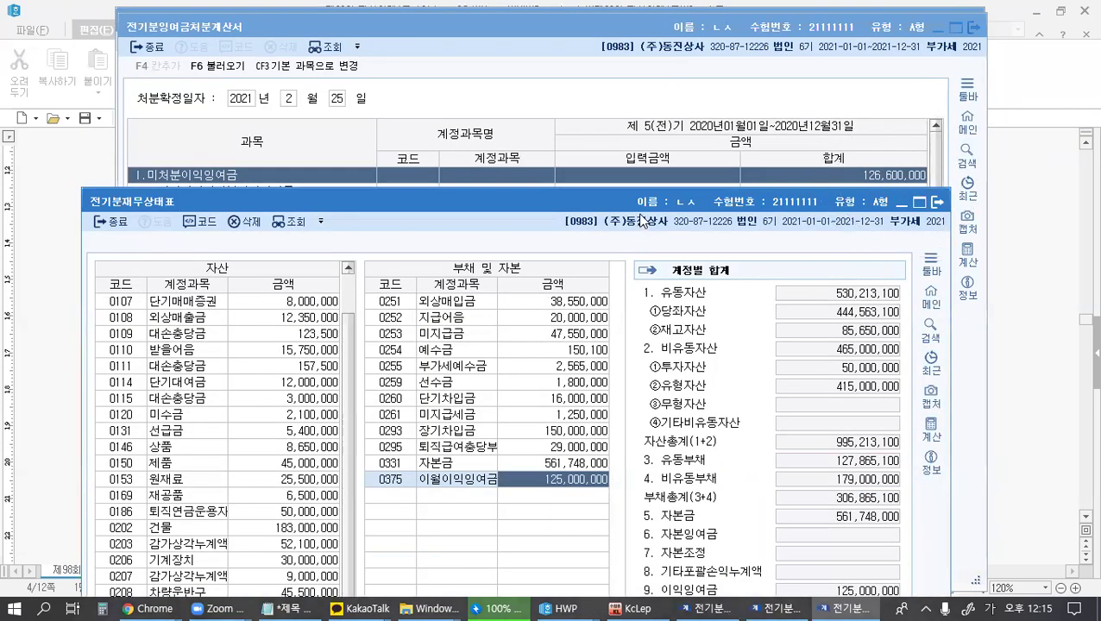
{"action": "left_click_drag", "start_coordinate": [639, 205], "coordinate": [640, 217]}
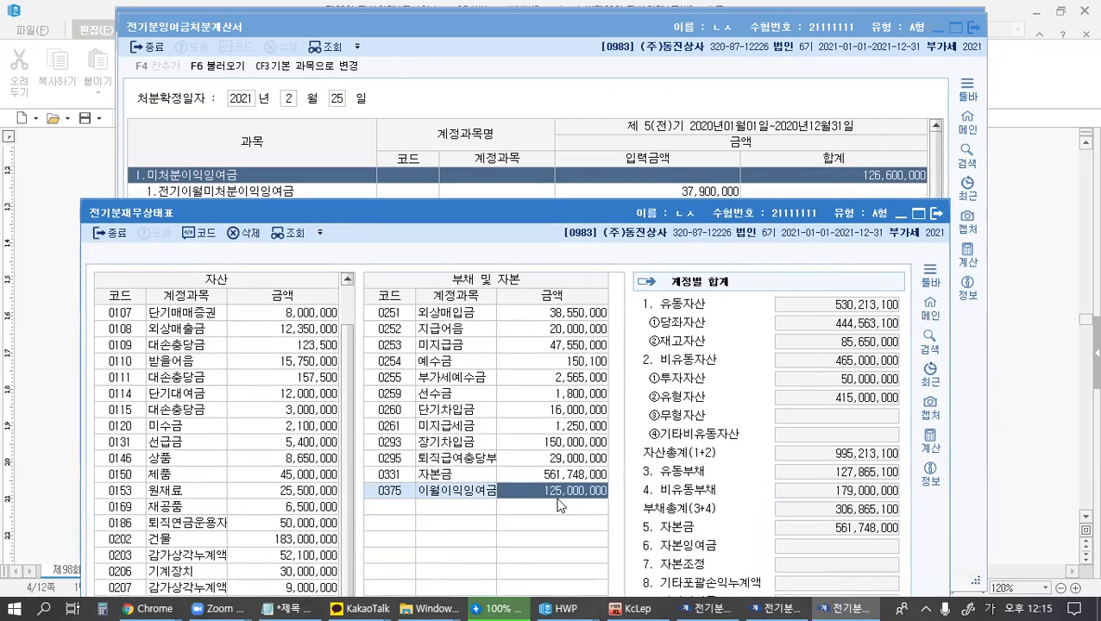
Step: Set 0375 이월이익잉여금 to 126,600,000 and maximize the 전기분재무상태표 window
{"action": "type", "text": "1,26"}
{"action": "type", "text": "6,000"}
{"action": "key", "text": "Return"}
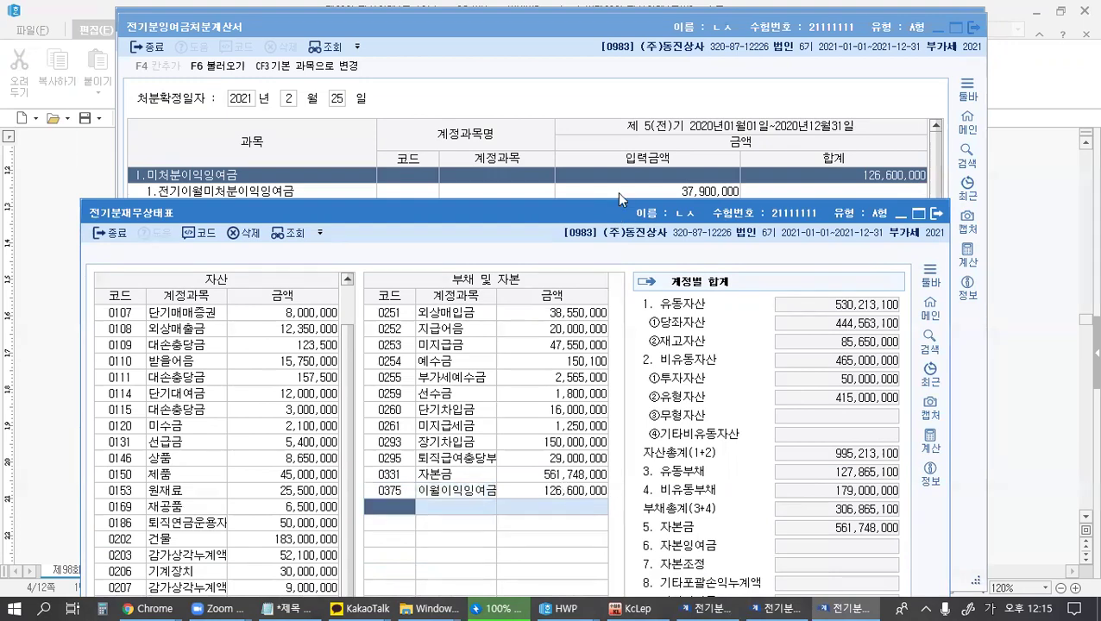
{"action": "double_click", "coordinate": [604, 212]}
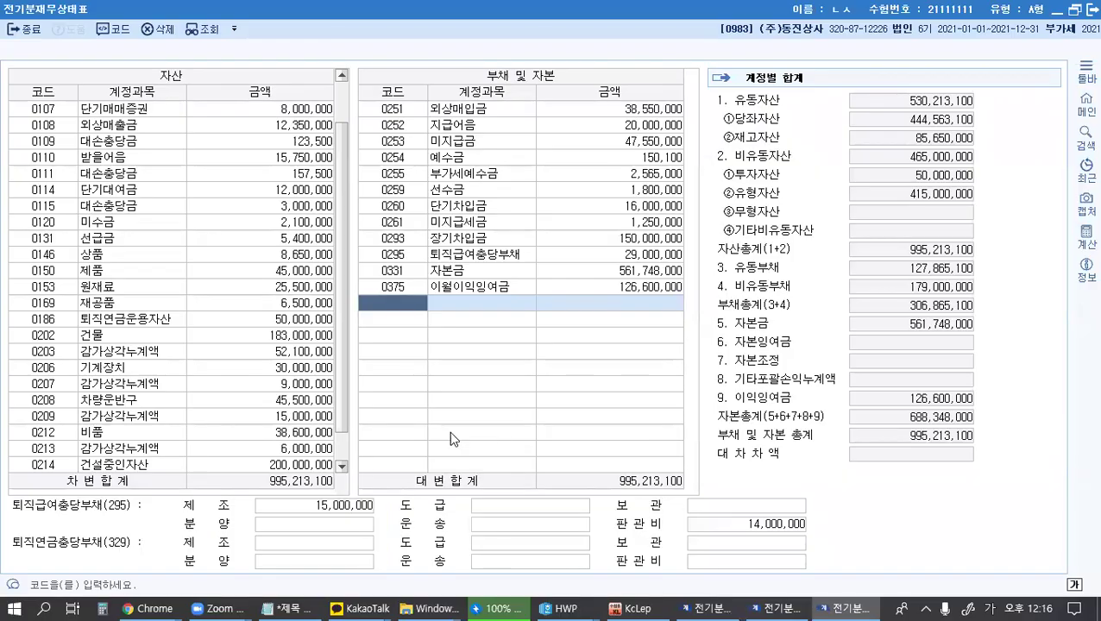
Step: Switch to Notepad, review the notes on the order of generating financial statements from 제조원가명세서 to 재무상태표, and minimize it
{"action": "left_click", "coordinate": [289, 608]}
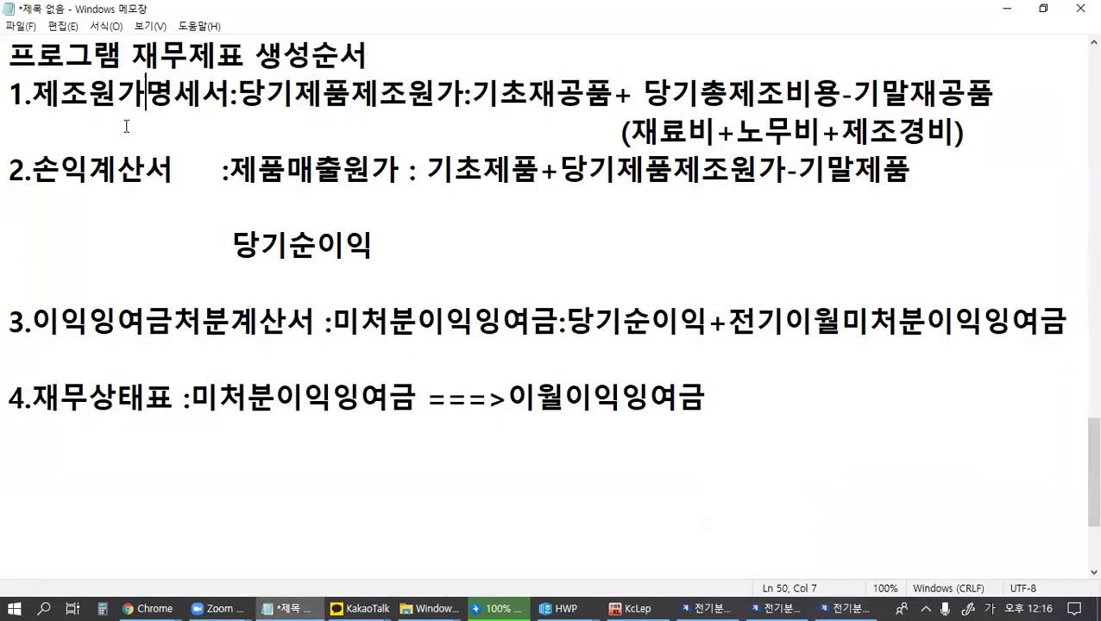
{"action": "left_click_drag", "start_coordinate": [1, 102], "coordinate": [333, 117]}
{"action": "left_click", "coordinate": [171, 151]}
{"action": "key", "text": "ctrl+1"}
{"action": "left_click", "coordinate": [272, 151]}
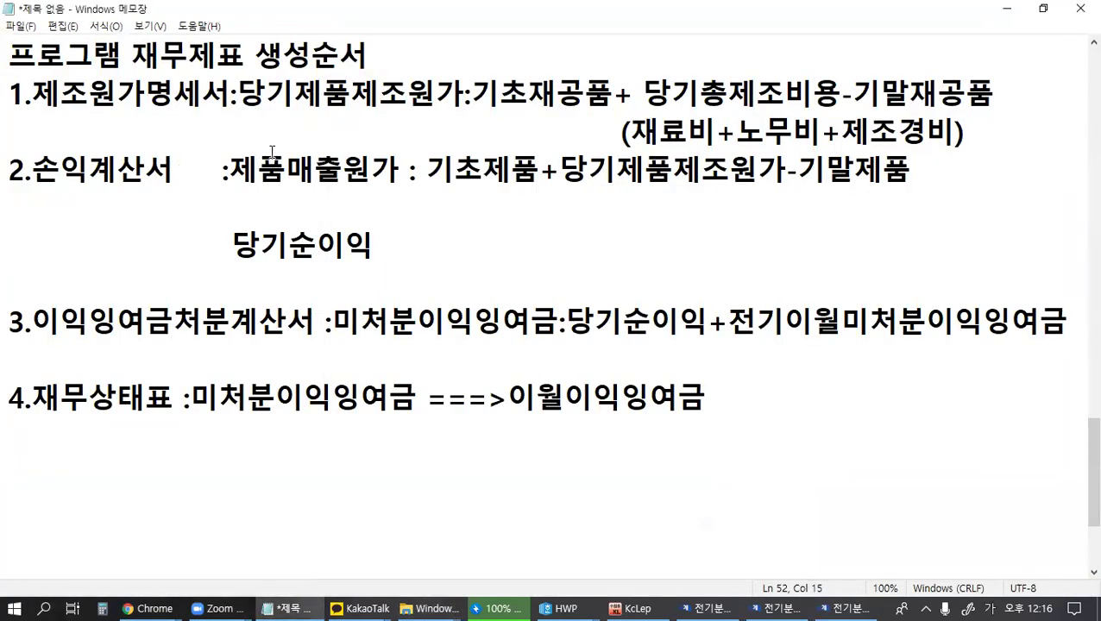
{"action": "left_click", "coordinate": [835, 120]}
{"action": "left_click_drag", "start_coordinate": [467, 149], "coordinate": [381, 252]}
{"action": "left_click", "coordinate": [380, 253]}
{"action": "left_click", "coordinate": [440, 164], "text": "shift"}
{"action": "left_click", "coordinate": [439, 151]}
{"action": "left_click_drag", "start_coordinate": [59, 93], "coordinate": [428, 127]}
{"action": "left_click", "coordinate": [428, 128]}
{"action": "left_click", "coordinate": [733, 91]}
{"action": "left_click", "coordinate": [59, 162]}
{"action": "left_click", "coordinate": [1009, 9]}
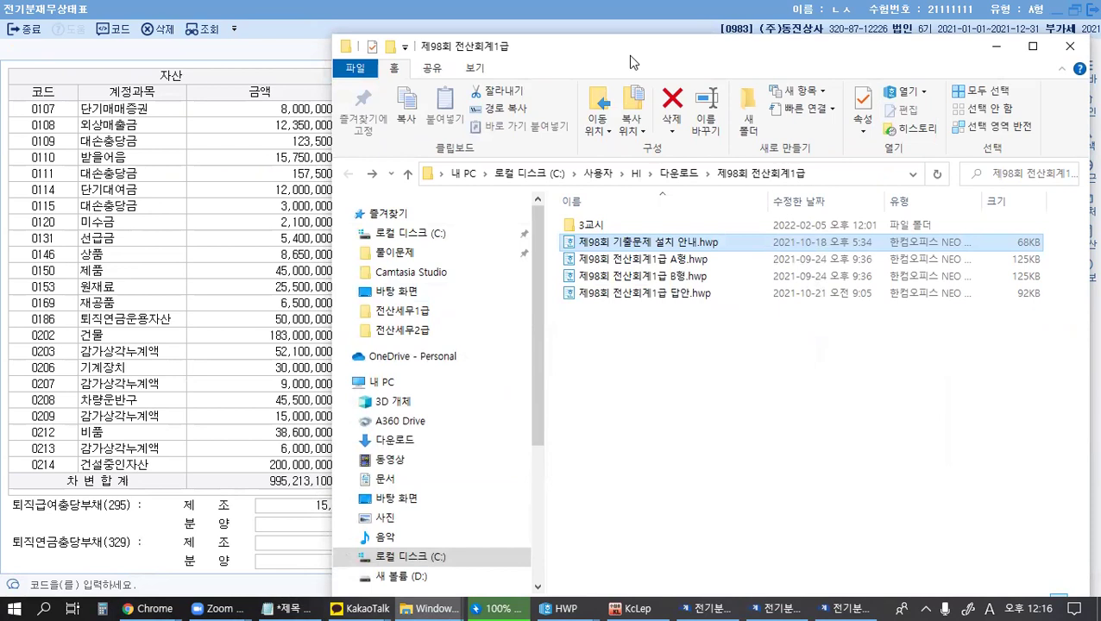
Step: Close the 전기분재무상태표 and 전기분잉여금처분계산서 windows and minimize the 제98회 전산회계1급 folder
{"action": "left_click_drag", "start_coordinate": [630, 62], "coordinate": [449, 31]}
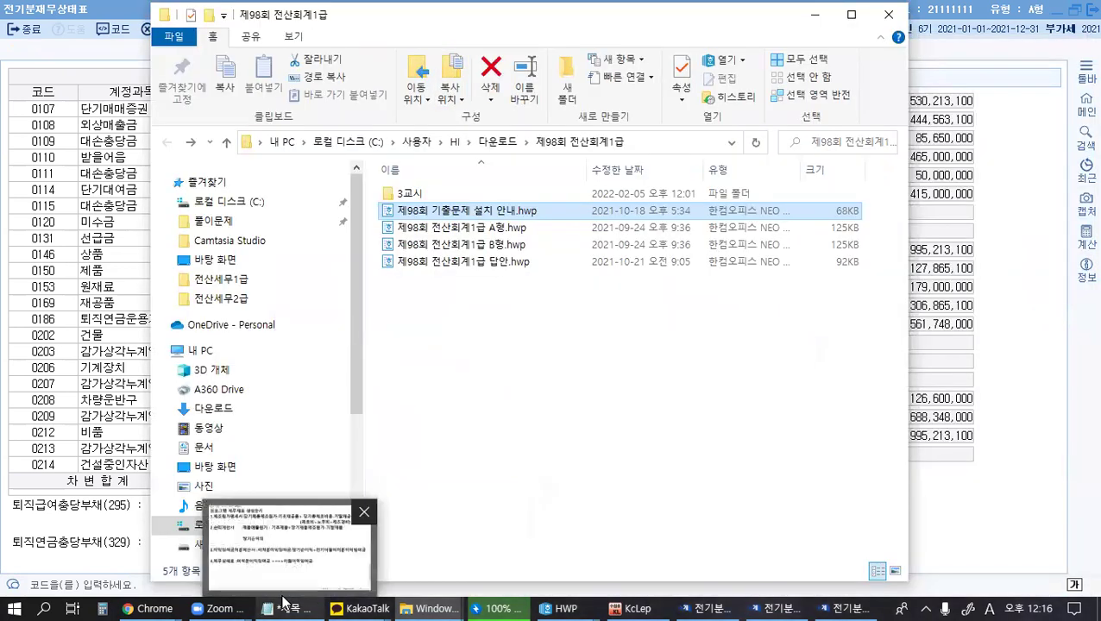
{"action": "key", "text": "alt+Tab"}
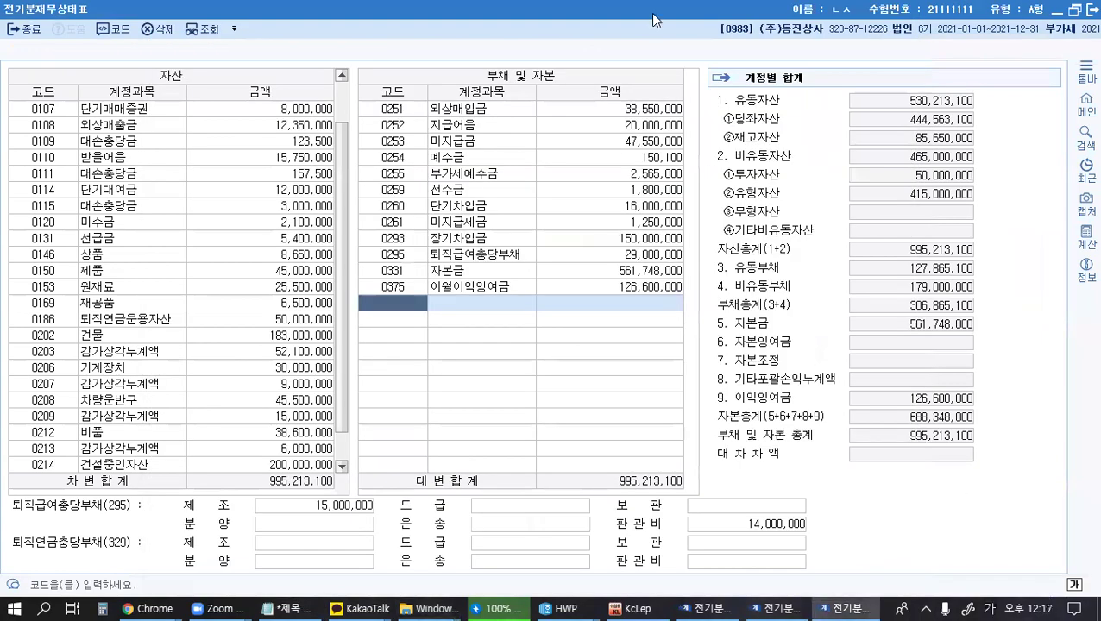
{"action": "double_click", "coordinate": [735, 12]}
{"action": "left_click_drag", "start_coordinate": [928, 5], "coordinate": [852, 74]}
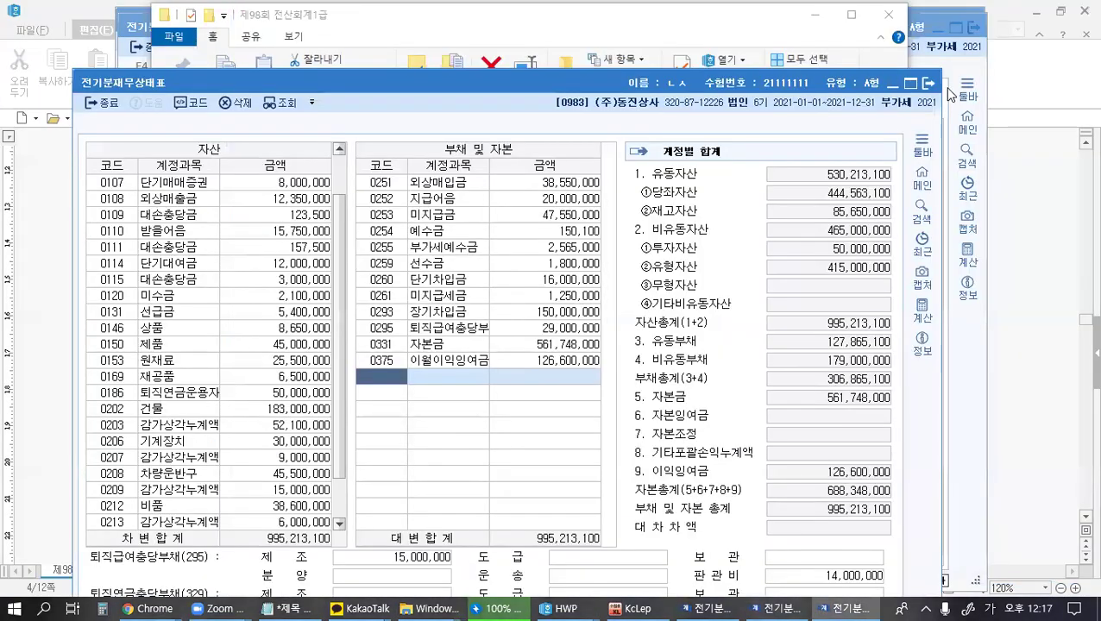
{"action": "left_click", "coordinate": [929, 84]}
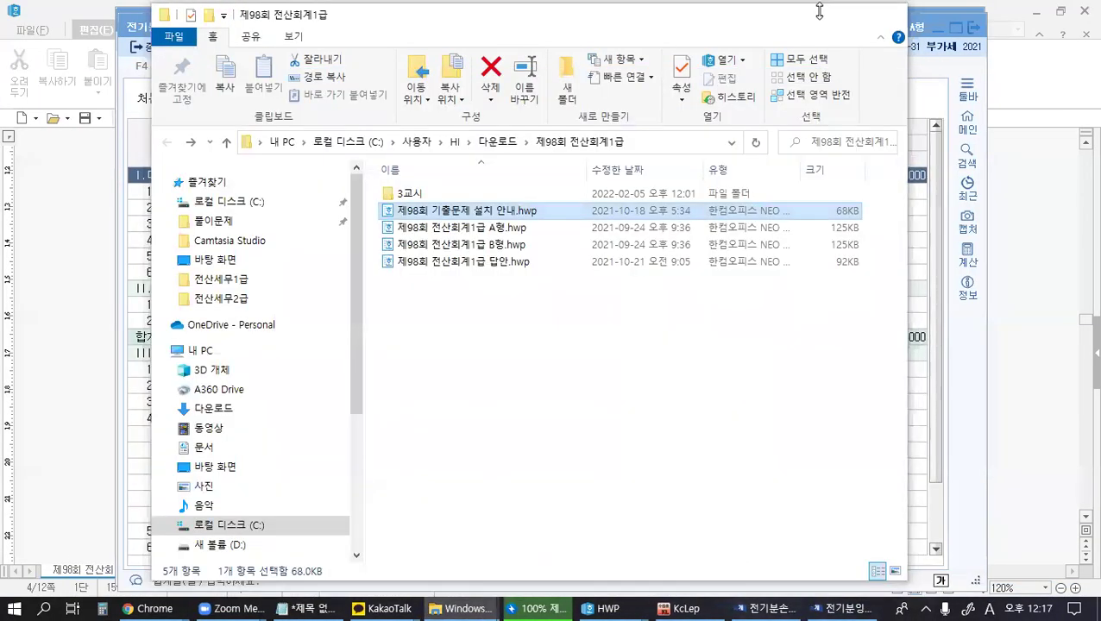
{"action": "left_click", "coordinate": [814, 15]}
{"action": "key", "text": "Escape"}
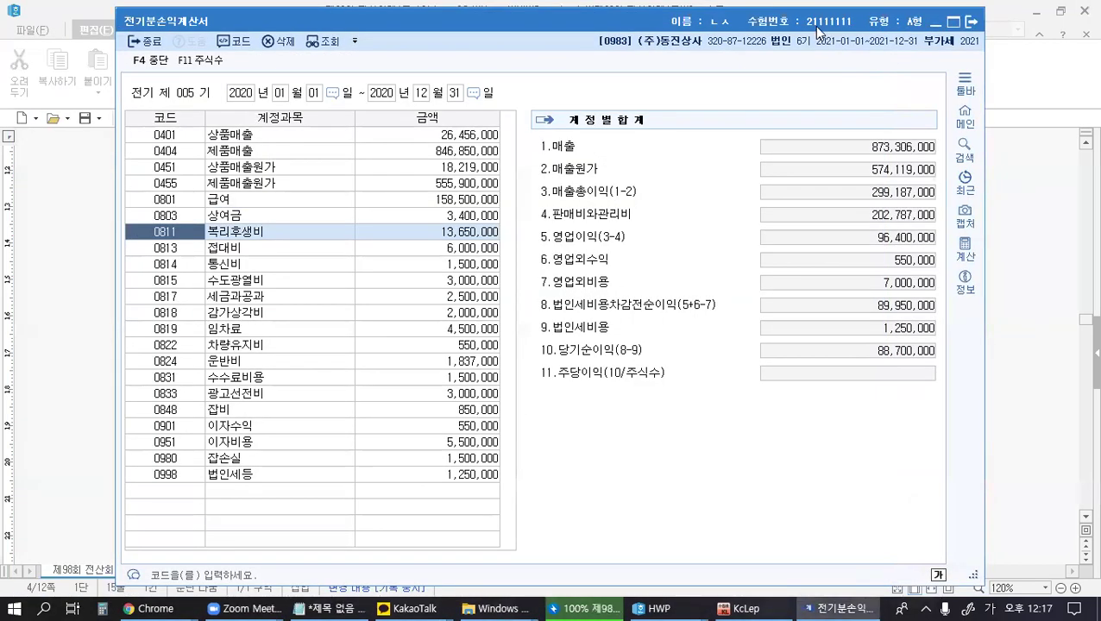
Step: Put away 제98회 전산회계1급 A형.hwp, 전기분손익계산서 and the 제98회 archive windows to return to the cafe post with the exam files
{"action": "left_click_drag", "start_coordinate": [813, 26], "coordinate": [762, 22]}
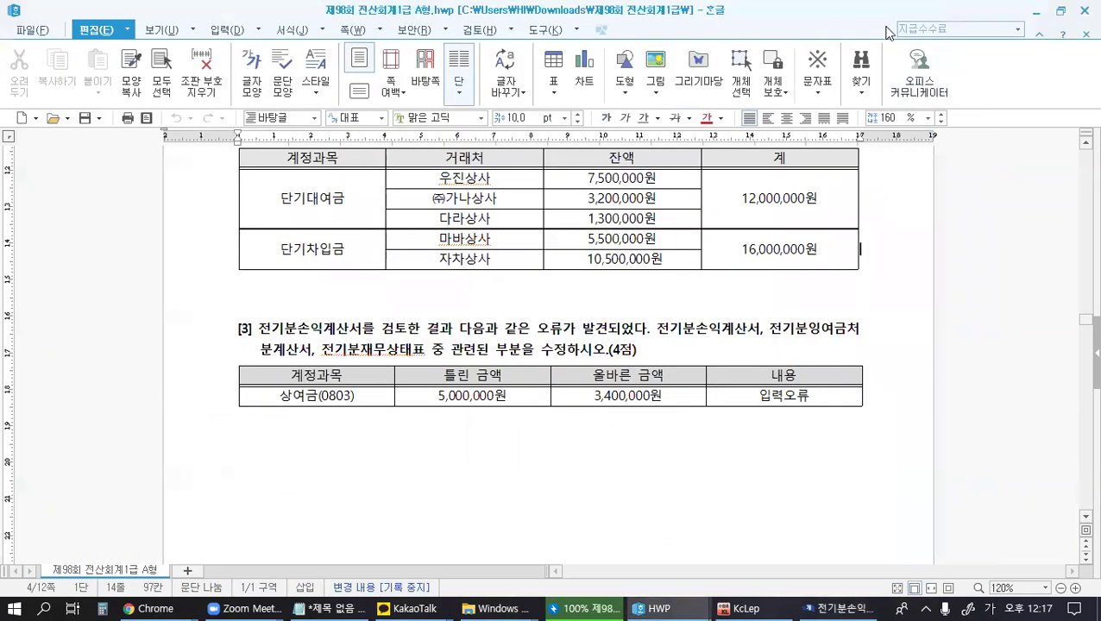
{"action": "left_click", "coordinate": [885, 18]}
{"action": "key", "text": "alt+Tab"}
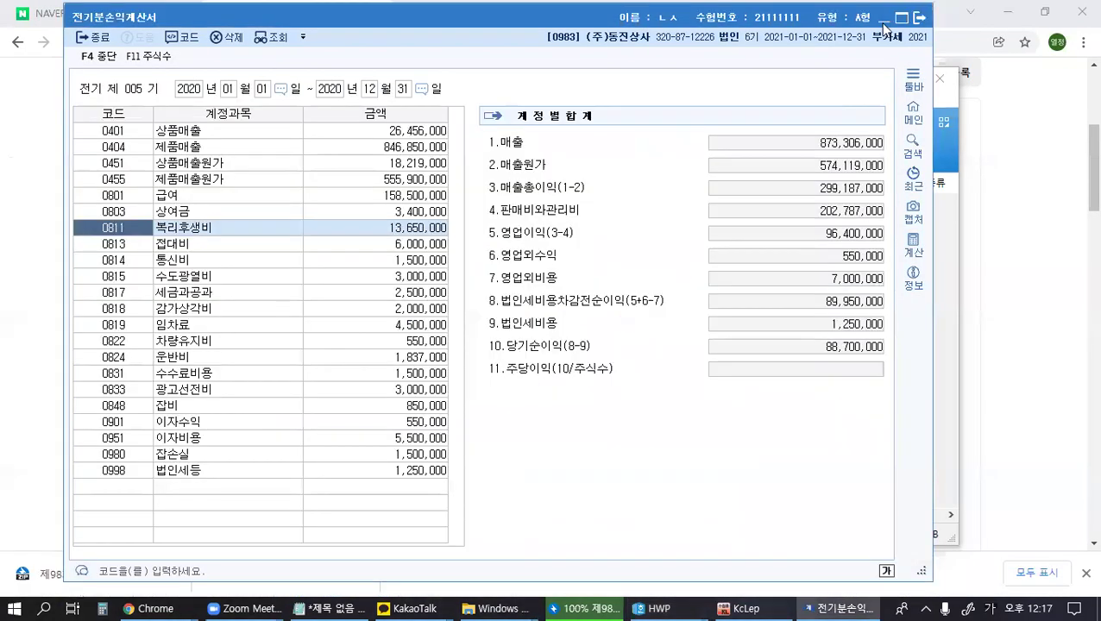
{"action": "left_click", "coordinate": [883, 18]}
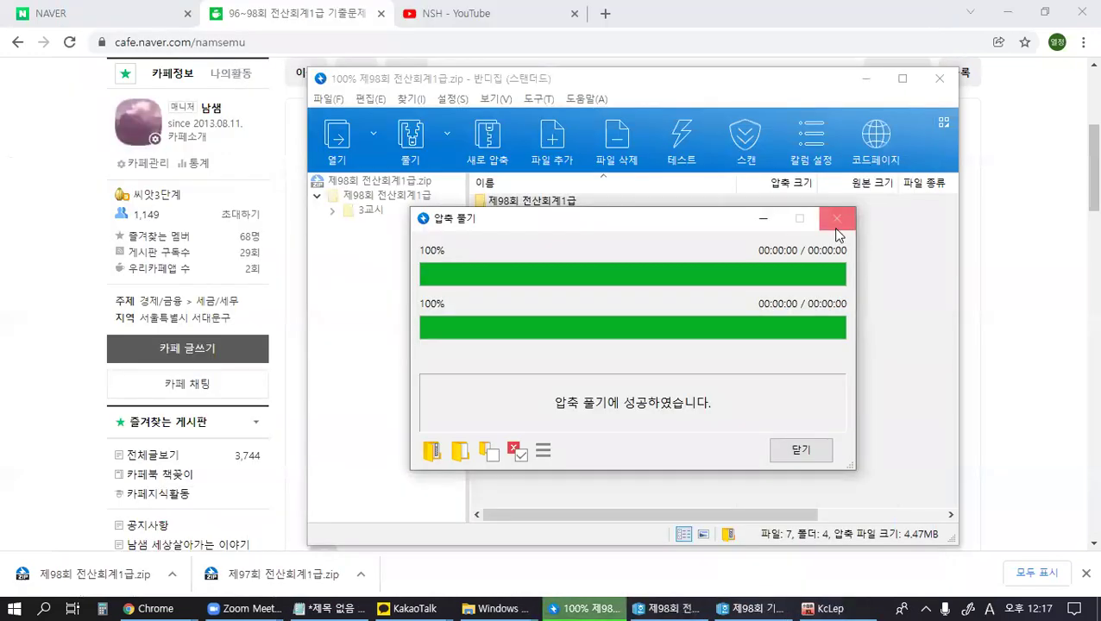
{"action": "left_click", "coordinate": [835, 229]}
{"action": "left_click", "coordinate": [937, 82]}
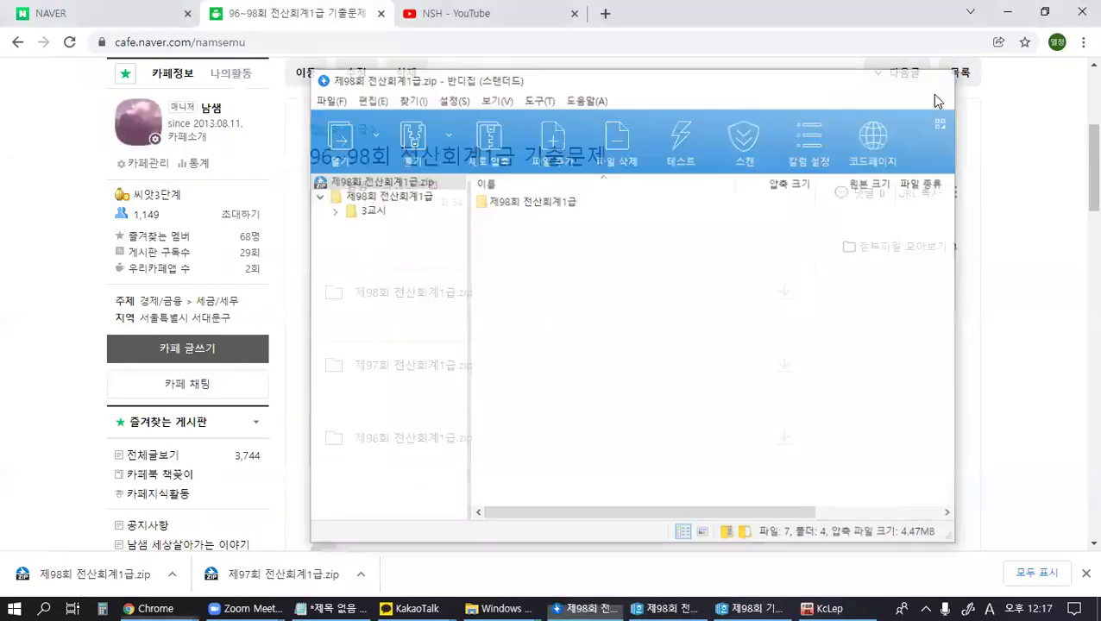
{"action": "left_click", "coordinate": [787, 511]}
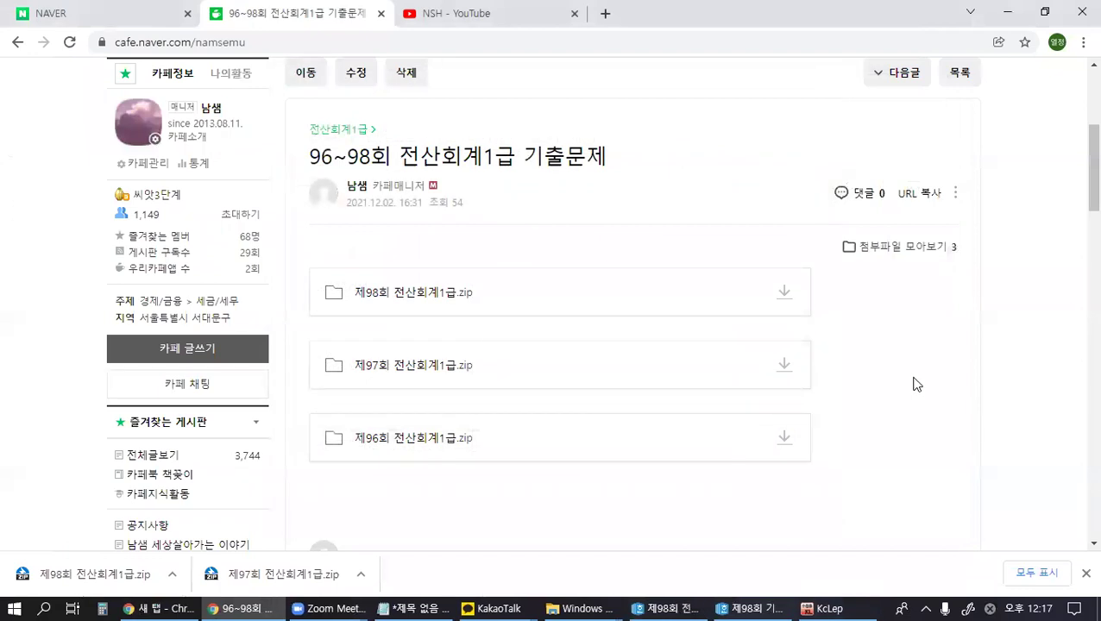
Step: Download 제97회 전산회계1급.zip from the cafe post and open the downloaded archive
{"action": "left_click", "coordinate": [790, 370]}
{"action": "left_click", "coordinate": [724, 410]}
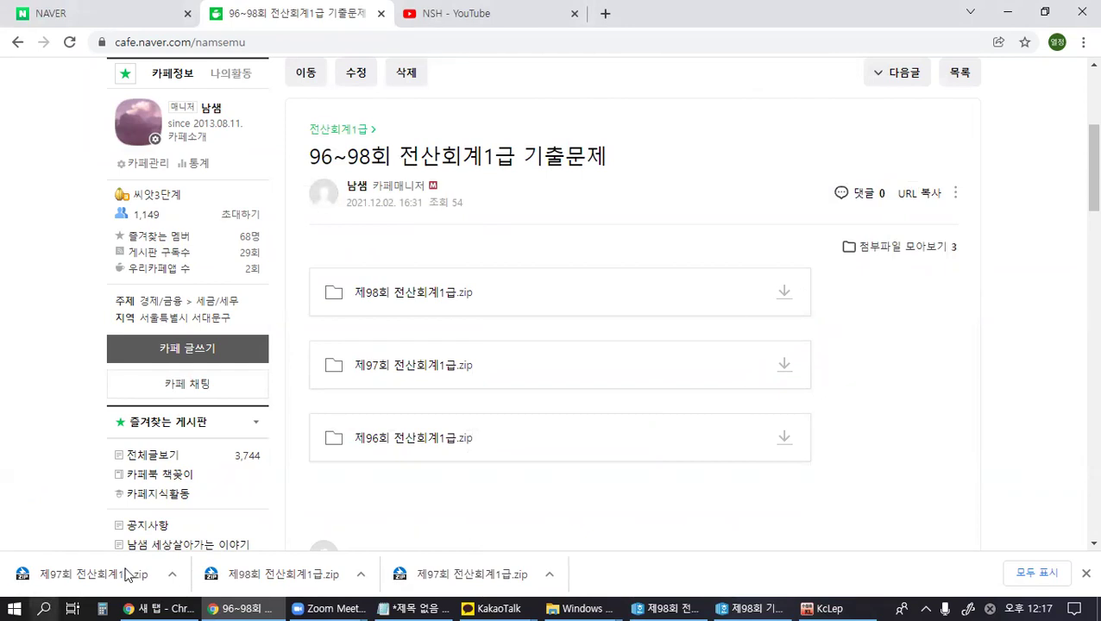
{"action": "left_click", "coordinate": [171, 574]}
{"action": "left_click", "coordinate": [218, 488]}
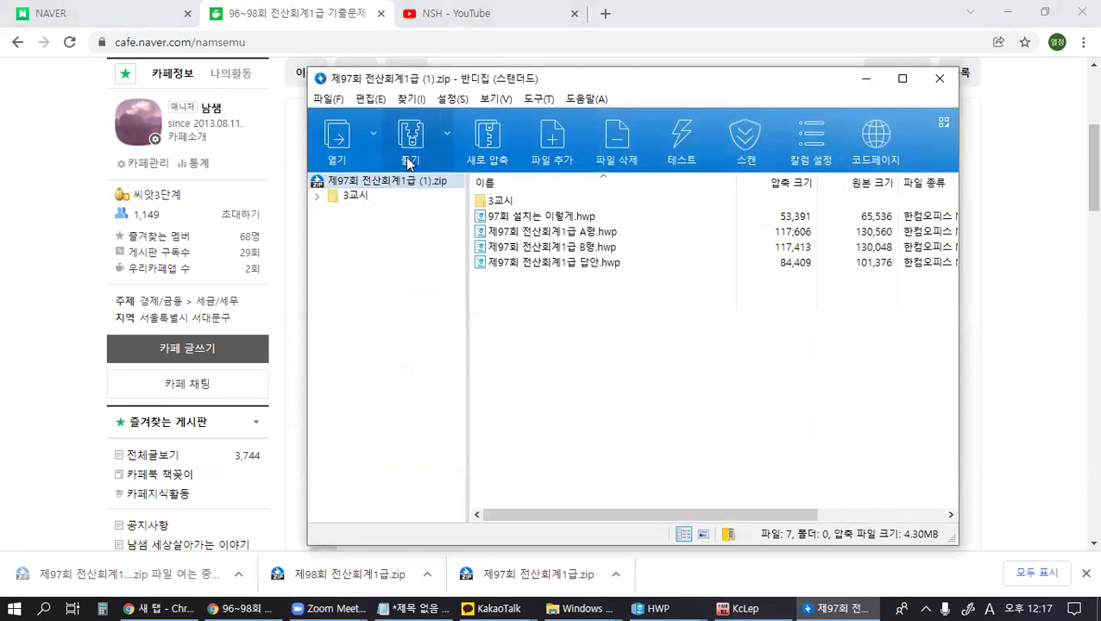
Step: Extract all files of the 97th exam archive to the Downloads folder in a subfolder named after the archive
{"action": "left_click", "coordinate": [402, 160]}
{"action": "left_click", "coordinate": [751, 516]}
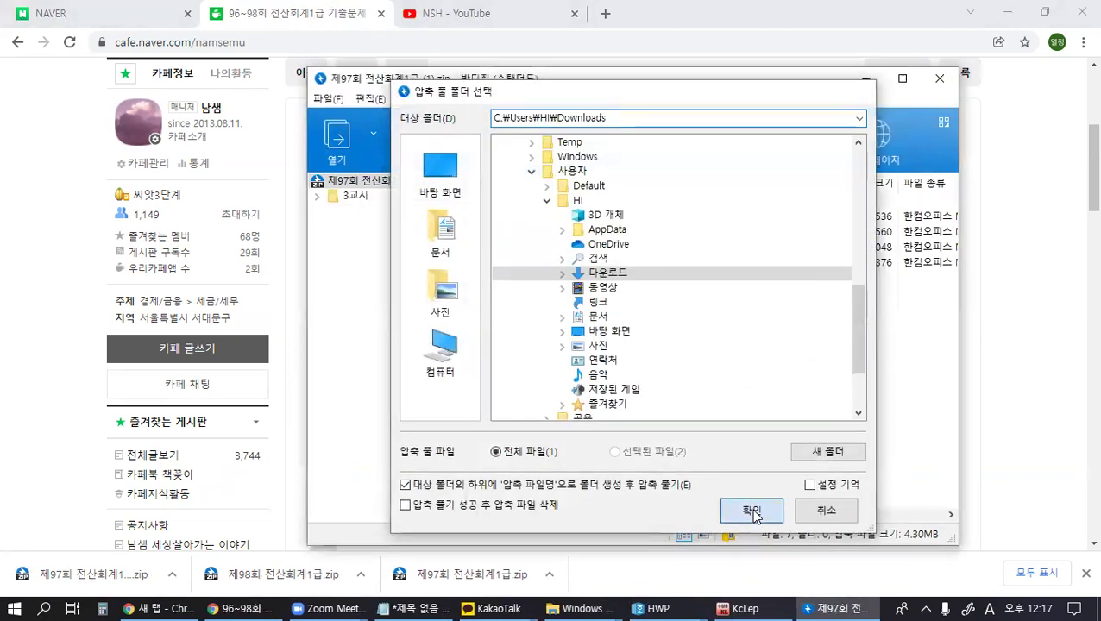
{"action": "left_click", "coordinate": [470, 462]}
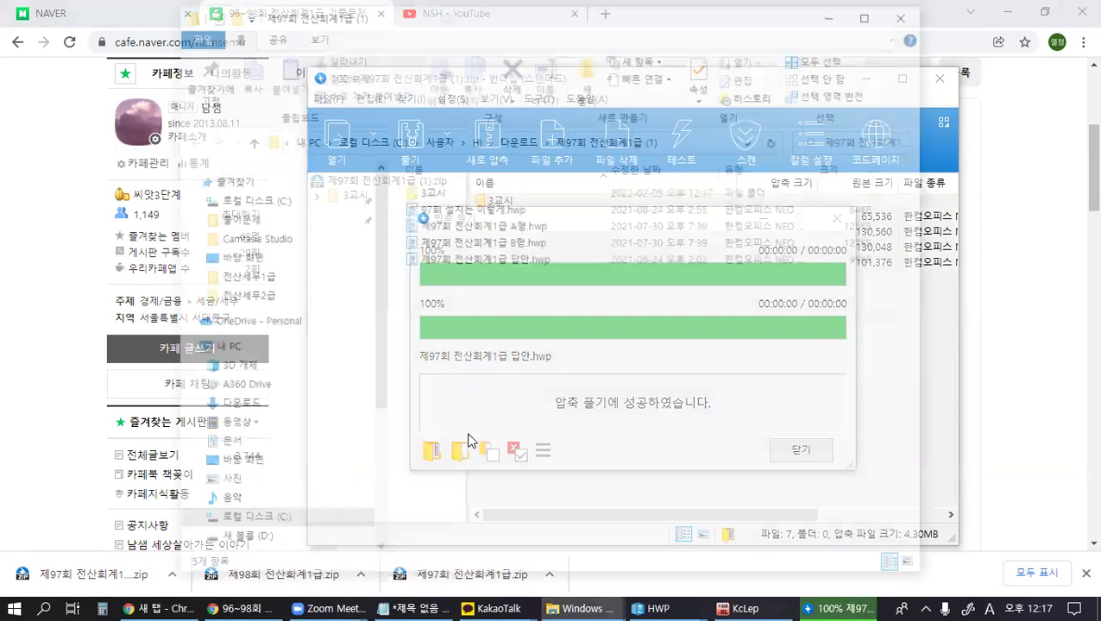
Step: Go into the extracted 3교시 folder and try to run Tax.exe
{"action": "left_click", "coordinate": [420, 198]}
{"action": "double_click", "coordinate": [420, 197]}
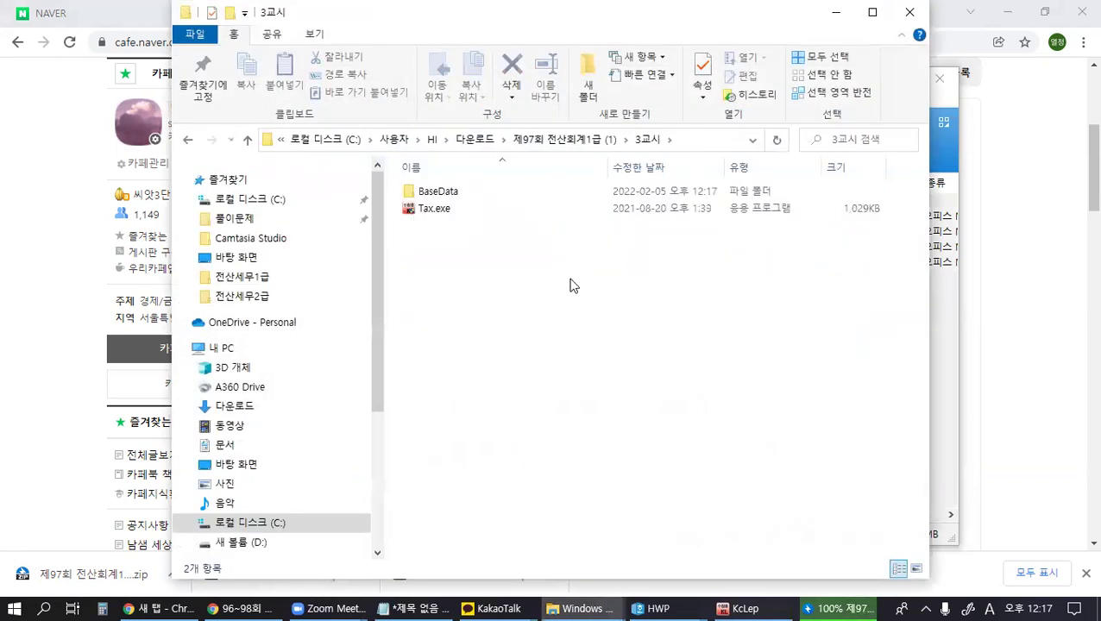
{"action": "double_click", "coordinate": [440, 209]}
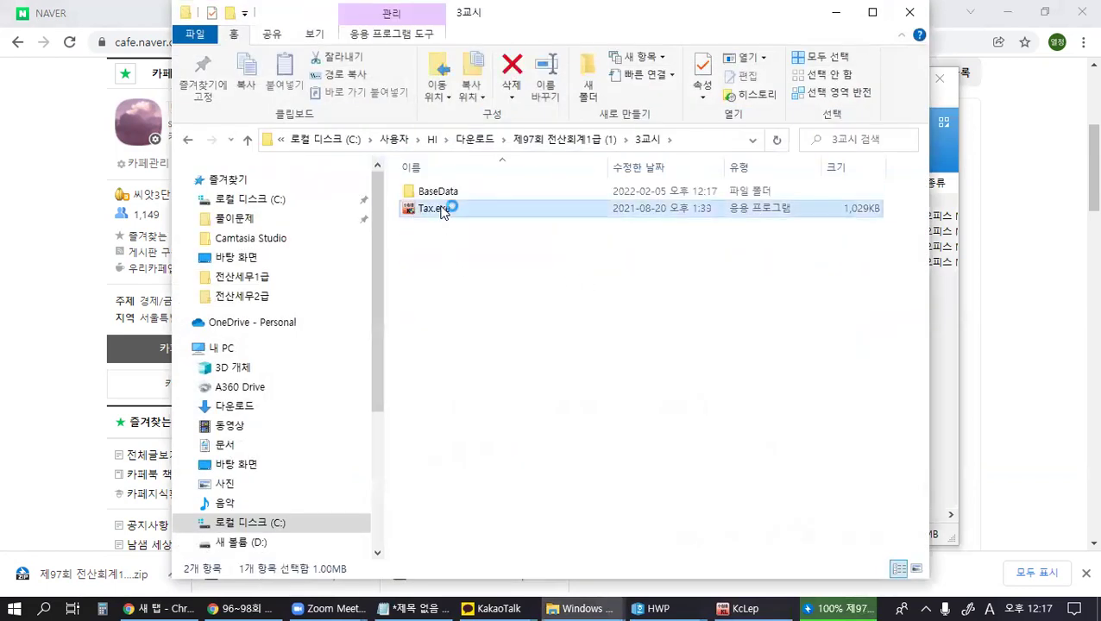
{"action": "left_click", "coordinate": [641, 359]}
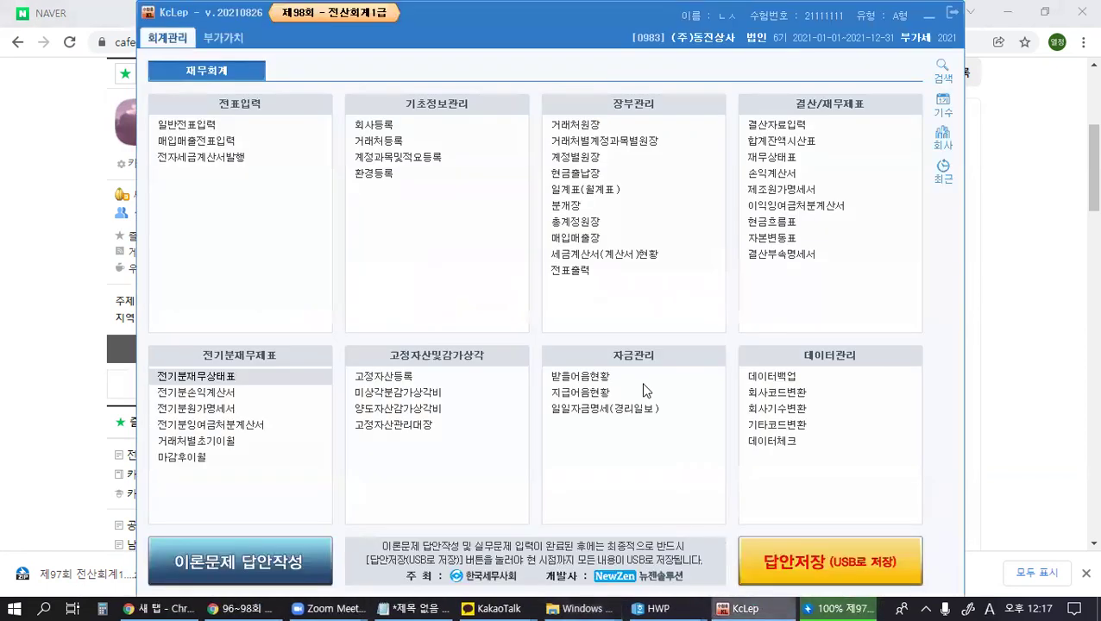
Step: Exit the running 제98회 KcLep session and run Tax.exe of the 97th exam again
{"action": "left_click", "coordinate": [952, 12]}
{"action": "left_click", "coordinate": [507, 326]}
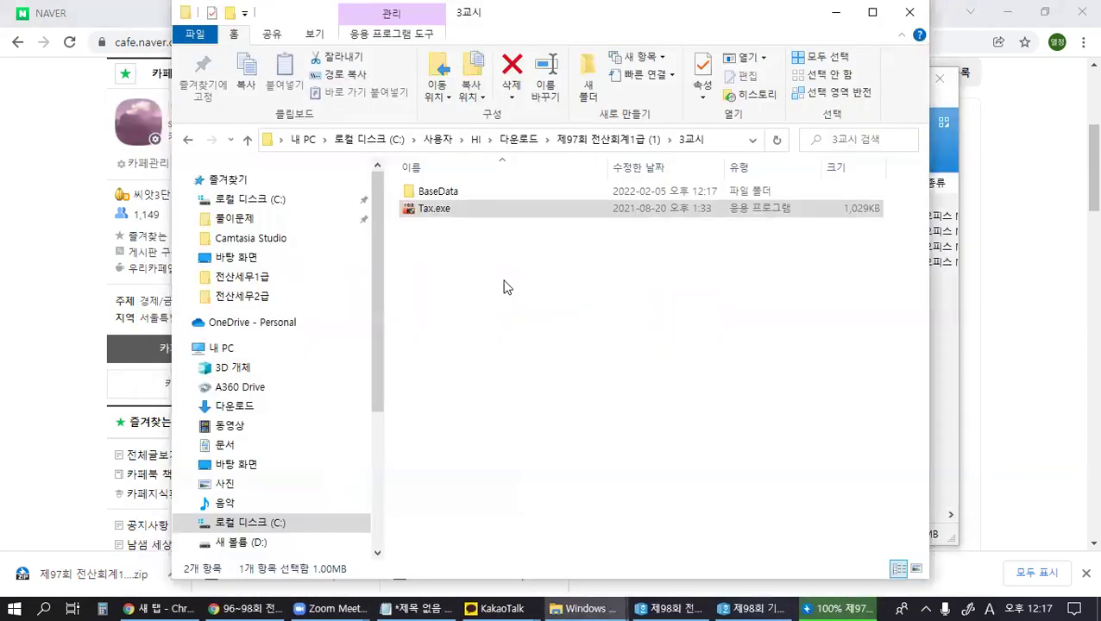
{"action": "double_click", "coordinate": [438, 209]}
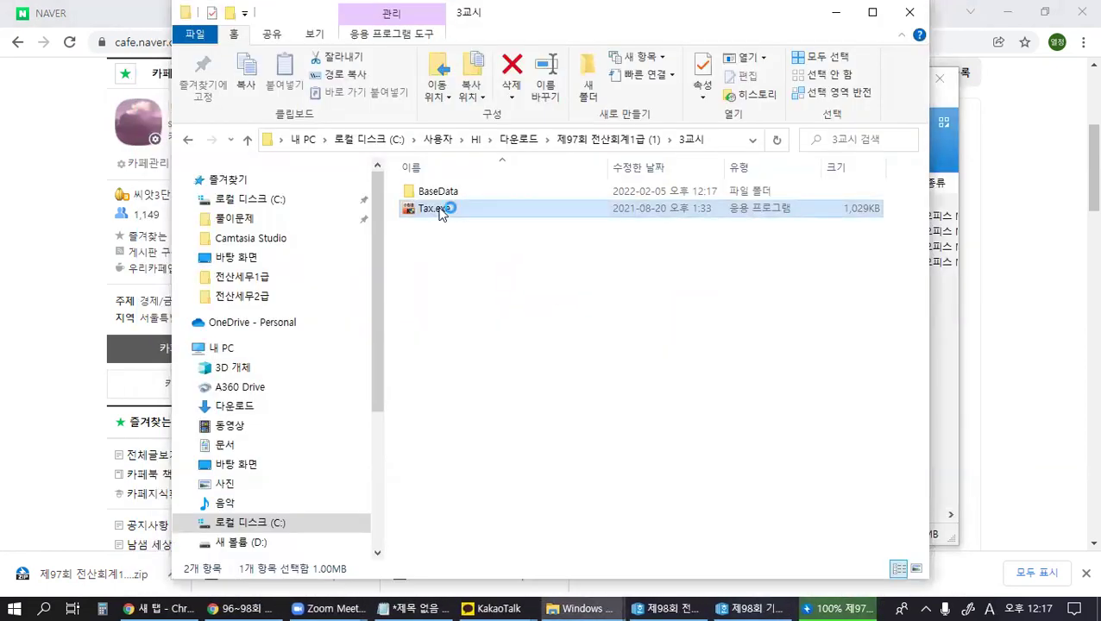
Step: Return to the 97th exam archive, dismiss the extraction report and open 97회 설치는 이렇게.hwp for the sample login numbers
{"action": "left_click", "coordinate": [942, 345]}
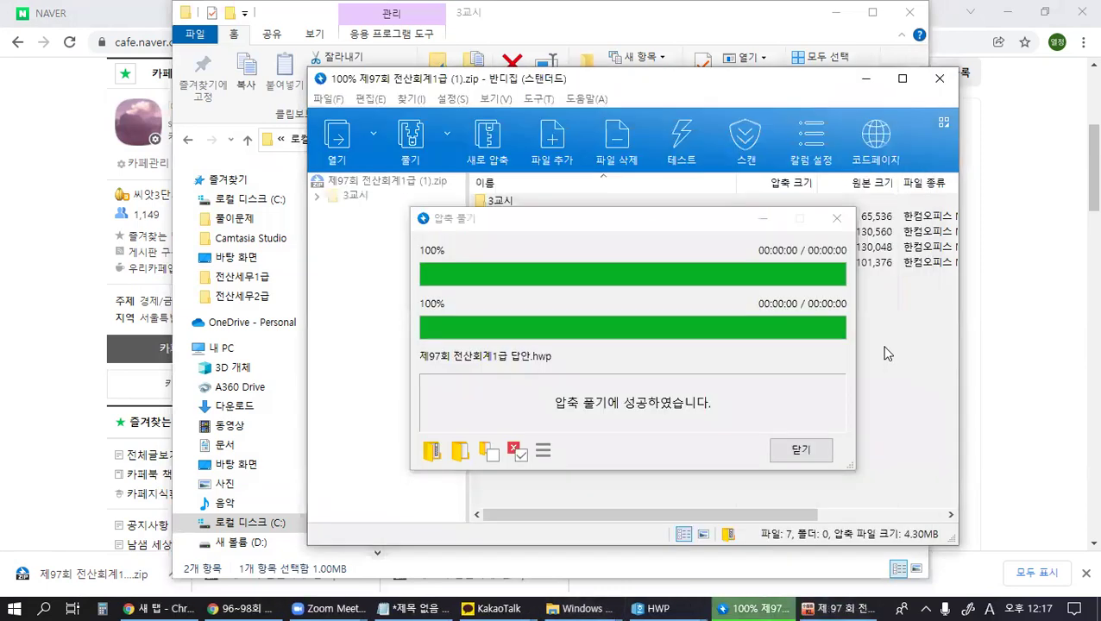
{"action": "left_click", "coordinate": [828, 447]}
{"action": "left_click", "coordinate": [595, 217]}
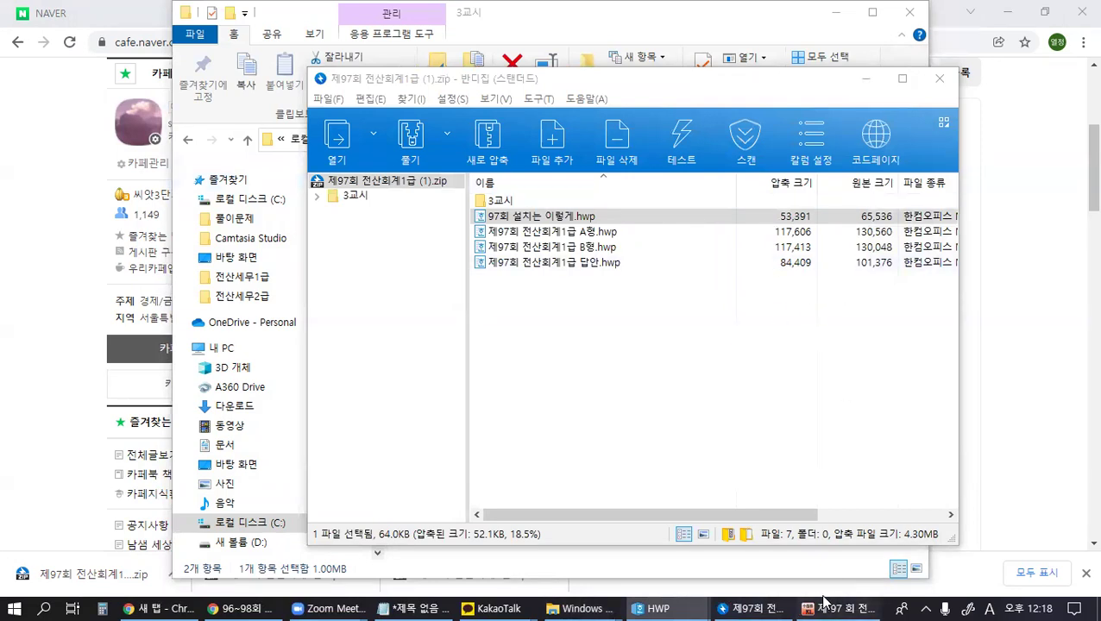
Step: Enter the sample 수험번호 and the examinee's name in the 제97회 setup window and install the base data
{"action": "type", "text": "2111"}
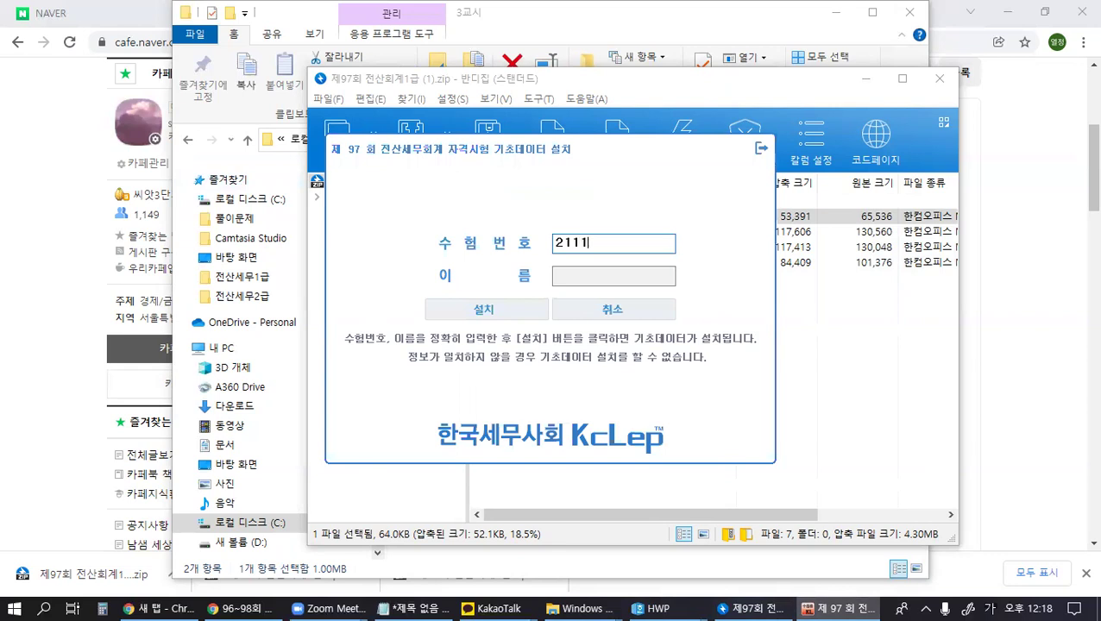
{"action": "type", "text": "1112"}
{"action": "key", "text": "Tab"}
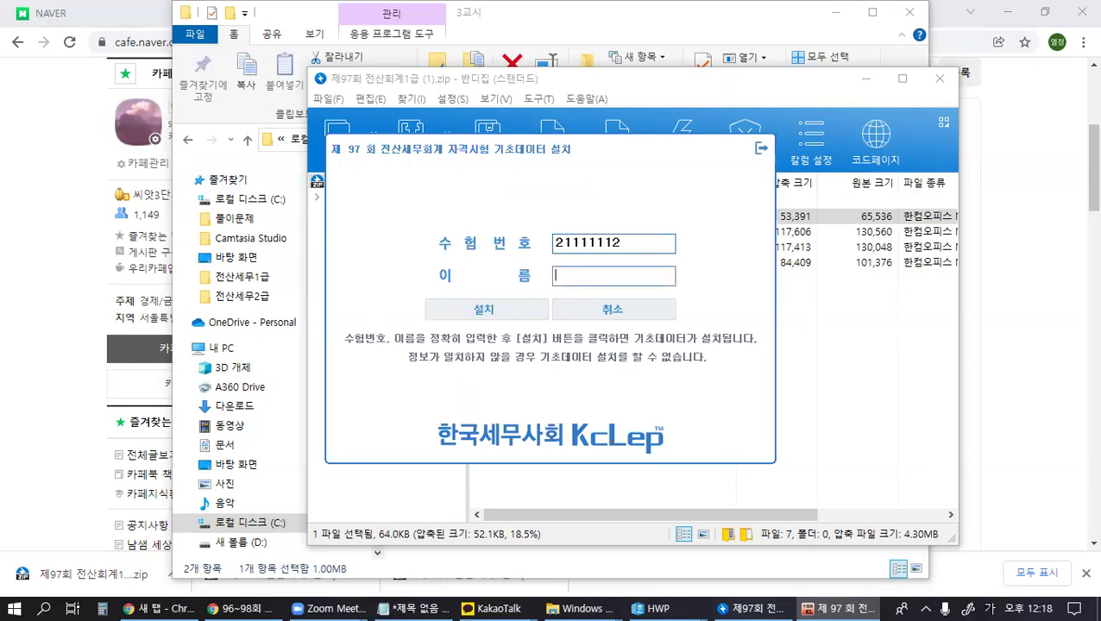
{"action": "type", "text": "홍길동"}
{"action": "left_click", "coordinate": [512, 315]}
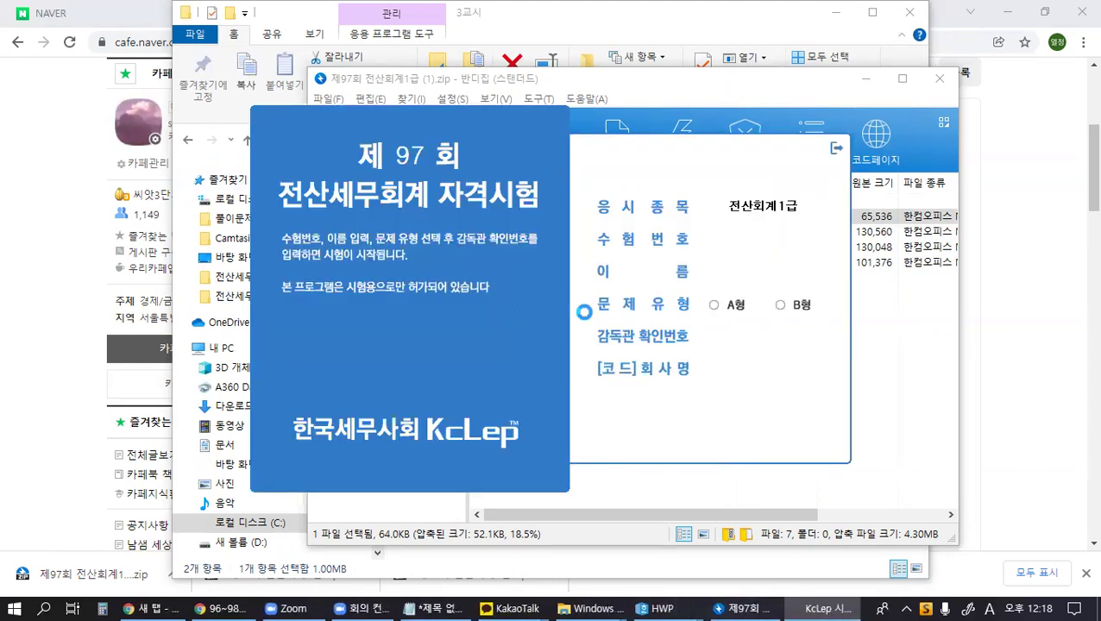
Step: Choose 문제유형 A형, enter the 감독관 확인번호 and log in to the 제97회 전산회계1급 exam
{"action": "left_click", "coordinate": [709, 305]}
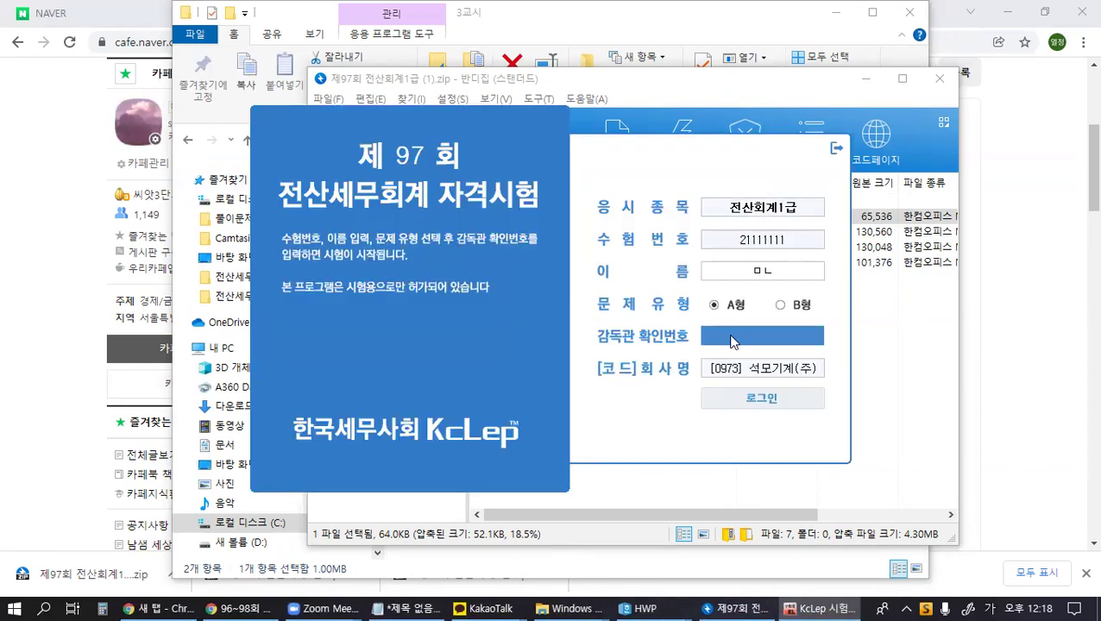
{"action": "left_click", "coordinate": [730, 339]}
{"action": "type", "text": "27"}
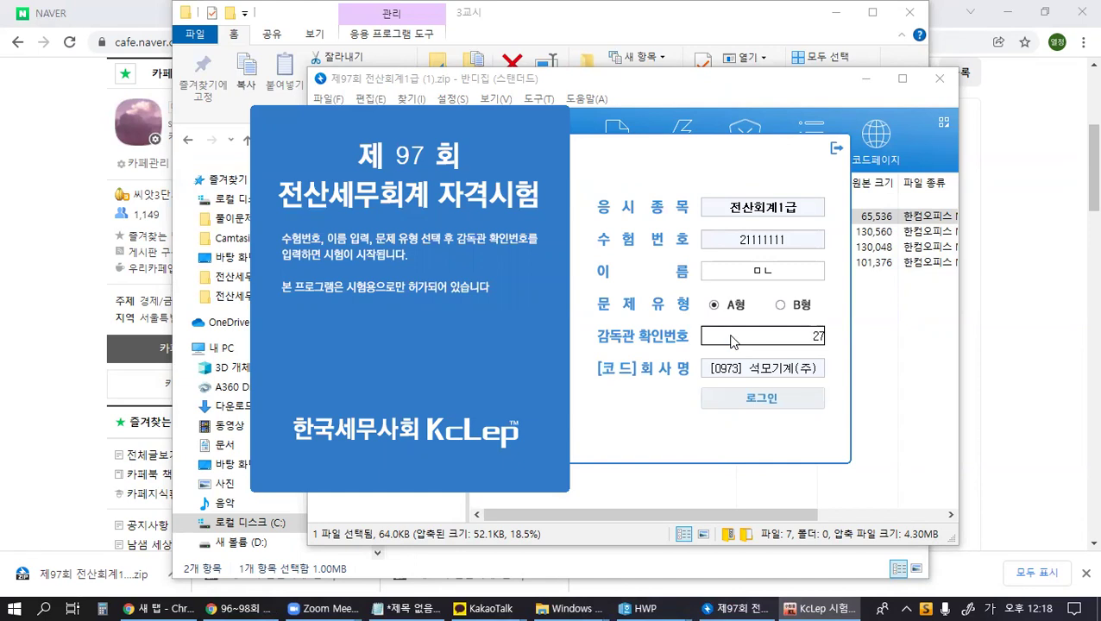
{"action": "type", "text": "46"}
{"action": "key", "text": "Return"}
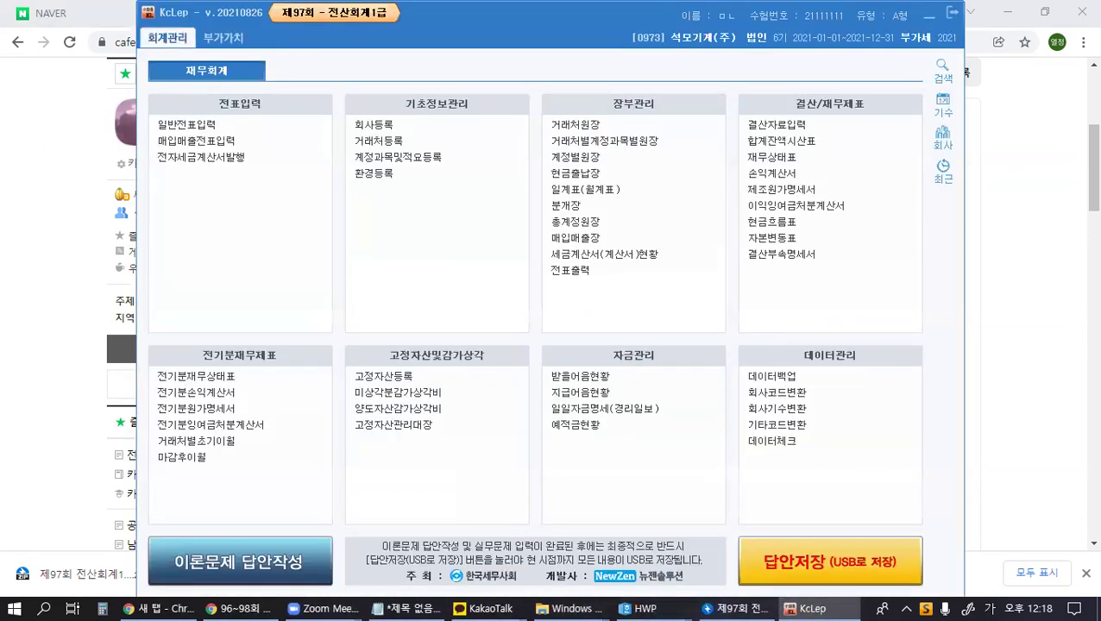
Step: Switch to 97회 설치는 이렇게.hwp and review the 전산회계1급 row in the table of sample exam and supervisor numbers
{"action": "key", "text": "alt+Tab"}
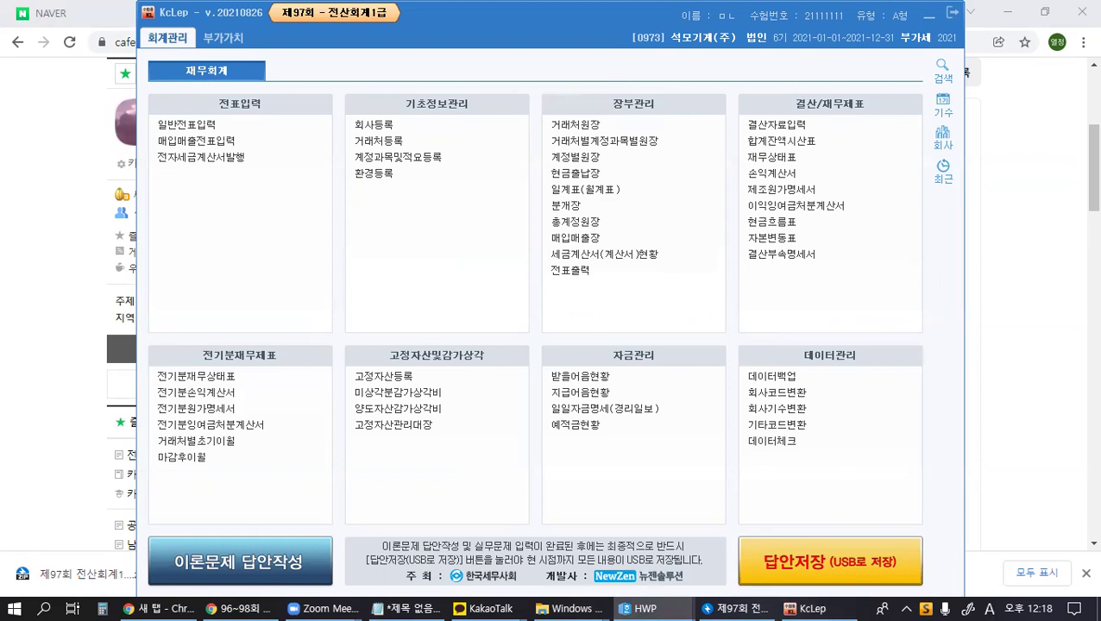
{"action": "left_click", "coordinate": [651, 609]}
{"action": "scroll", "coordinate": [418, 317], "scroll_direction": "up", "scroll_amount": 10}
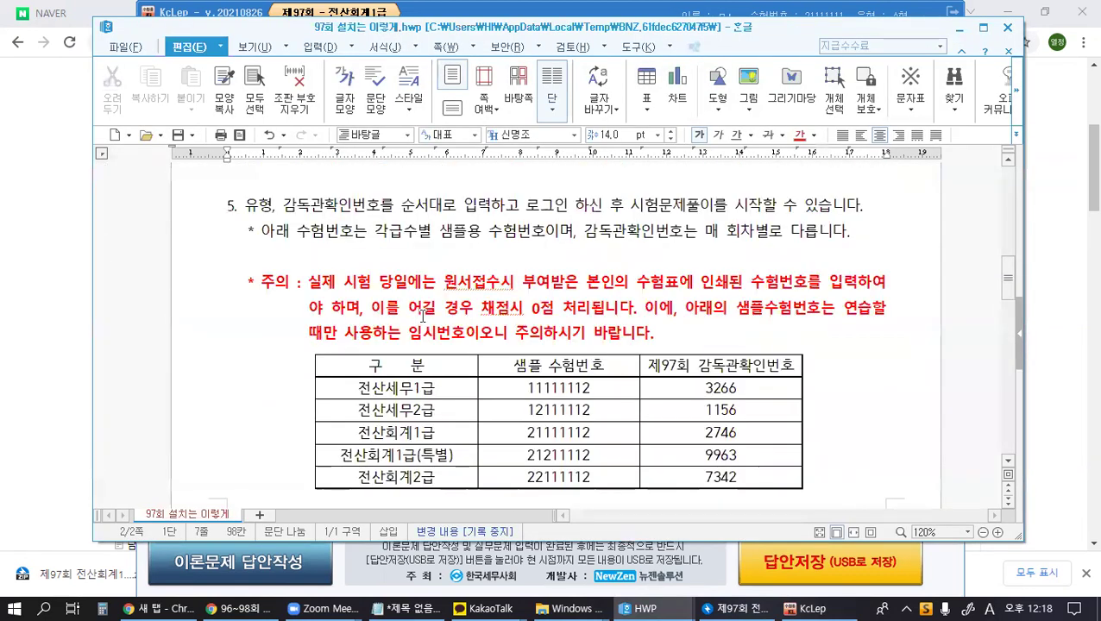
{"action": "scroll", "coordinate": [421, 317], "scroll_direction": "down", "scroll_amount": 2}
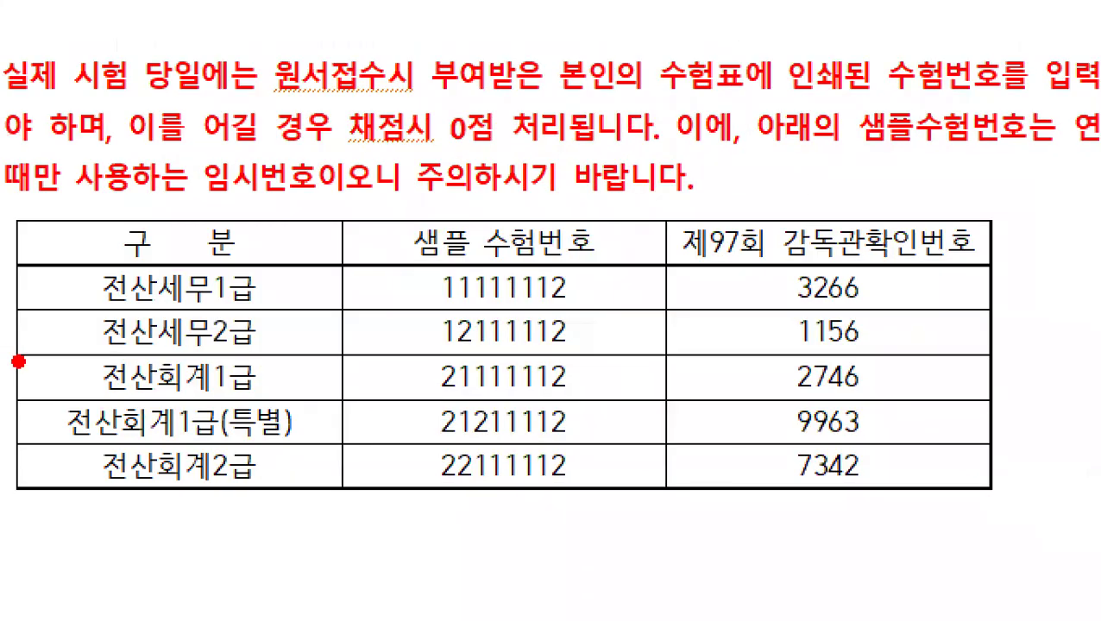
{"action": "mouse_move", "coordinate": [12, 346]}
{"action": "left_mouse_down"}
{"action": "mouse_move", "coordinate": [494, 405]}
{"action": "mouse_move", "coordinate": [997, 405]}
{"action": "left_mouse_up"}
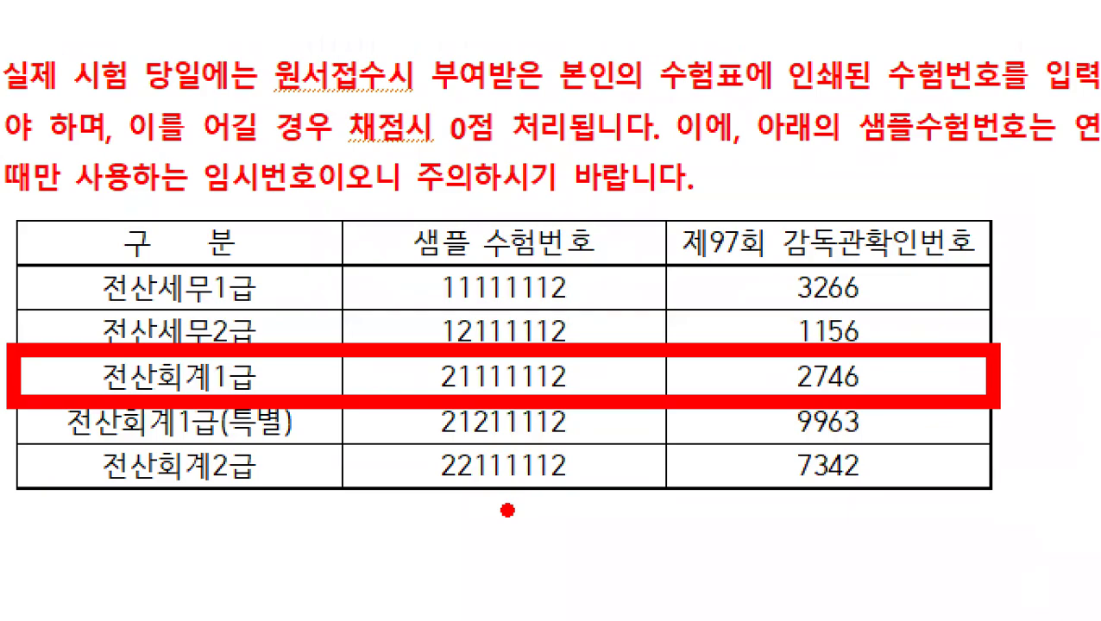
{"action": "key", "text": "Escape"}
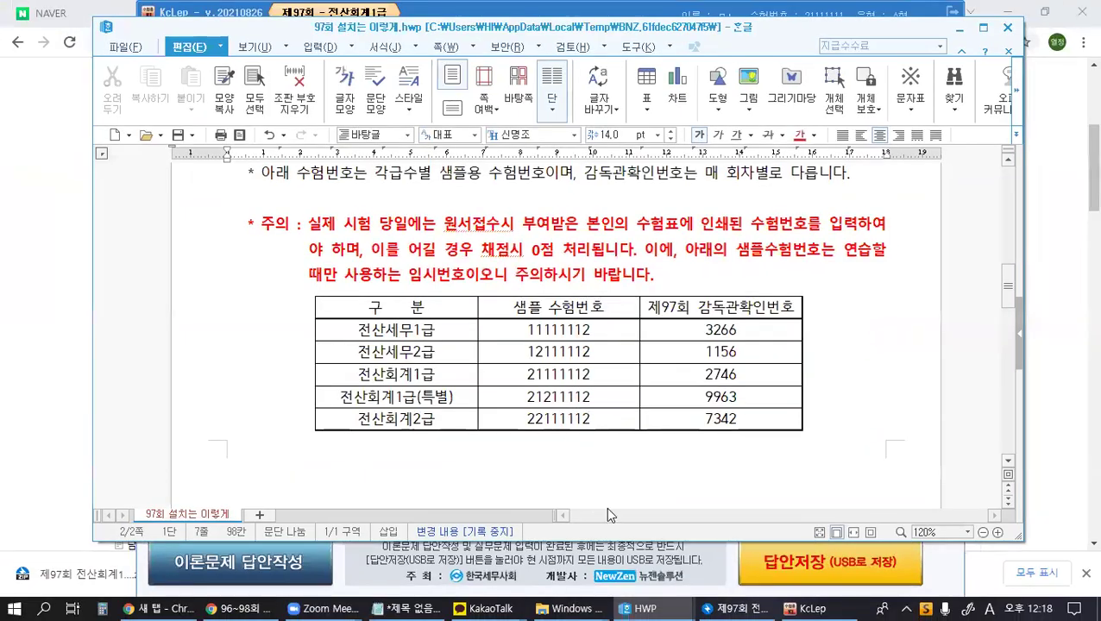
Step: Open 제97회 전산회계1급 A형.hwp from the archive and go to question [3] on the 전기분손익계산서 error
{"action": "left_click", "coordinate": [738, 608]}
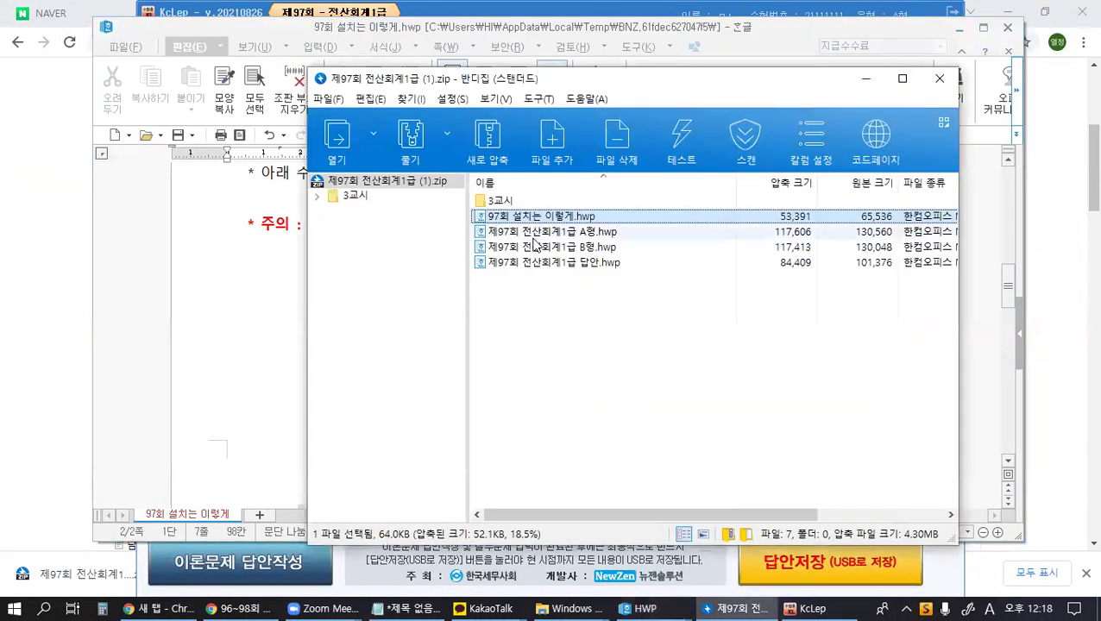
{"action": "double_click", "coordinate": [548, 233]}
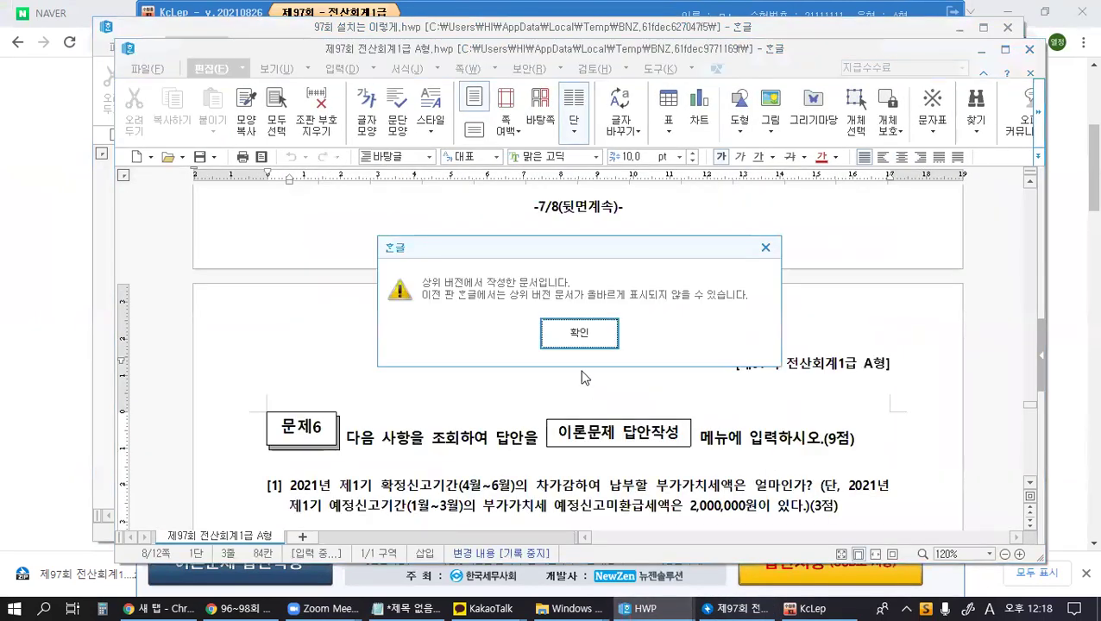
{"action": "left_click", "coordinate": [579, 334]}
{"action": "left_click_drag", "start_coordinate": [1029, 406], "coordinate": [999, 327]}
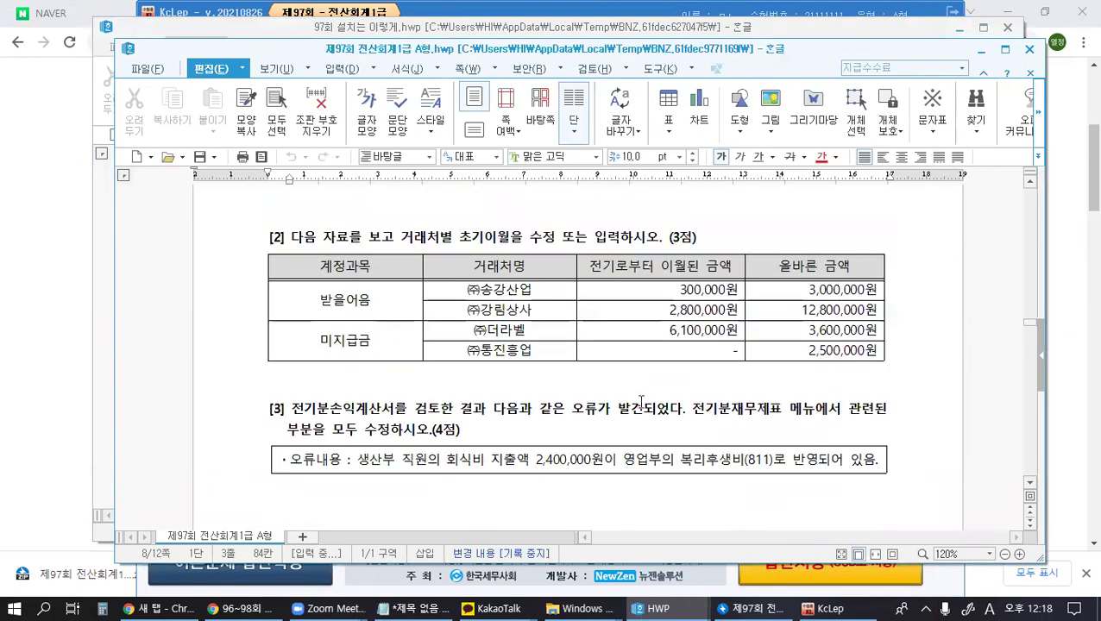
Step: Read question [3], then in the Notepad outline of statement order mark the flow from 손익계산서 down to 재무상태표
{"action": "scroll", "coordinate": [583, 431], "scroll_direction": "down", "scroll_amount": 2}
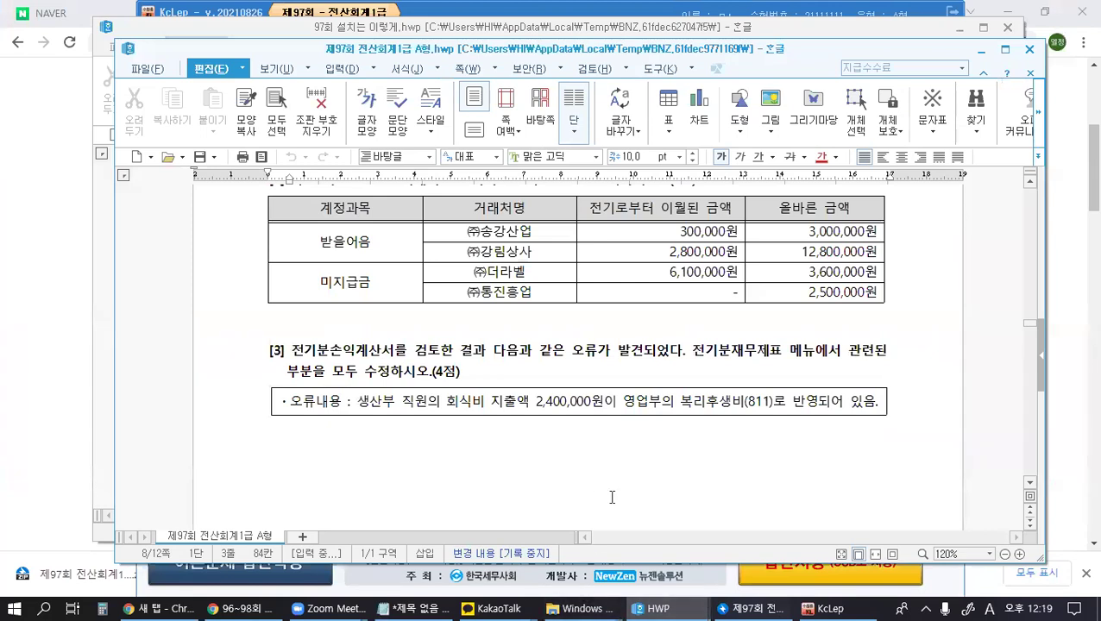
{"action": "scroll", "coordinate": [612, 497], "scroll_direction": "up", "scroll_amount": 1}
{"action": "scroll", "coordinate": [613, 496], "scroll_direction": "down", "scroll_amount": 1}
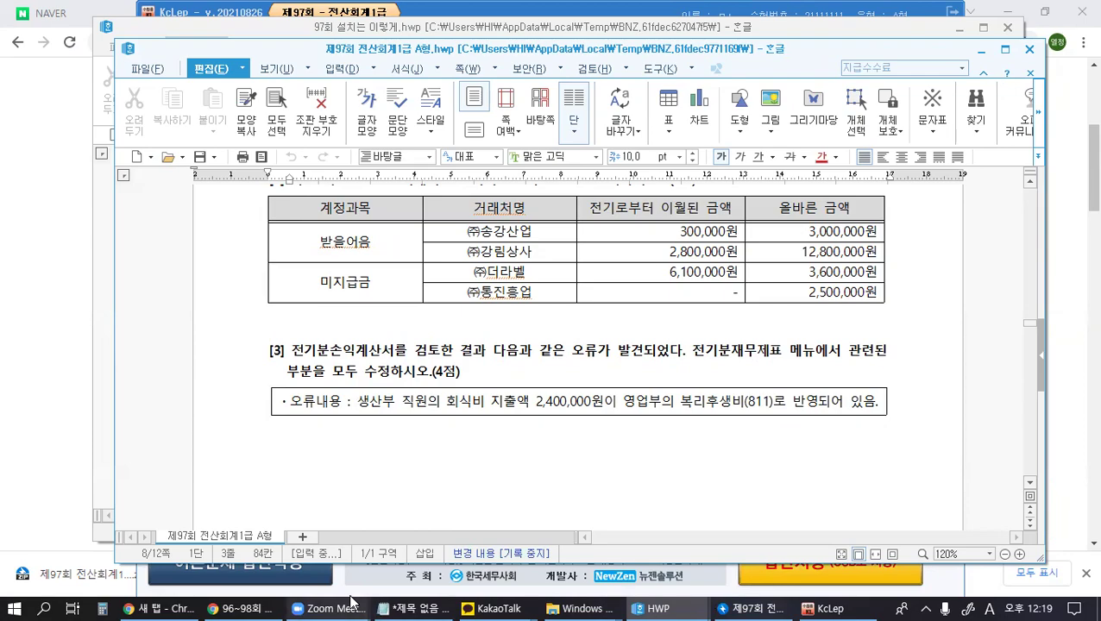
{"action": "mouse_move", "coordinate": [322, 601]}
{"action": "left_click", "coordinate": [415, 608]}
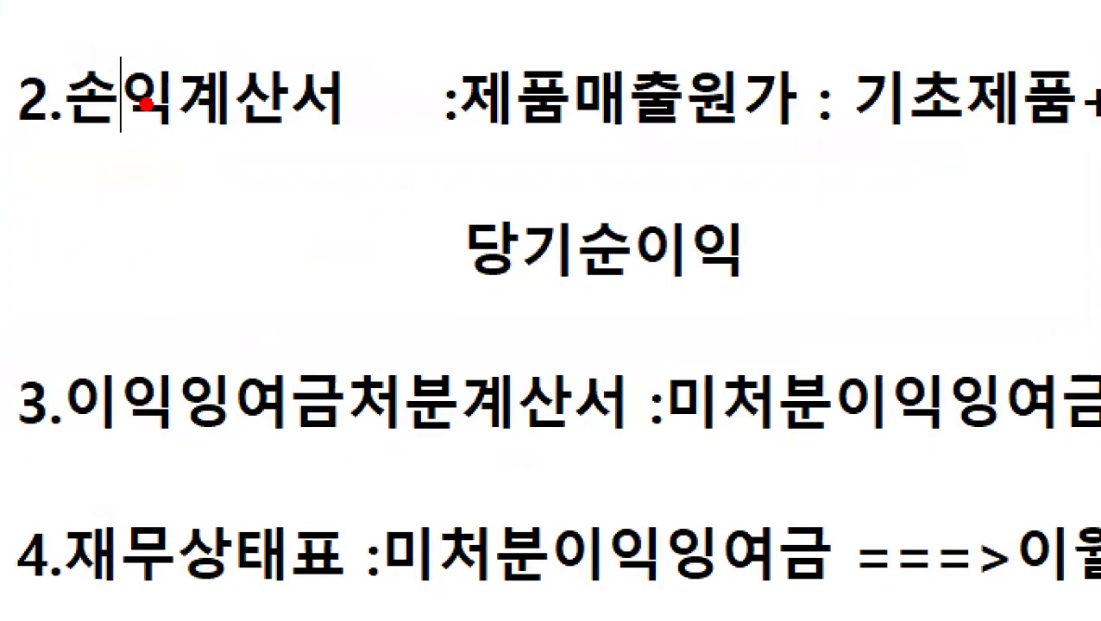
{"action": "left_click_drag", "start_coordinate": [73, 145], "coordinate": [110, 164]}
{"action": "left_click_drag", "start_coordinate": [200, 67], "coordinate": [152, 26]}
{"action": "left_click_drag", "start_coordinate": [112, 177], "coordinate": [97, 531]}
{"action": "left_click_drag", "start_coordinate": [56, 501], "coordinate": [162, 494]}
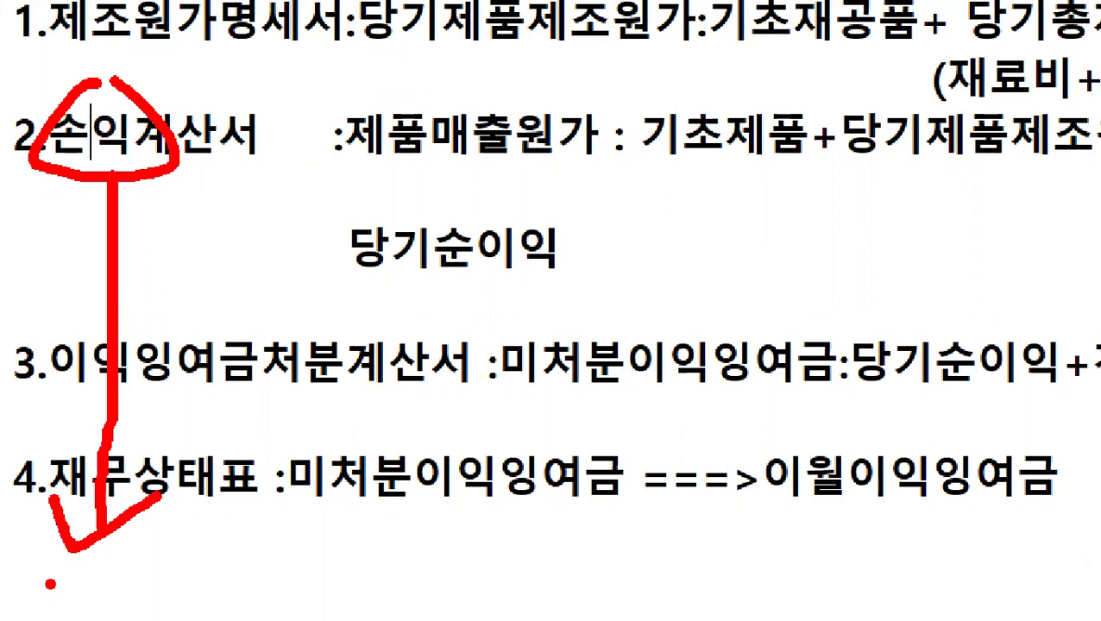
{"action": "key", "text": "Escape"}
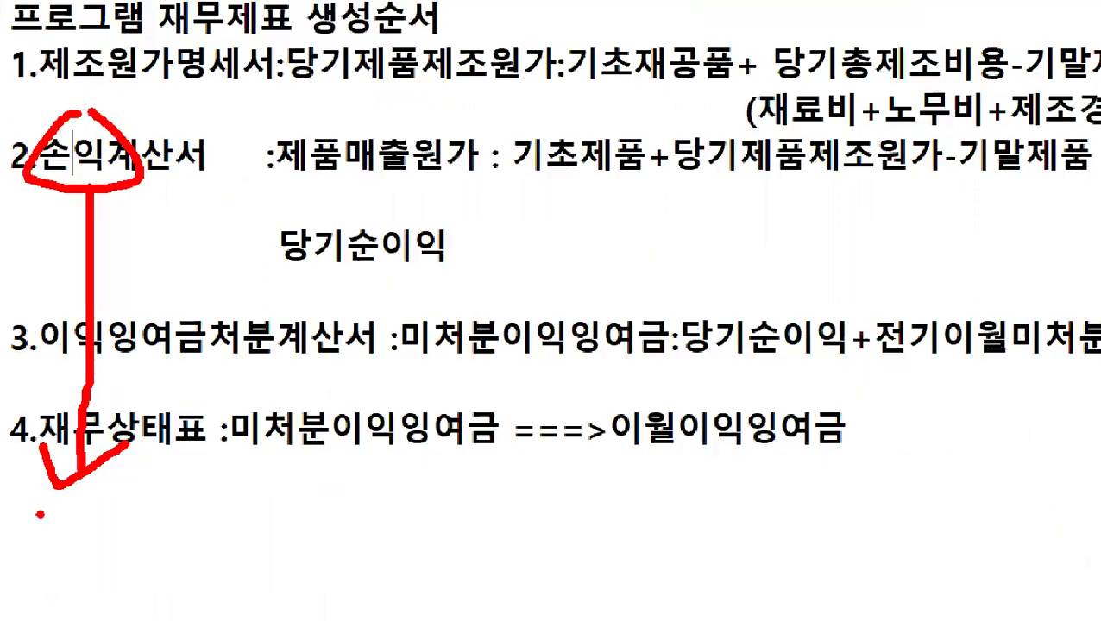
{"action": "left_click", "coordinate": [1004, 11]}
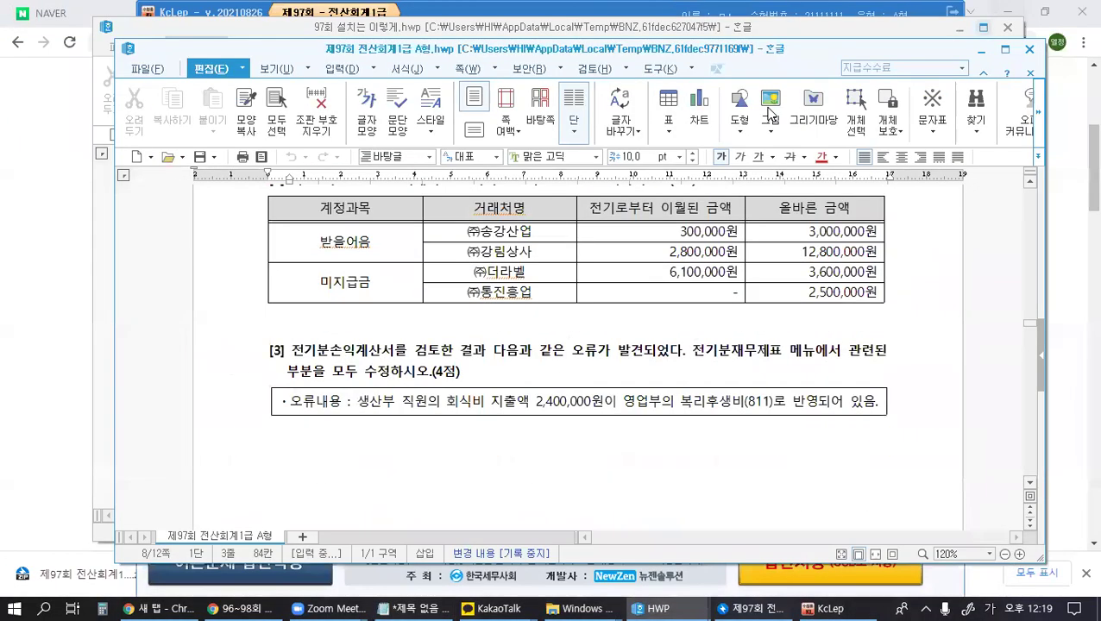
Step: Switch to KcLep and open 전기분손익계산서 for the 제97회 exam company
{"action": "scroll", "coordinate": [515, 405], "scroll_direction": "down", "scroll_amount": 2}
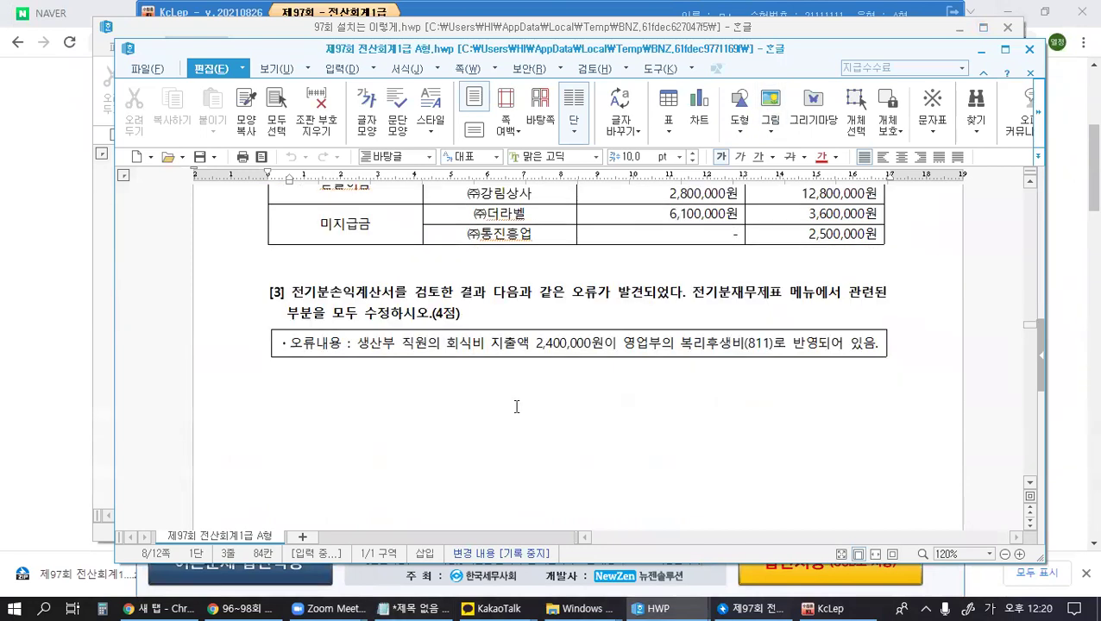
{"action": "left_click", "coordinate": [831, 608]}
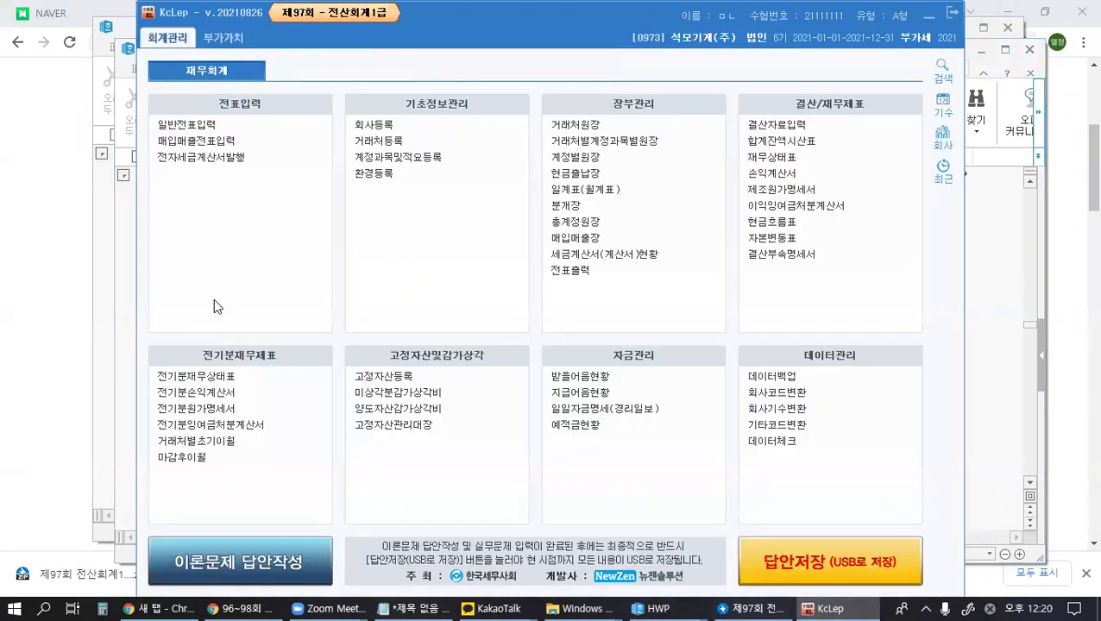
{"action": "left_click", "coordinate": [209, 394]}
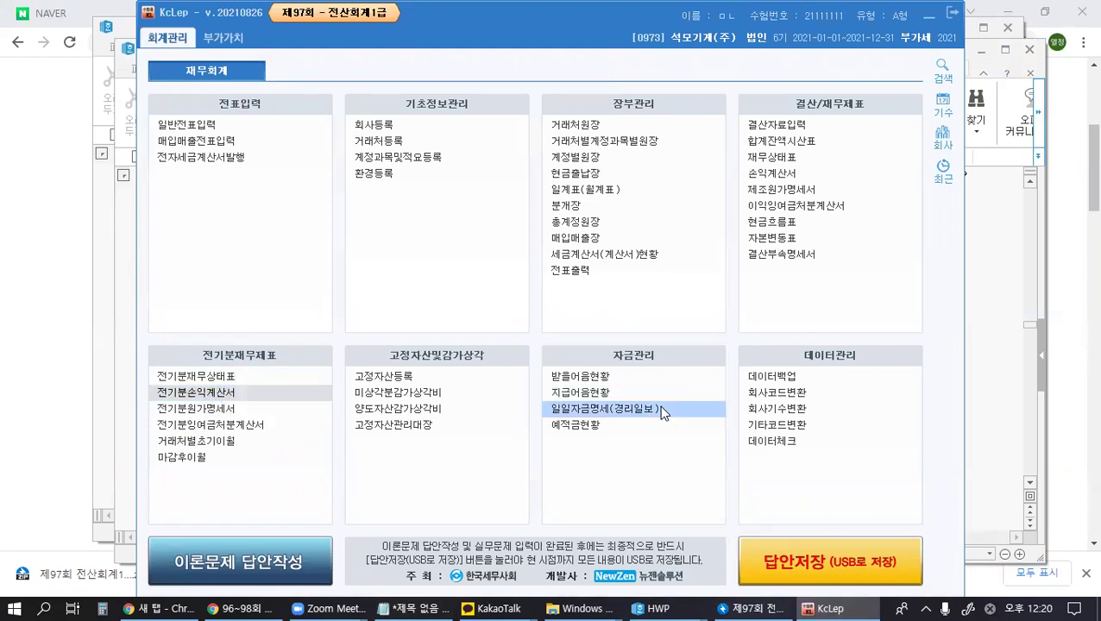
Step: Return to 제97회 전산회계1급 A형.hwp and examine the 오류내용 line of question [3], including its amount and account
{"action": "left_click", "coordinate": [1014, 360]}
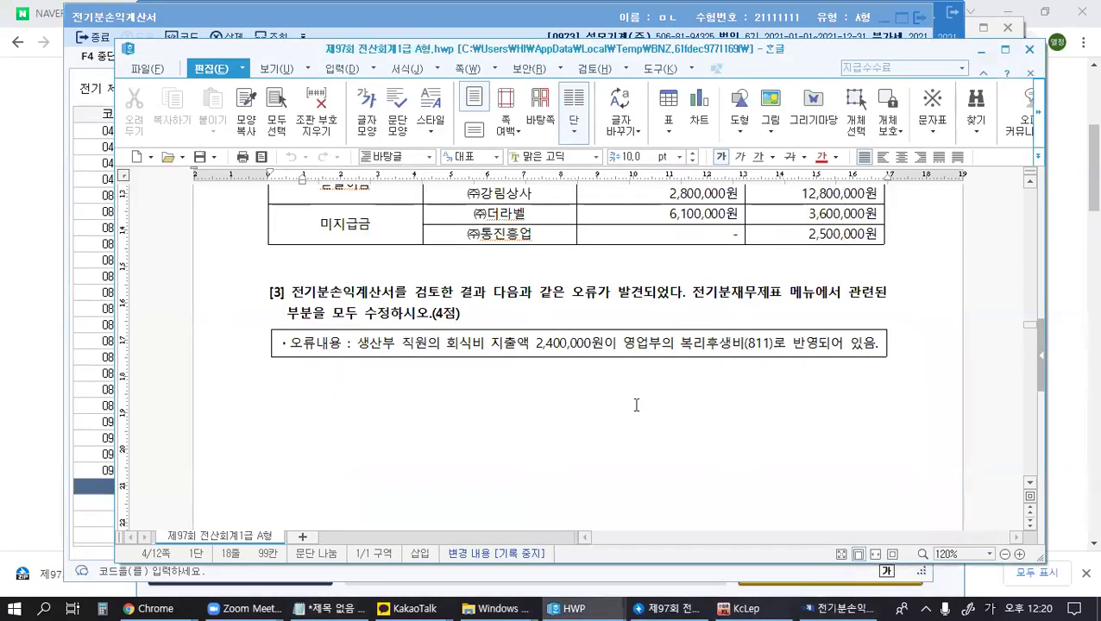
{"action": "scroll", "coordinate": [510, 441], "scroll_direction": "up", "scroll_amount": 1}
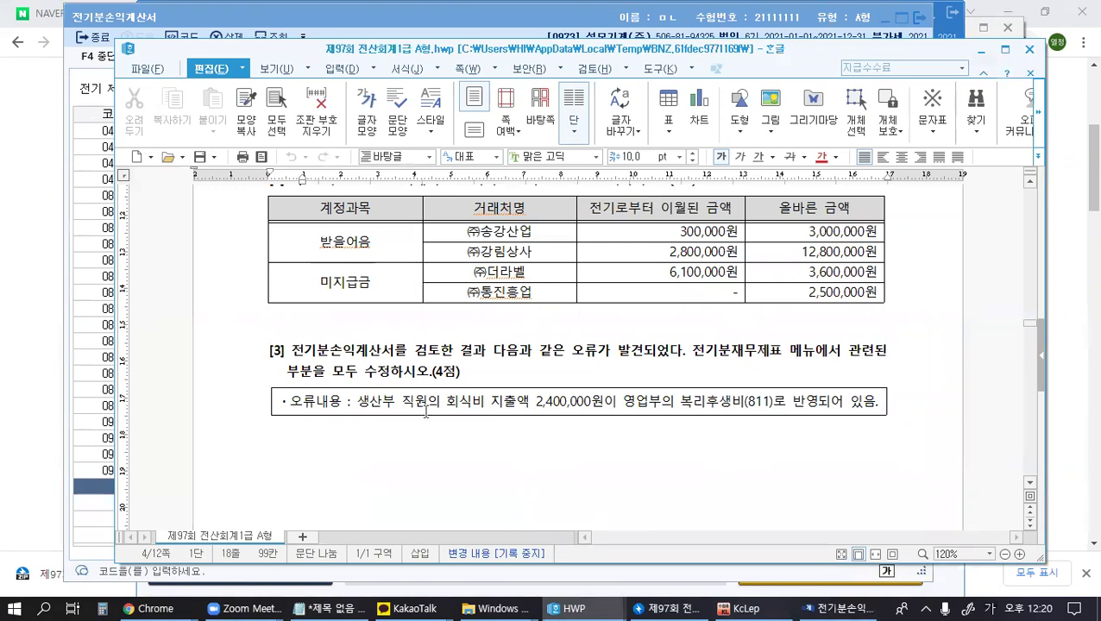
{"action": "key", "text": "ctrl"}
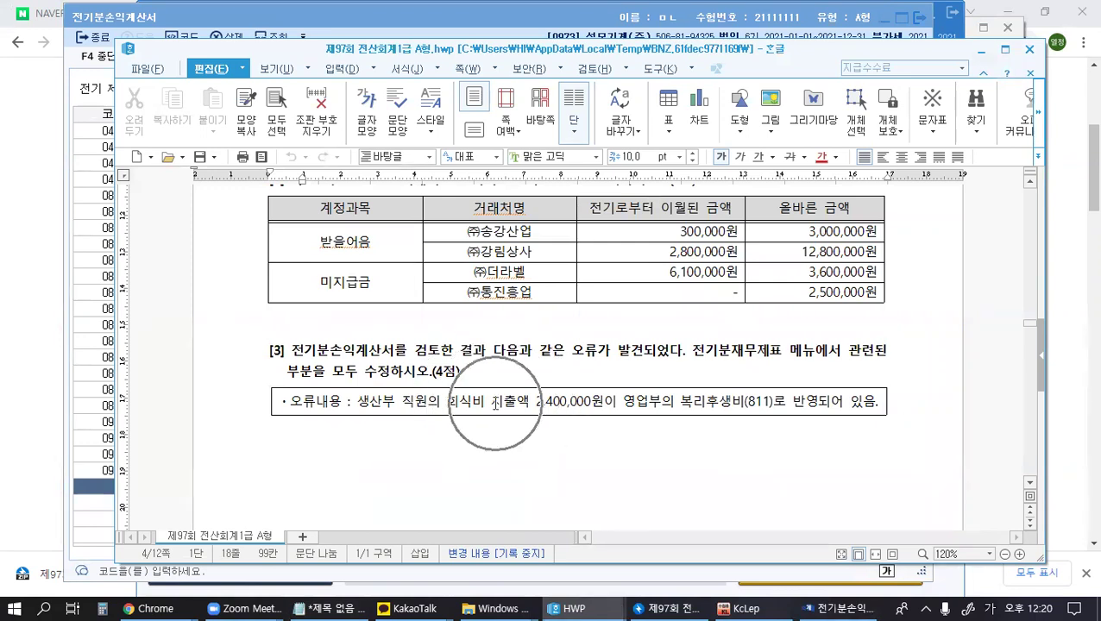
{"action": "key", "text": "ctrl"}
{"action": "key", "text": "ctrl"}
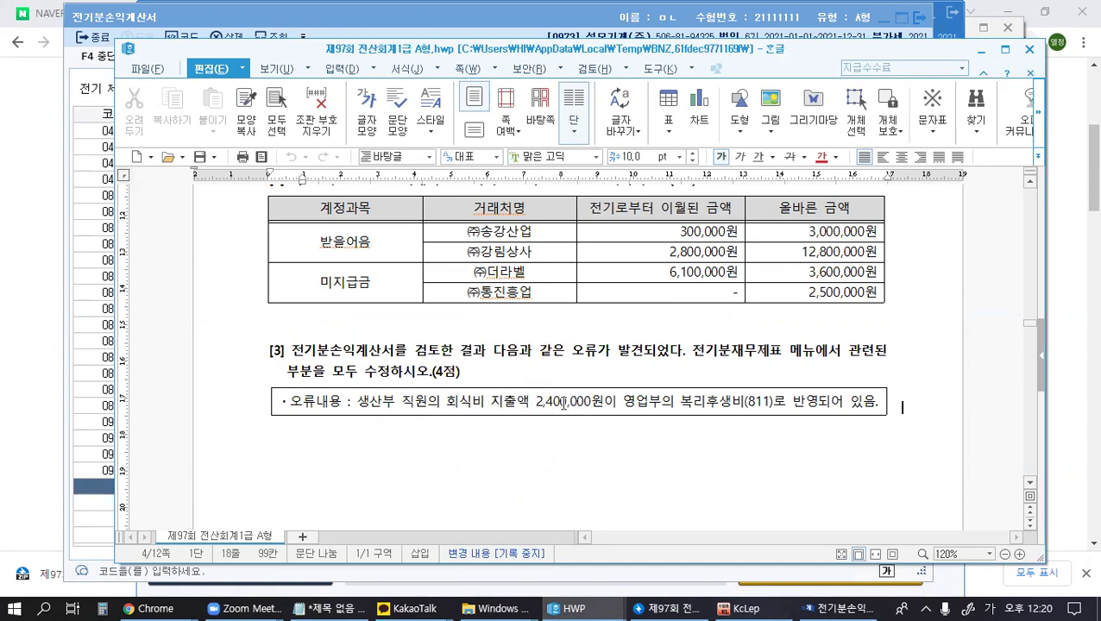
{"action": "key", "text": "ctrl"}
{"action": "key", "text": "ctrl"}
Step: View 전기분손익계산서, then mark 손익계산서 and the preceding 제조원가명세서 in the Notepad outline of statement order
{"action": "left_click", "coordinate": [835, 608]}
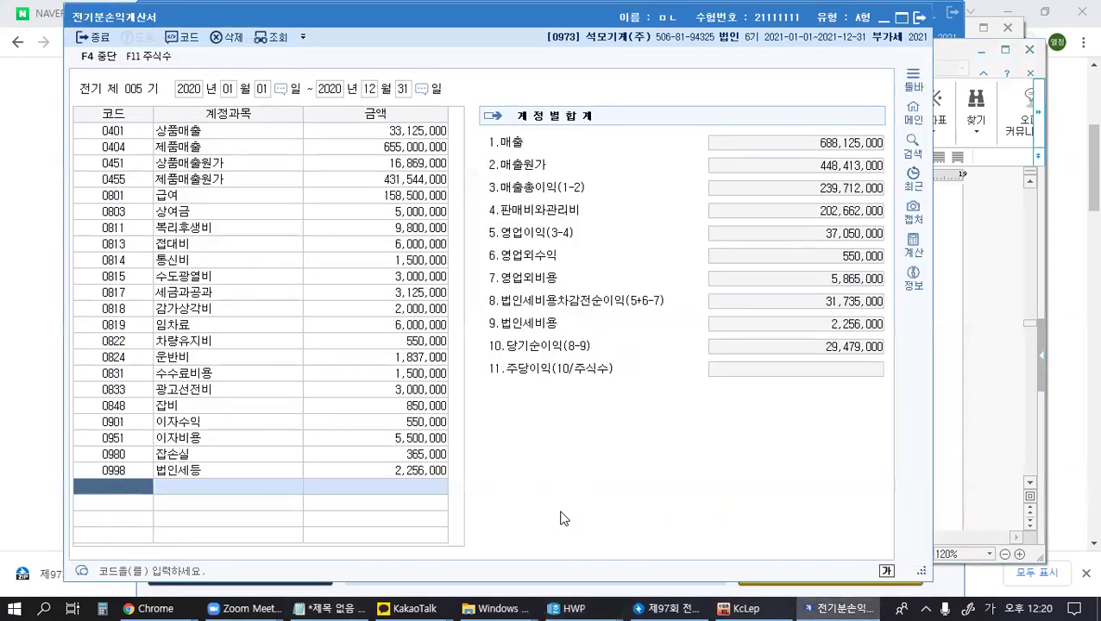
{"action": "left_click", "coordinate": [332, 608]}
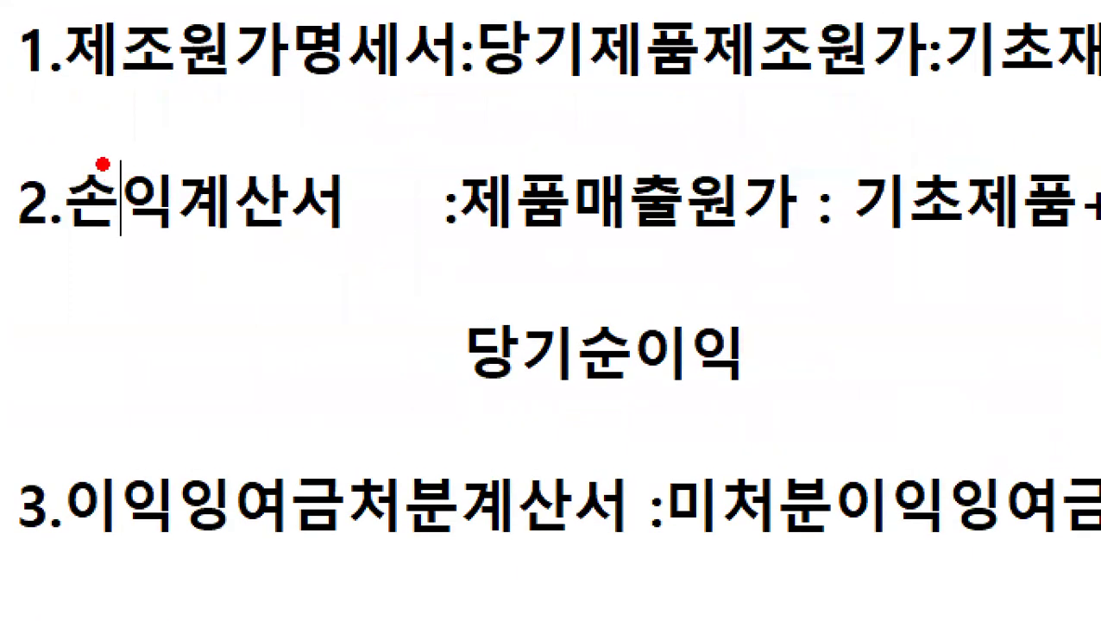
{"action": "mouse_move", "coordinate": [101, 163]}
{"action": "left_mouse_down"}
{"action": "mouse_move", "coordinate": [193, 154]}
{"action": "mouse_move", "coordinate": [47, 160]}
{"action": "left_mouse_up"}
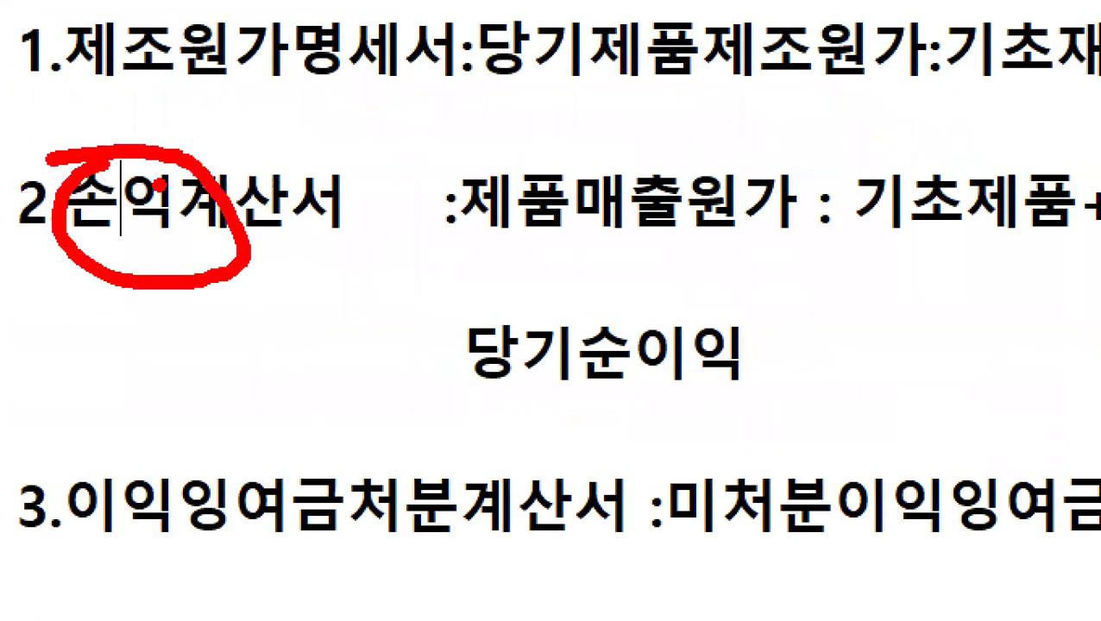
{"action": "mouse_move", "coordinate": [129, 30]}
{"action": "left_mouse_down"}
{"action": "mouse_move", "coordinate": [130, 96]}
{"action": "mouse_move", "coordinate": [69, 22]}
{"action": "mouse_move", "coordinate": [67, 54]}
{"action": "left_mouse_up"}
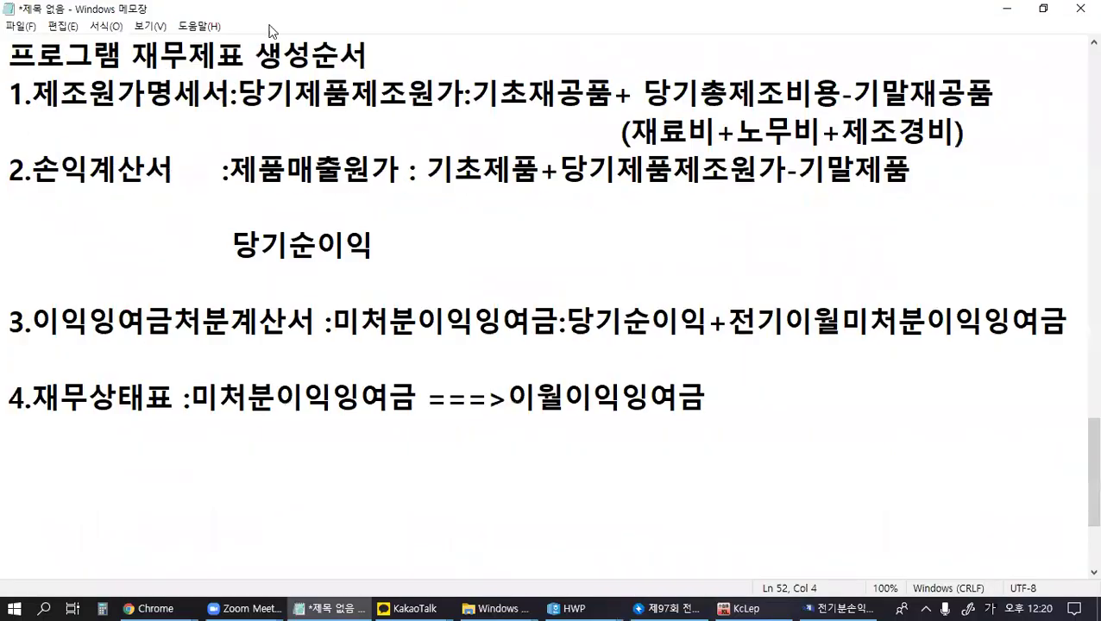
{"action": "left_click", "coordinate": [1006, 9]}
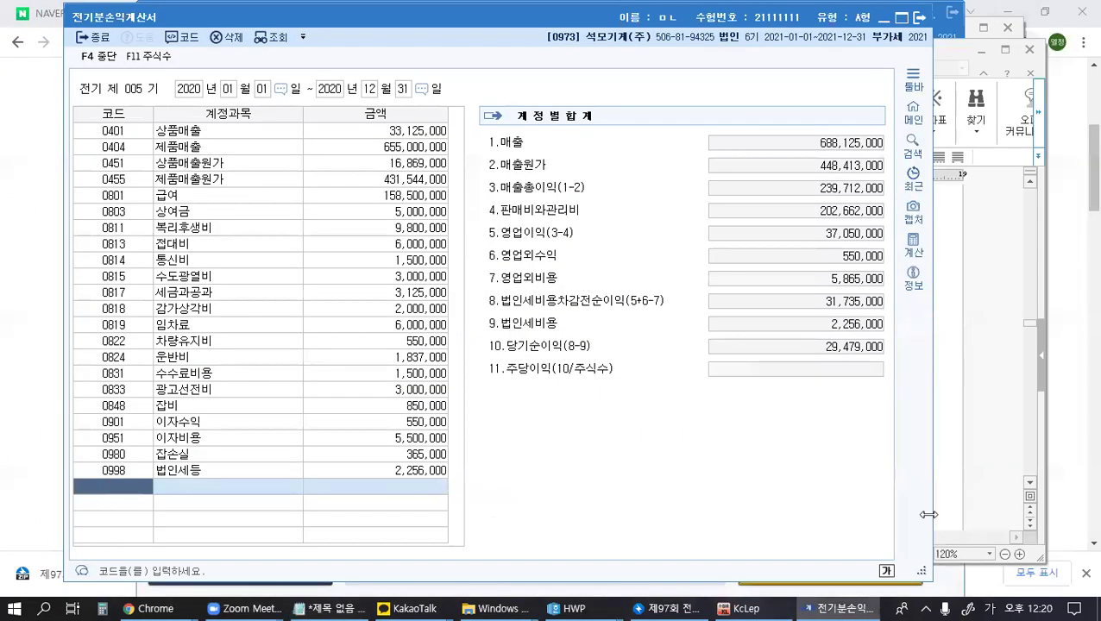
Step: Bring 제97회 전산회계1급 A형.hwp back to the front and examine the 생산부 회식비 part of the 오류내용
{"action": "left_click", "coordinate": [1049, 502]}
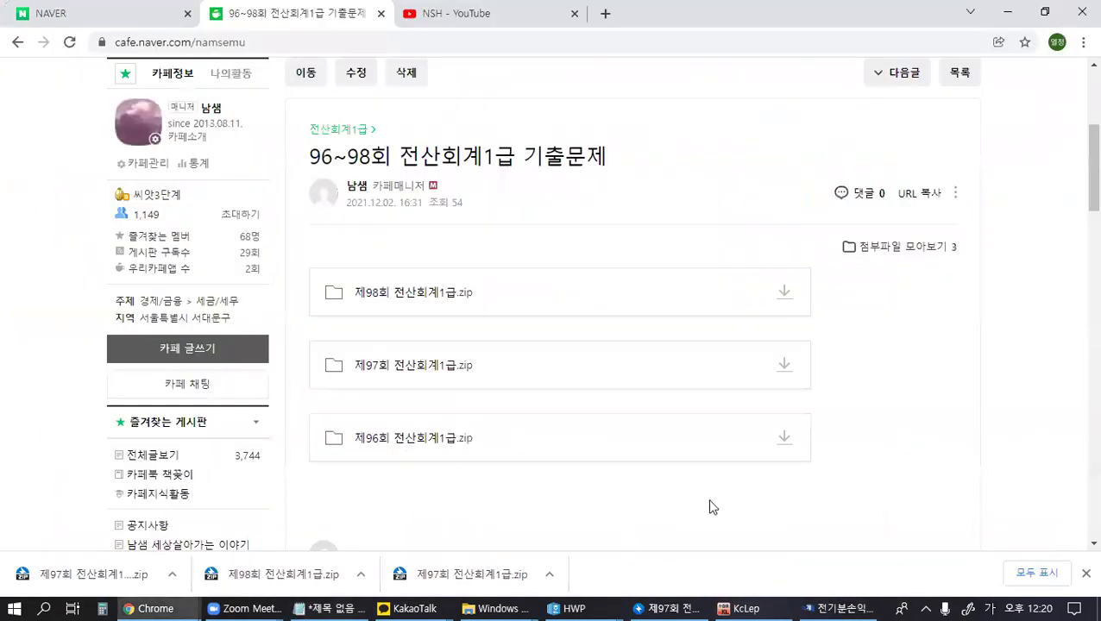
{"action": "left_click", "coordinate": [565, 608]}
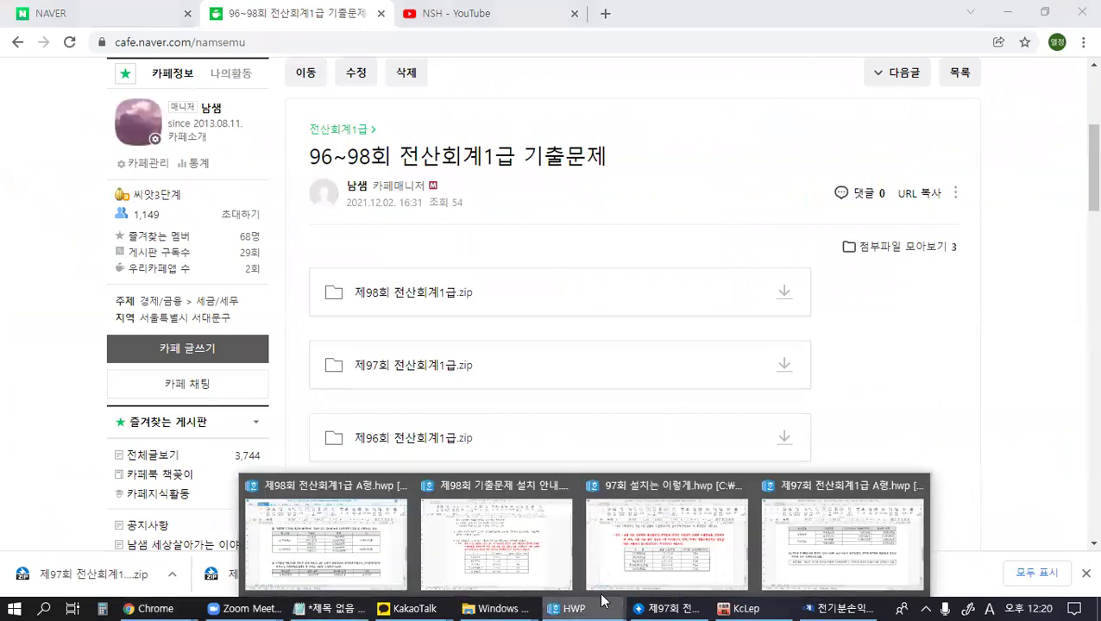
{"action": "left_click", "coordinate": [860, 565]}
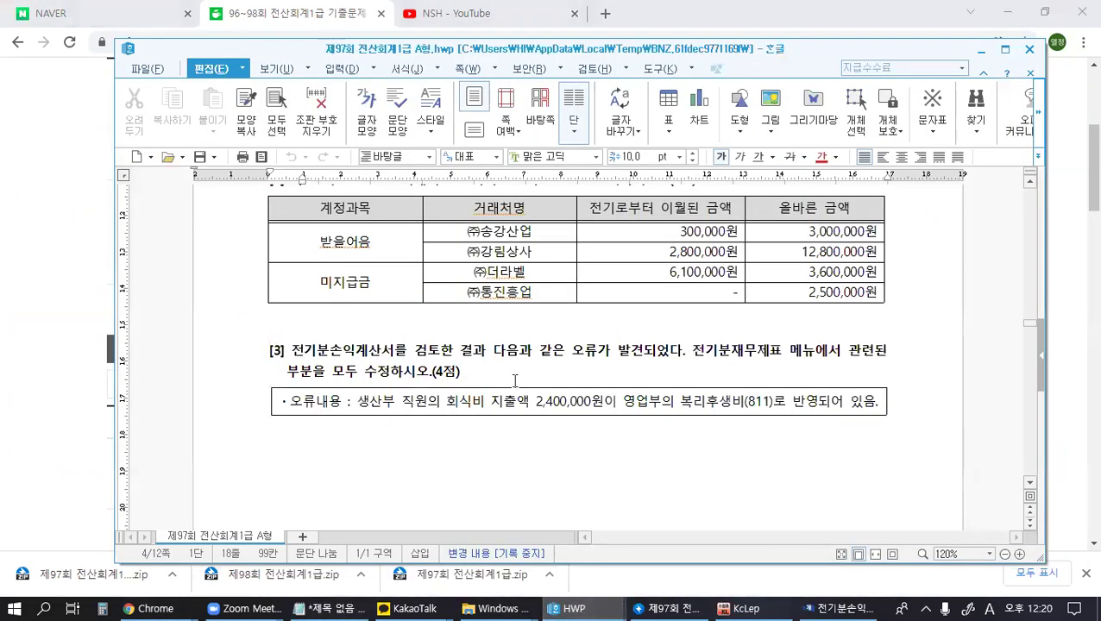
{"action": "left_click", "coordinate": [419, 421]}
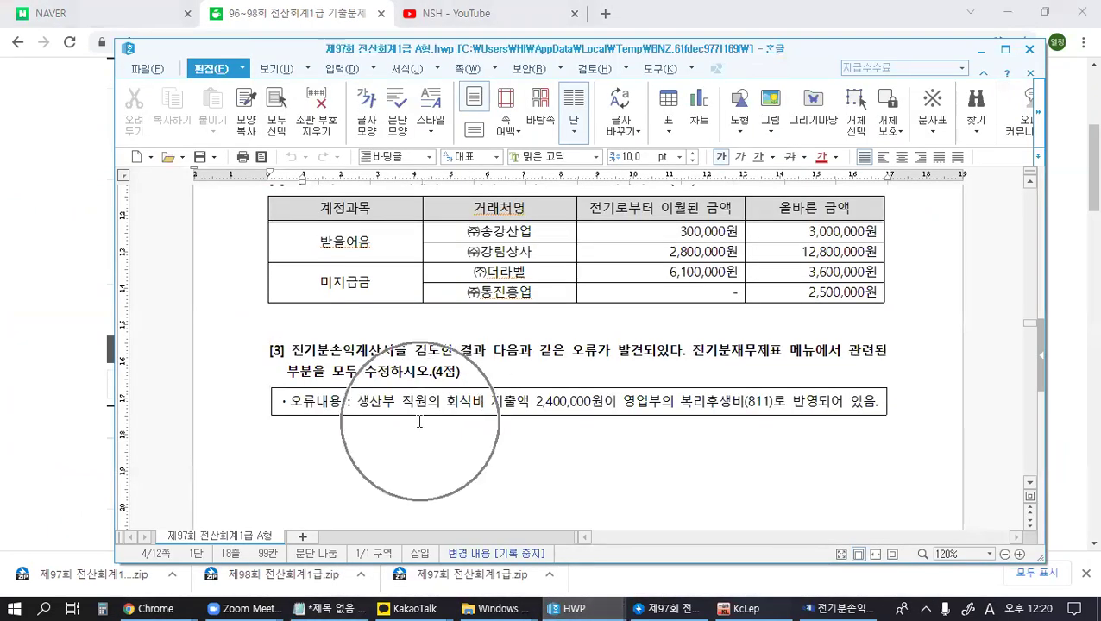
{"action": "left_click", "coordinate": [422, 423]}
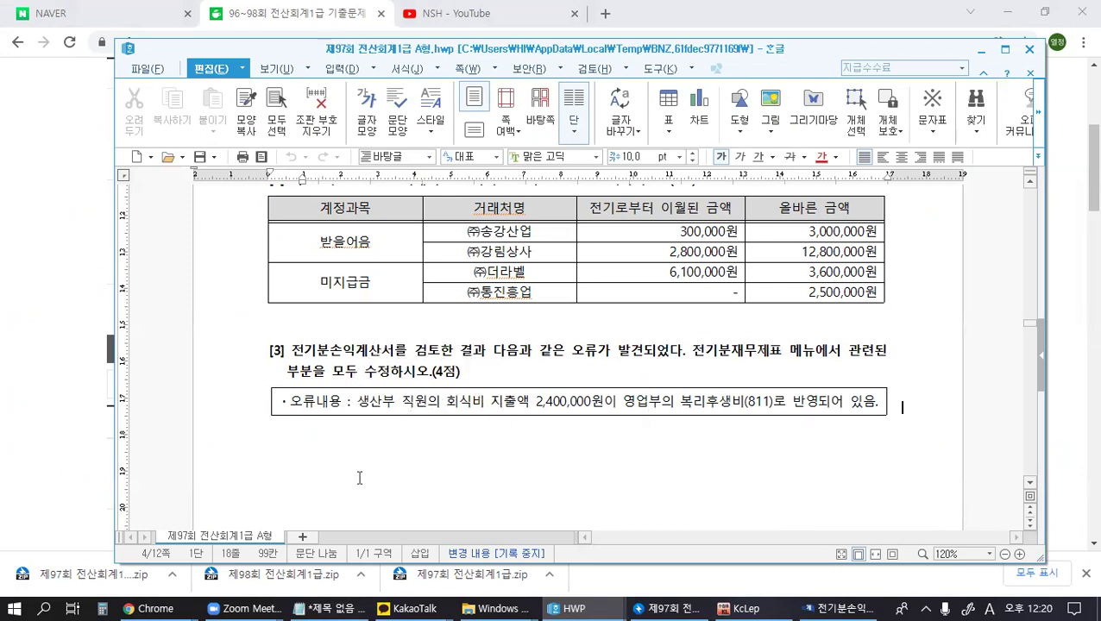
Step: Write the note "복리후생비(제) 2,400,000 ====> 복리후생비(판) 2,400,000" below the 오류내용 box of question [3]
{"action": "left_click", "coordinate": [348, 451]}
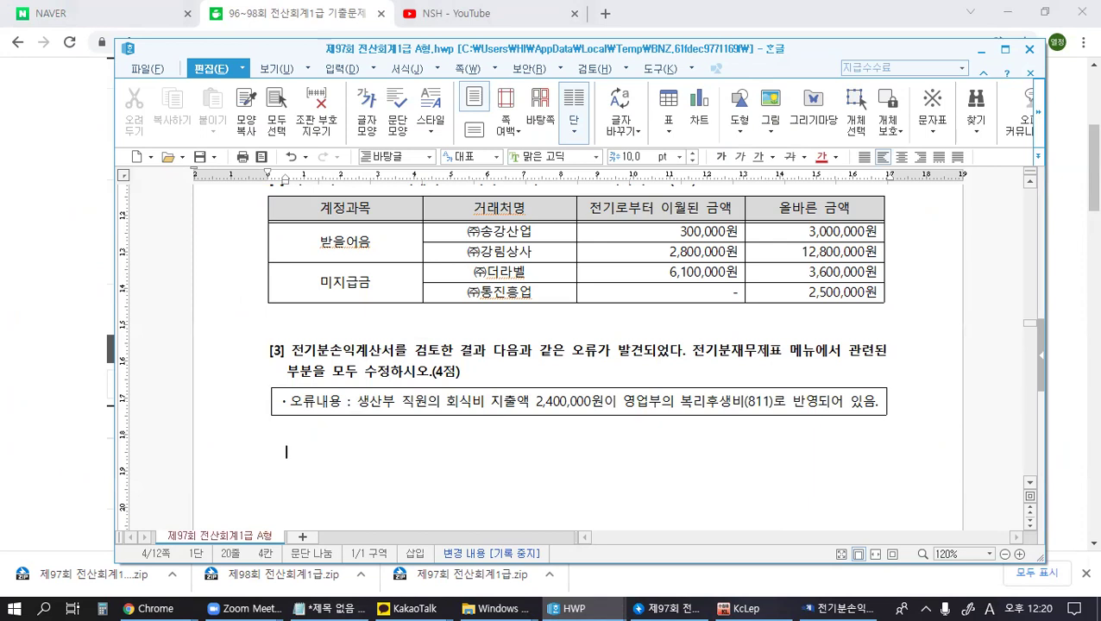
{"action": "type", "text": "보시"}
{"action": "key", "text": "BackSpace"}
{"action": "key", "text": "BackSpace"}
{"action": "key", "text": "BackSpace"}
{"action": "type", "text": "ㅂ"}
{"action": "type", "text": "리후생비"}
{"action": "type", "text": "("}
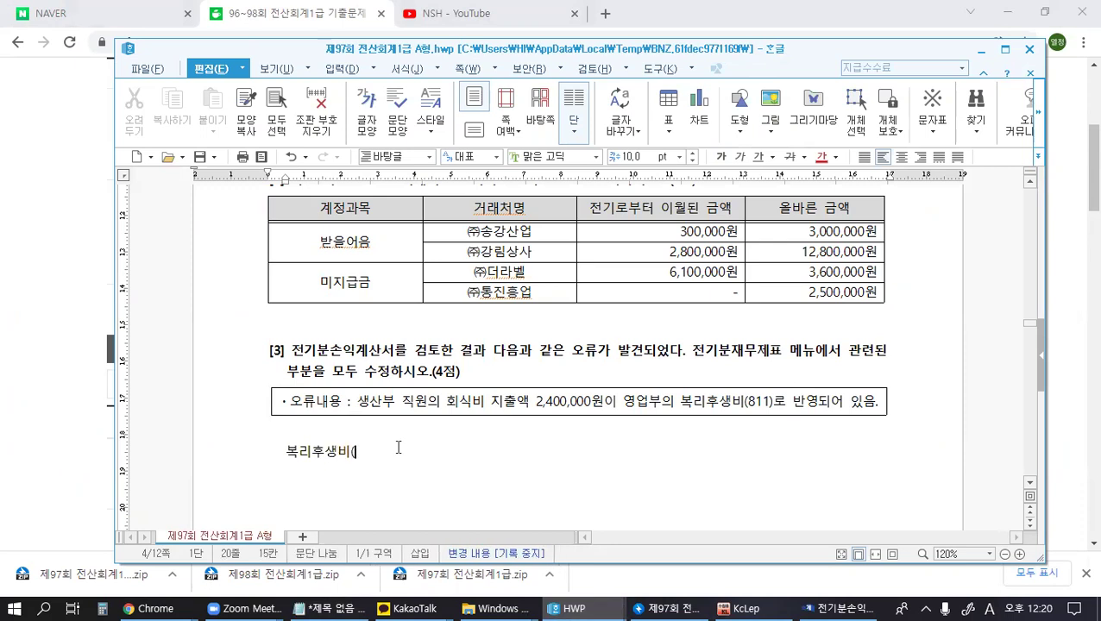
{"action": "type", "text": "제) 2,400,000"}
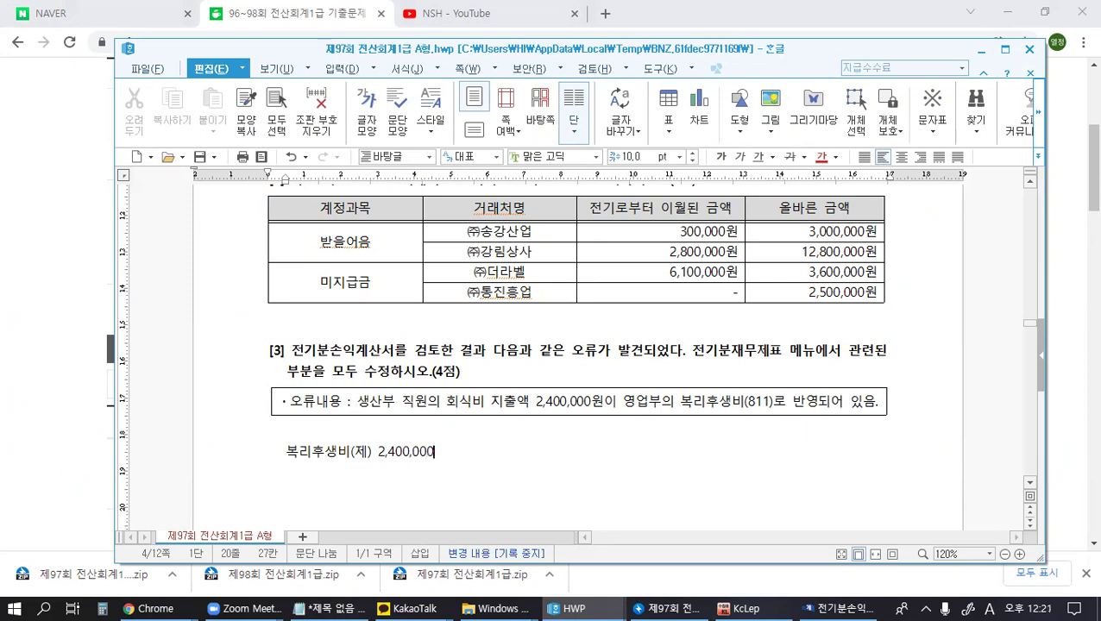
{"action": "type", "text": " ====> 복리후생비 ㅍ) 2,400,000"}
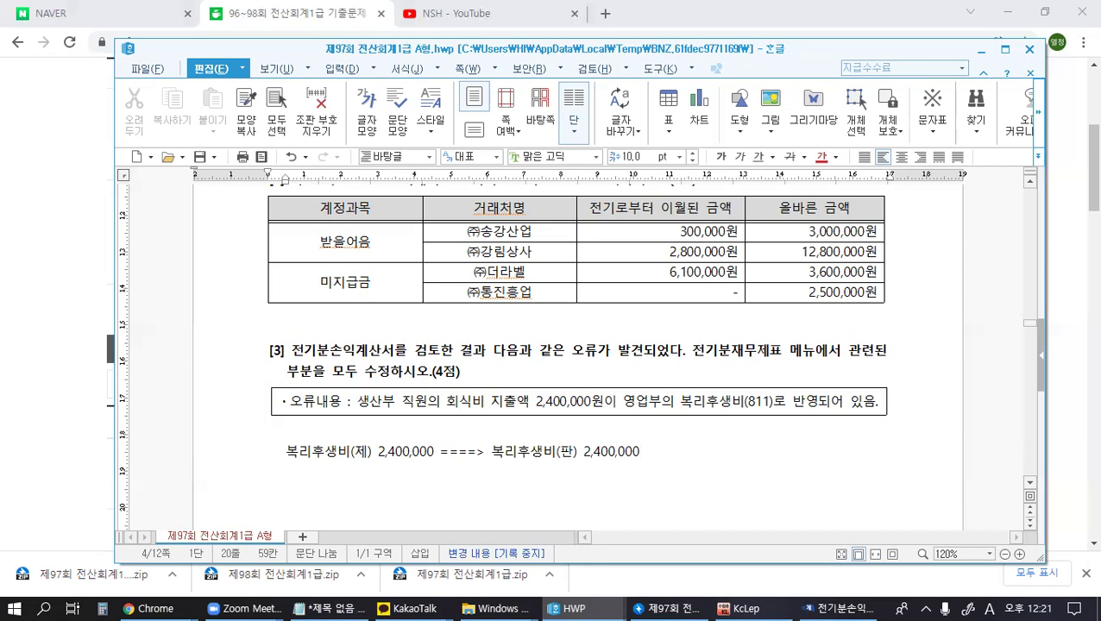
Step: Add "(과소)" beneath the 복리후생비(제) amount and "(과대)" beneath 복리후생비(판) on a new line
{"action": "key", "text": "Return"}
{"action": "type", "text": "(과소)"}
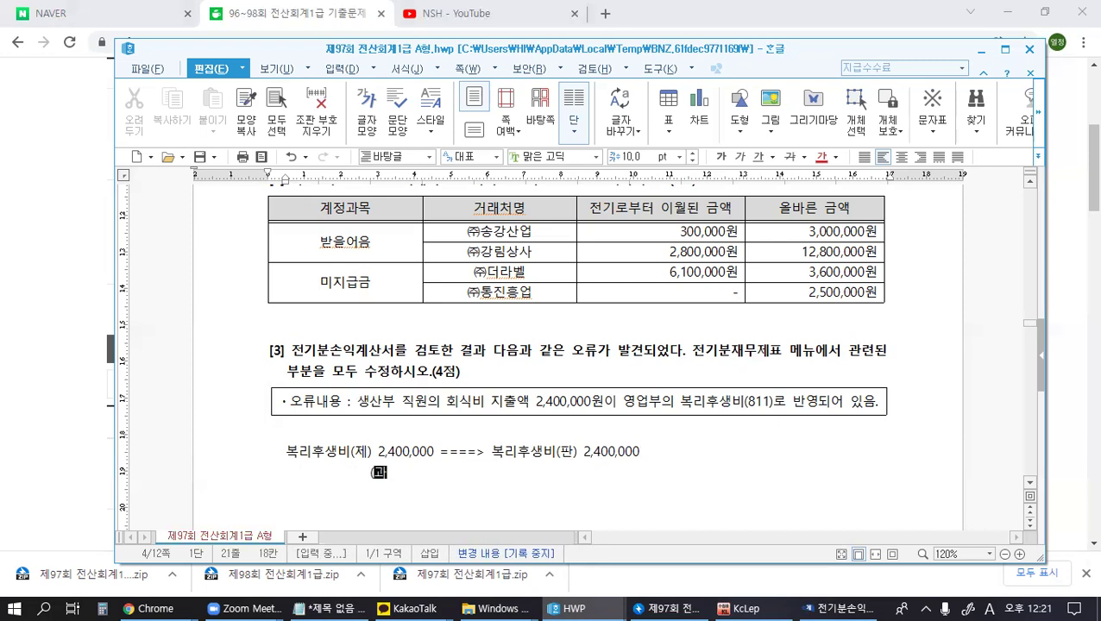
{"action": "type", "text": "                        ("}
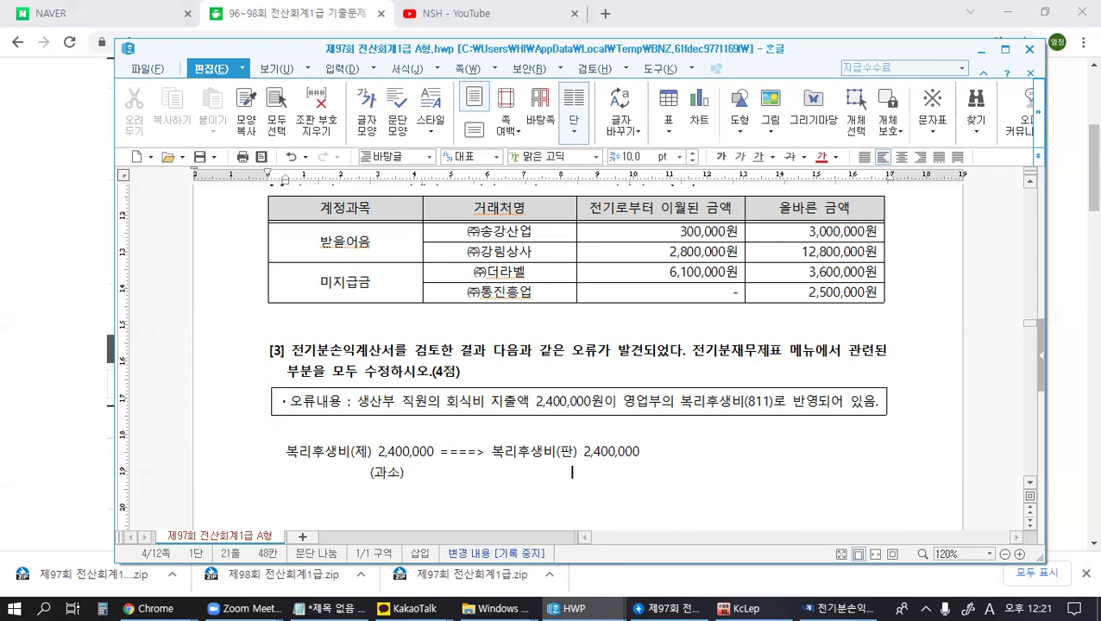
{"action": "type", "text": "과대)"}
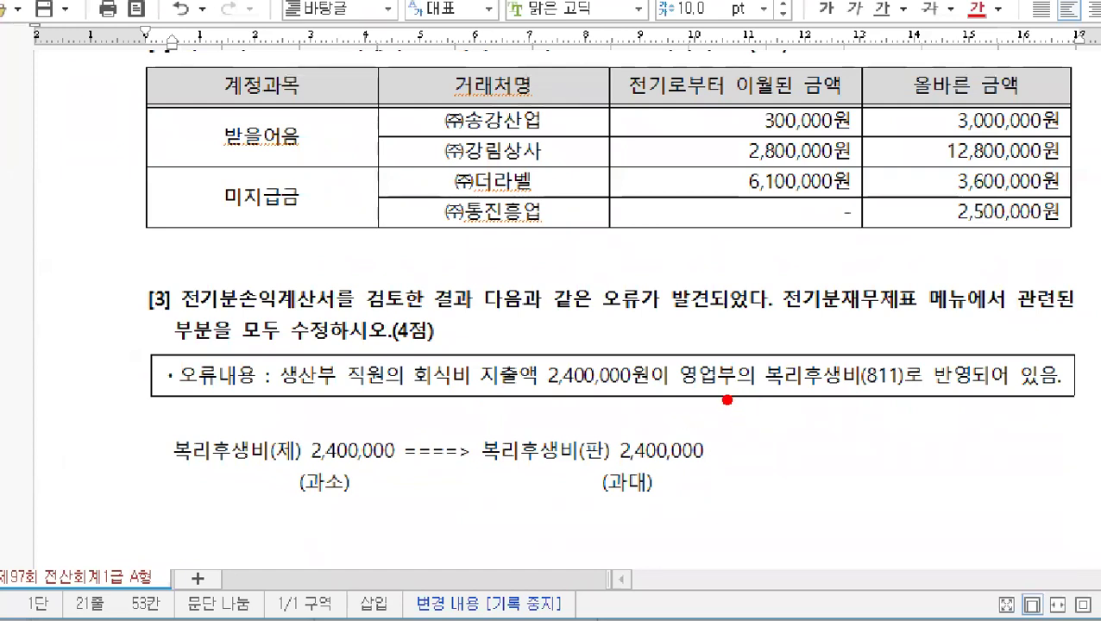
Step: Box the 영업부의 복리후생비(811) wording and mark an up arrow by 복리후생비(판) and a down arrow by 복리후생비(제), then clear the markings
{"action": "left_click_drag", "start_coordinate": [660, 328], "coordinate": [1078, 406]}
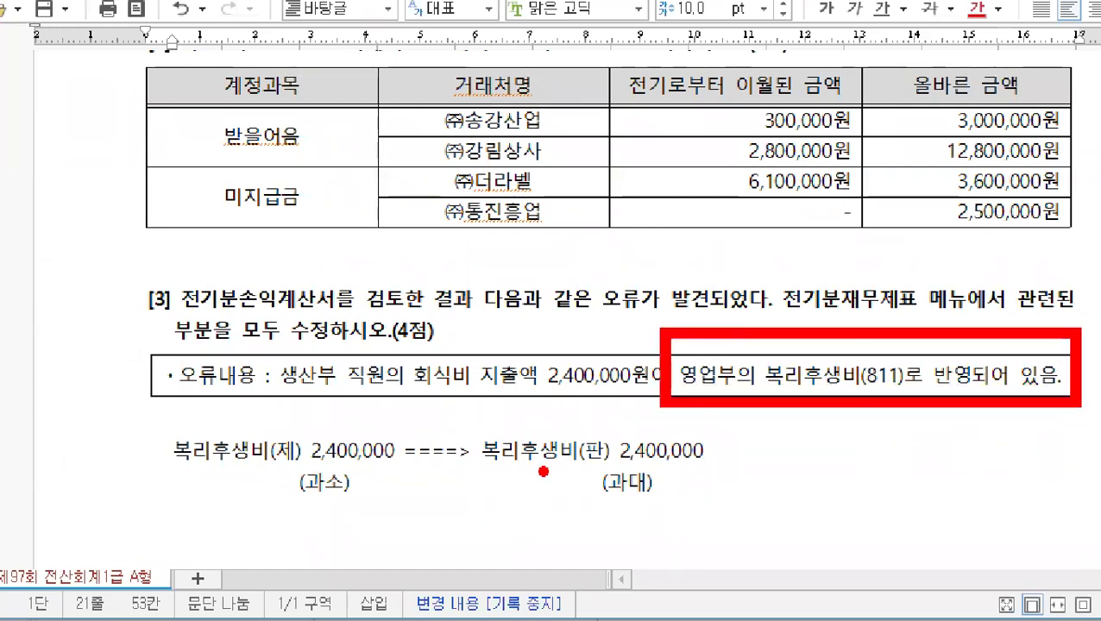
{"action": "mouse_move", "coordinate": [724, 449]}
{"action": "left_mouse_down"}
{"action": "mouse_move", "coordinate": [770, 429]}
{"action": "mouse_move", "coordinate": [781, 439]}
{"action": "mouse_move", "coordinate": [757, 496]}
{"action": "left_mouse_up"}
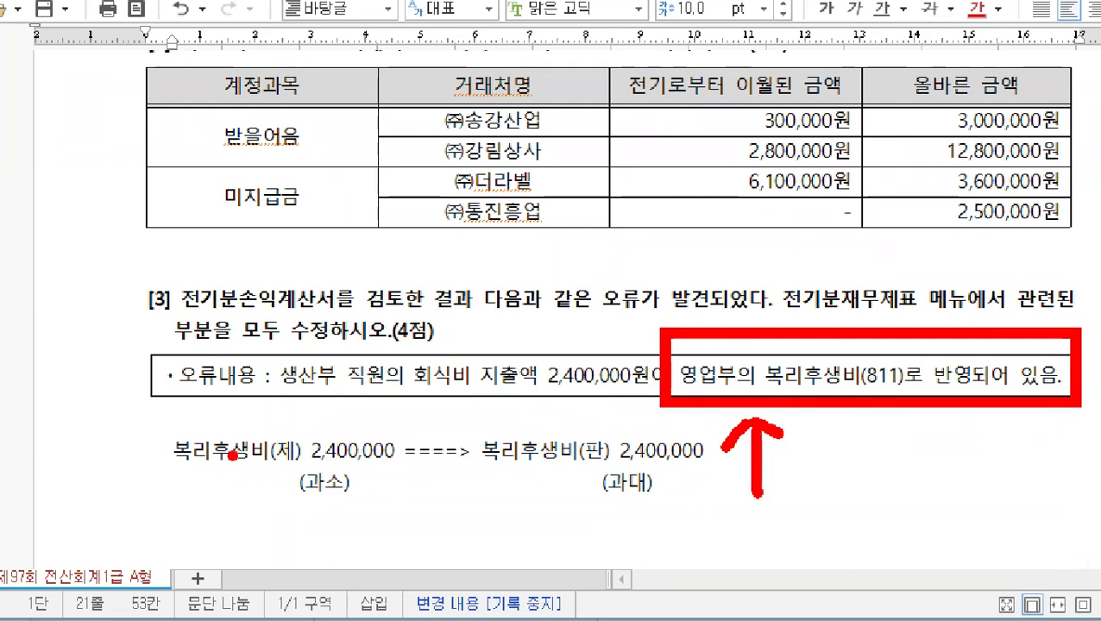
{"action": "left_click_drag", "start_coordinate": [142, 414], "coordinate": [107, 508]}
{"action": "mouse_move", "coordinate": [87, 470]}
{"action": "left_mouse_down"}
{"action": "mouse_move", "coordinate": [103, 509]}
{"action": "mouse_move", "coordinate": [164, 499]}
{"action": "left_mouse_up"}
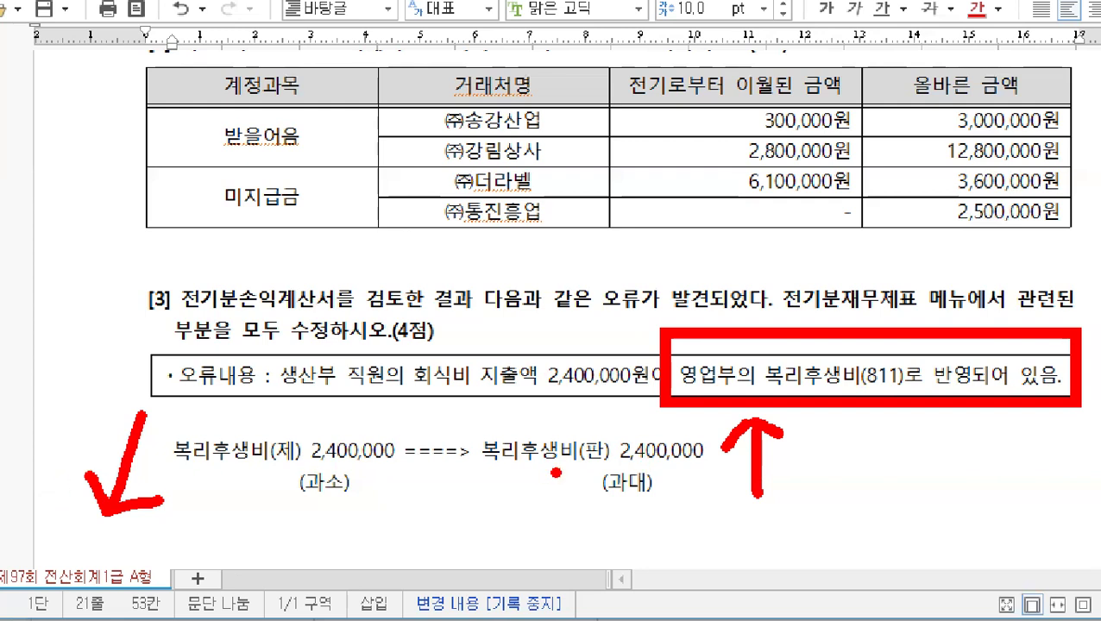
{"action": "key", "text": "Escape"}
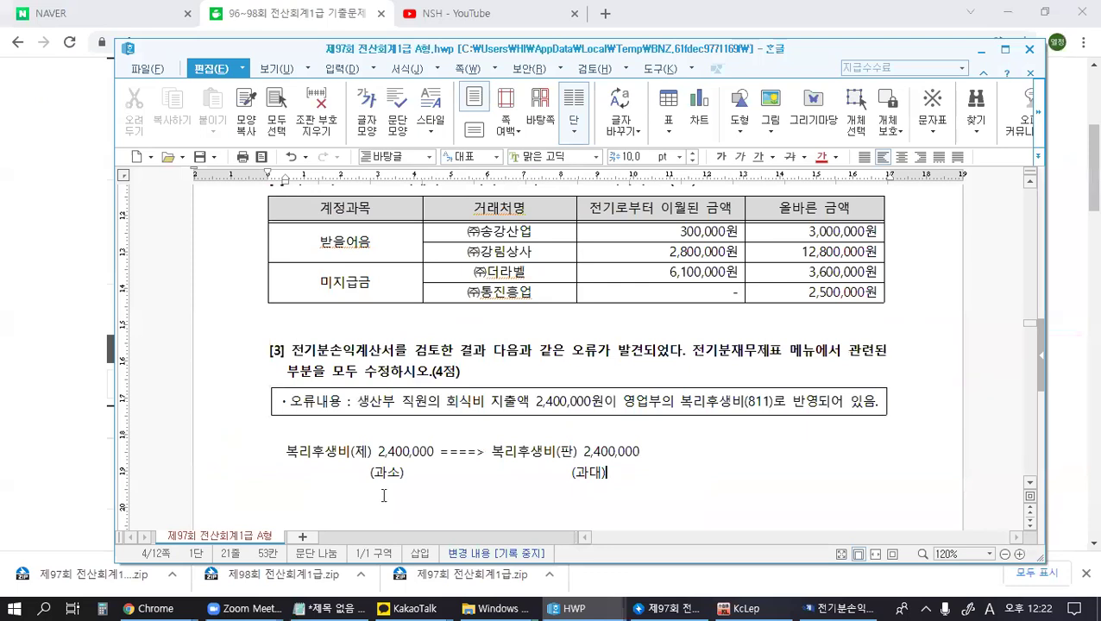
Step: Switch to 전기분손익계산서, select the 0811 복리후생비 amount and calculate 9,800,000 − 2,400,000 in the calculator
{"action": "left_click", "coordinate": [824, 601]}
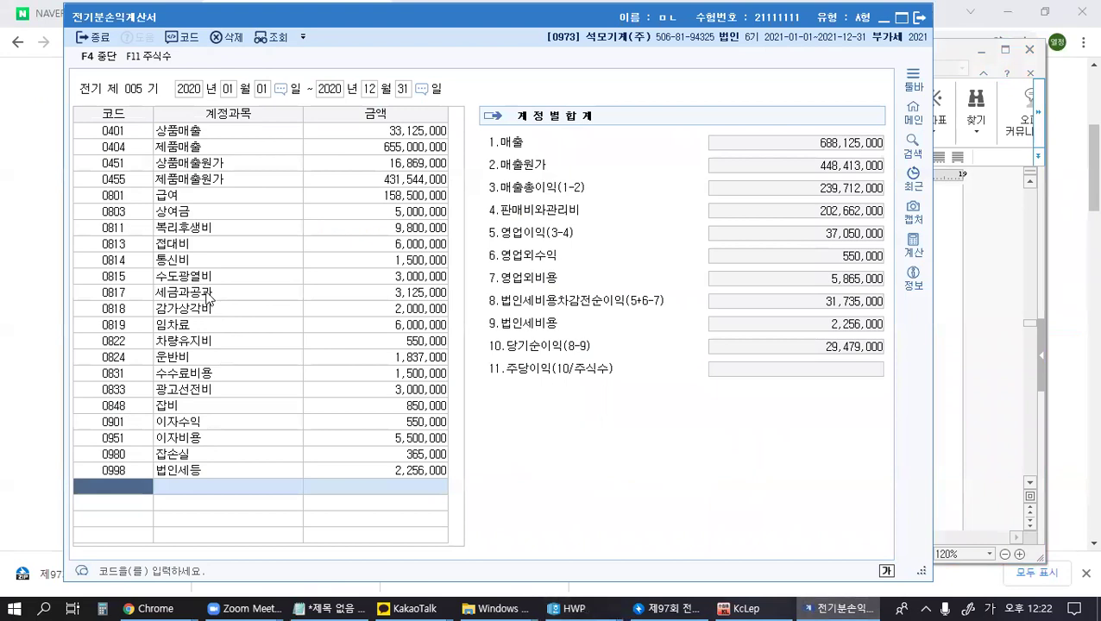
{"action": "left_click", "coordinate": [217, 229]}
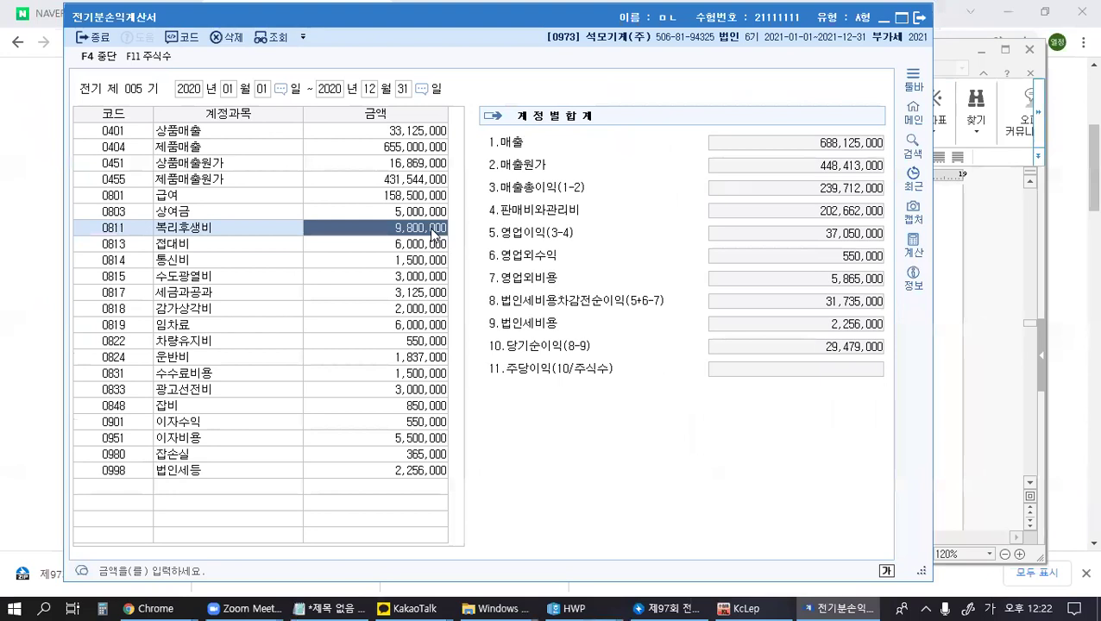
{"action": "left_click", "coordinate": [104, 606]}
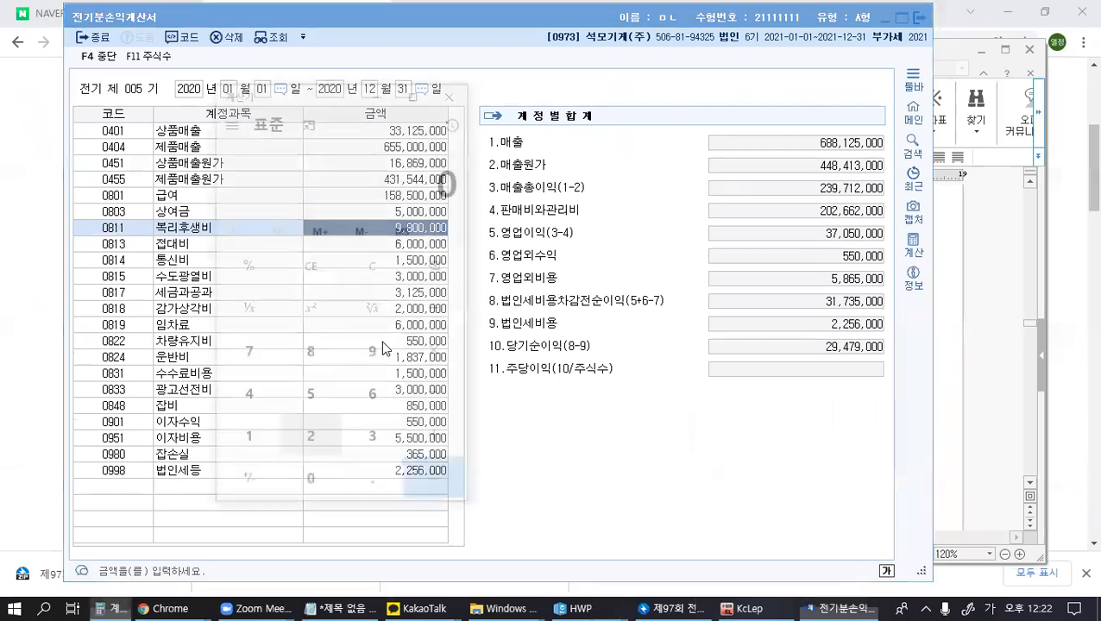
{"action": "left_click_drag", "start_coordinate": [330, 103], "coordinate": [704, 109]}
{"action": "type", "text": "9800000"}
{"action": "key", "text": "minus"}
{"action": "type", "text": "2400000"}
{"action": "key", "text": "Return"}
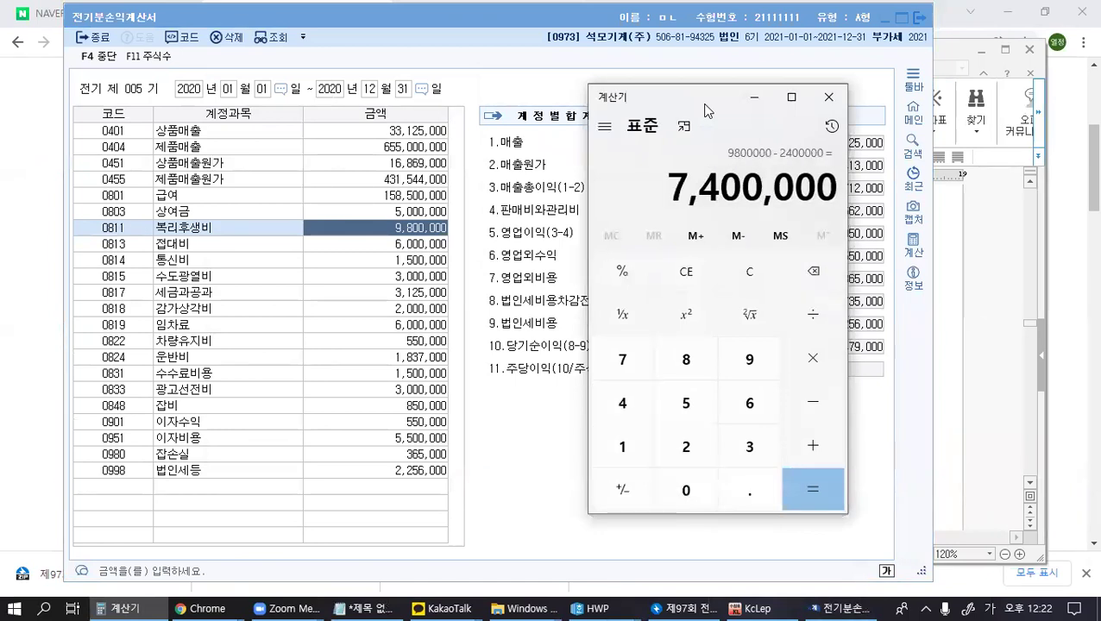
Step: Set the 0811 복리후생비 amount in 전기분손익계산서 to 7,400,000
{"action": "left_click", "coordinate": [430, 228]}
{"action": "type", "text": "7"}
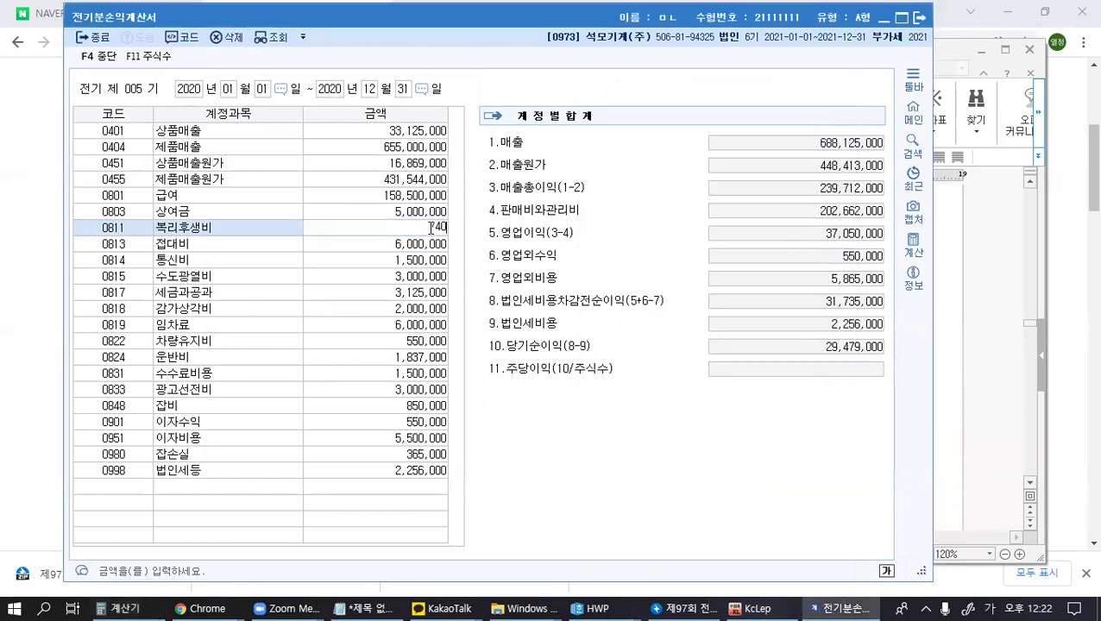
{"action": "key", "text": "Return"}
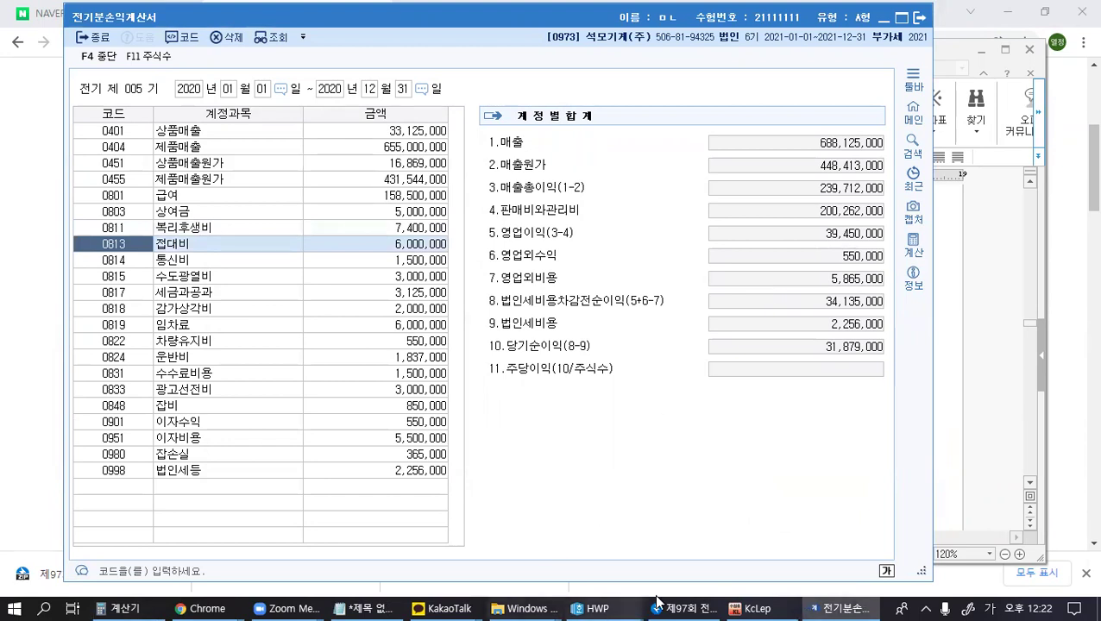
Step: Open 전기분원가명세서 from the KcLep main window and select the 0511 복리후생비 amount
{"action": "left_click", "coordinate": [747, 608]}
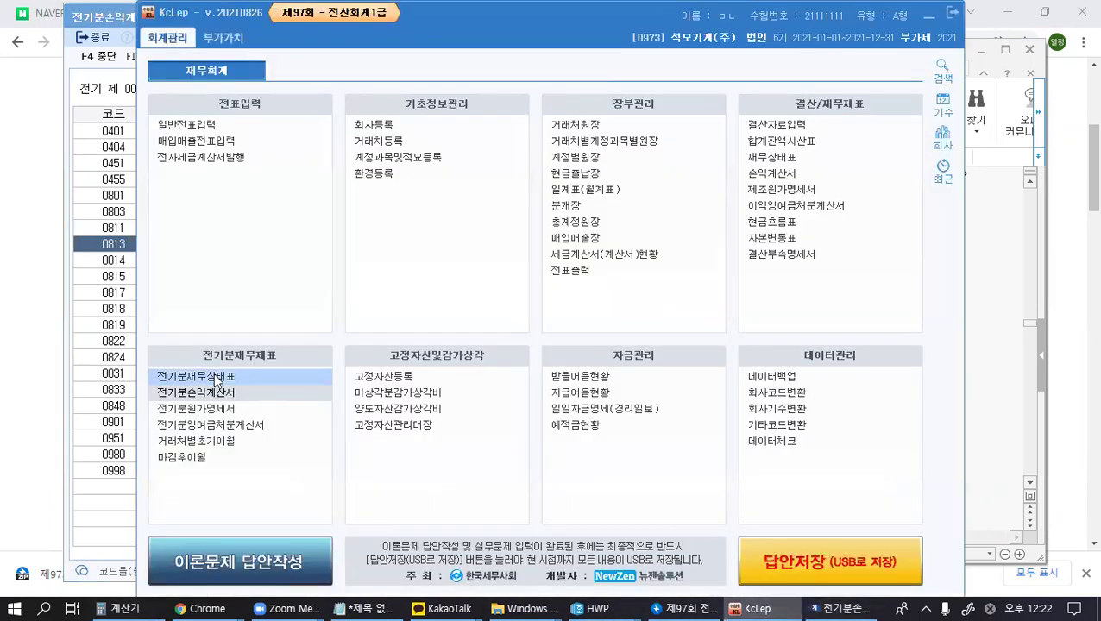
{"action": "left_click", "coordinate": [211, 409]}
{"action": "left_click", "coordinate": [207, 412]}
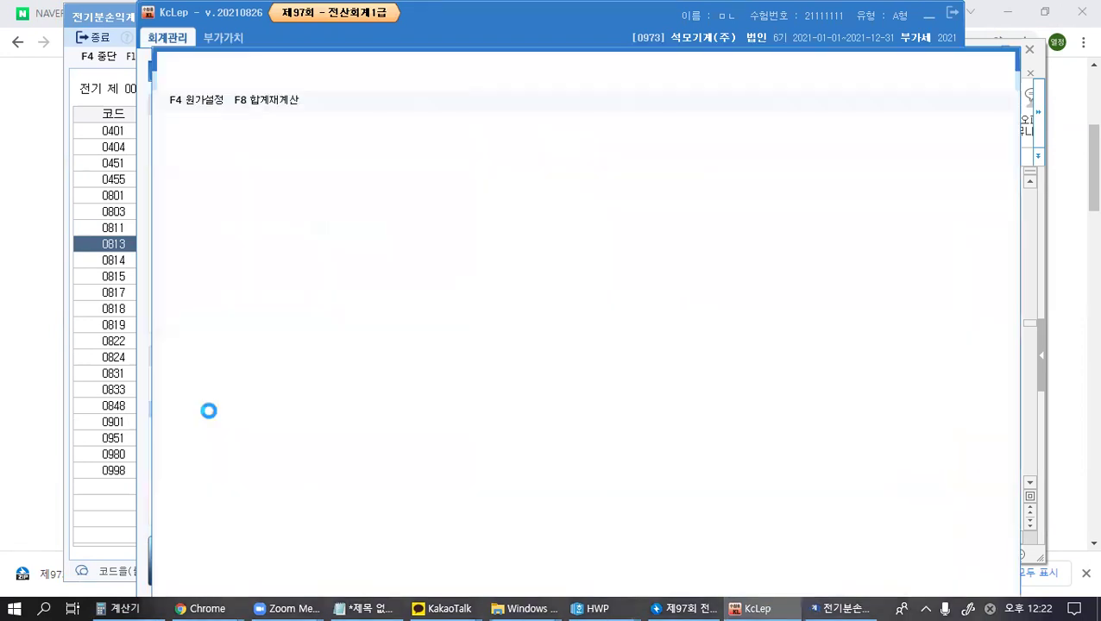
{"action": "left_click", "coordinate": [289, 198]}
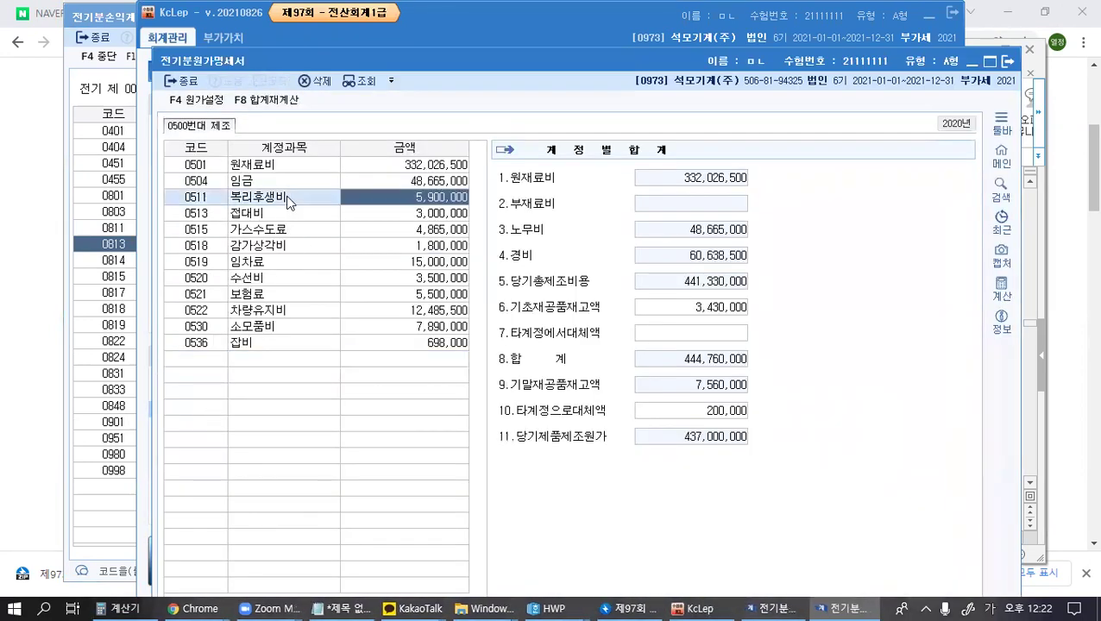
{"action": "left_click", "coordinate": [426, 204]}
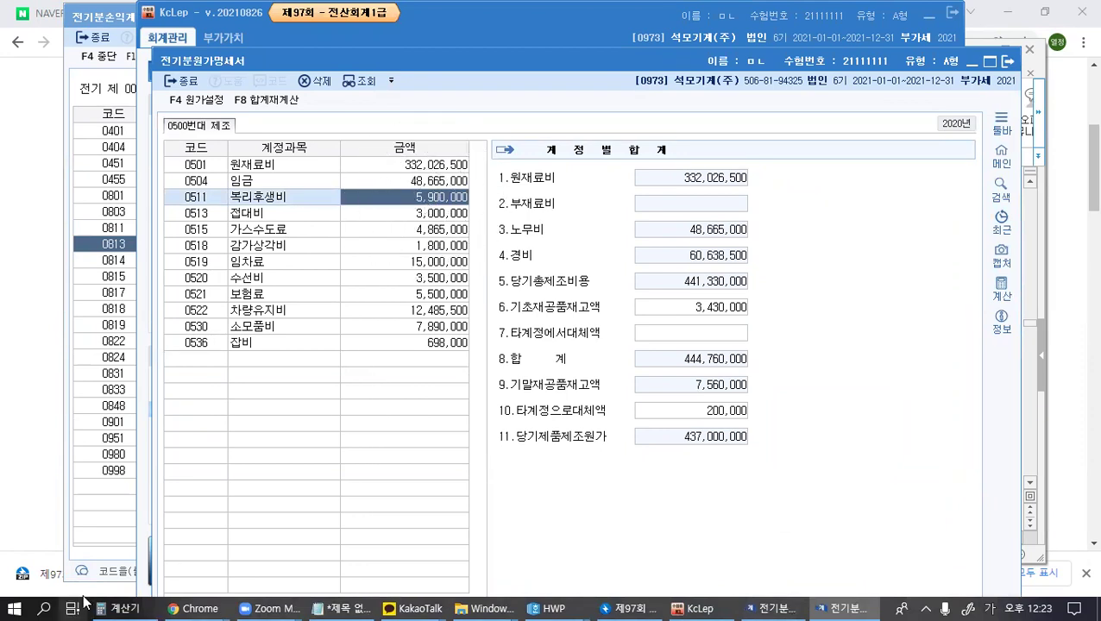
Step: Calculate 5,900,000 + 2,400,000 in the calculator for the corrected manufacturing 복리후생비
{"action": "left_click", "coordinate": [110, 604]}
{"action": "left_click", "coordinate": [690, 278]}
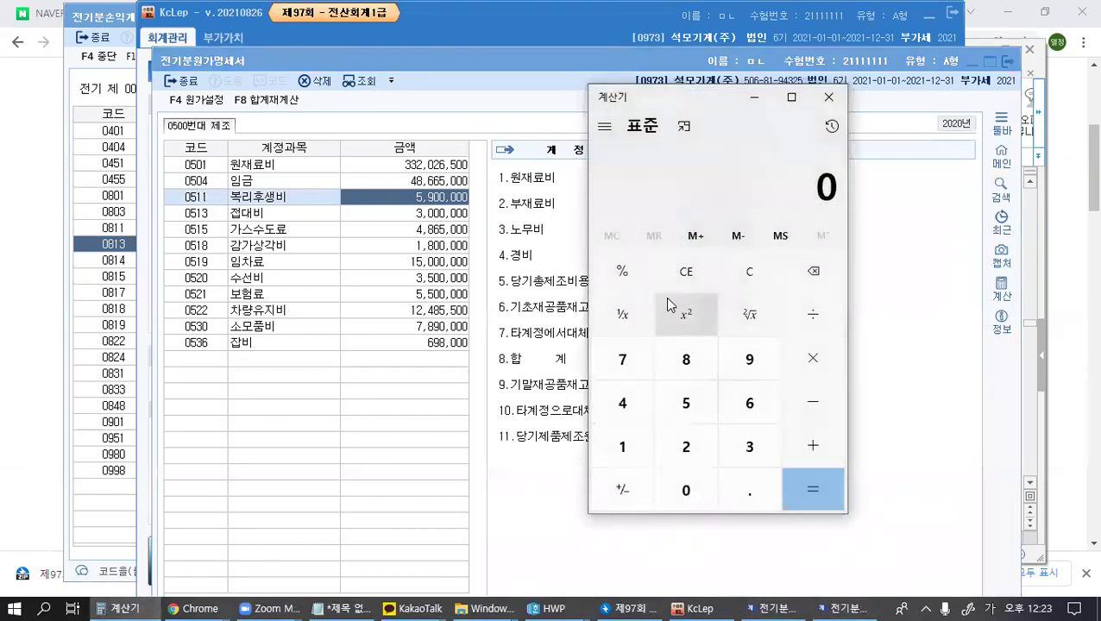
{"action": "type", "text": "5900000"}
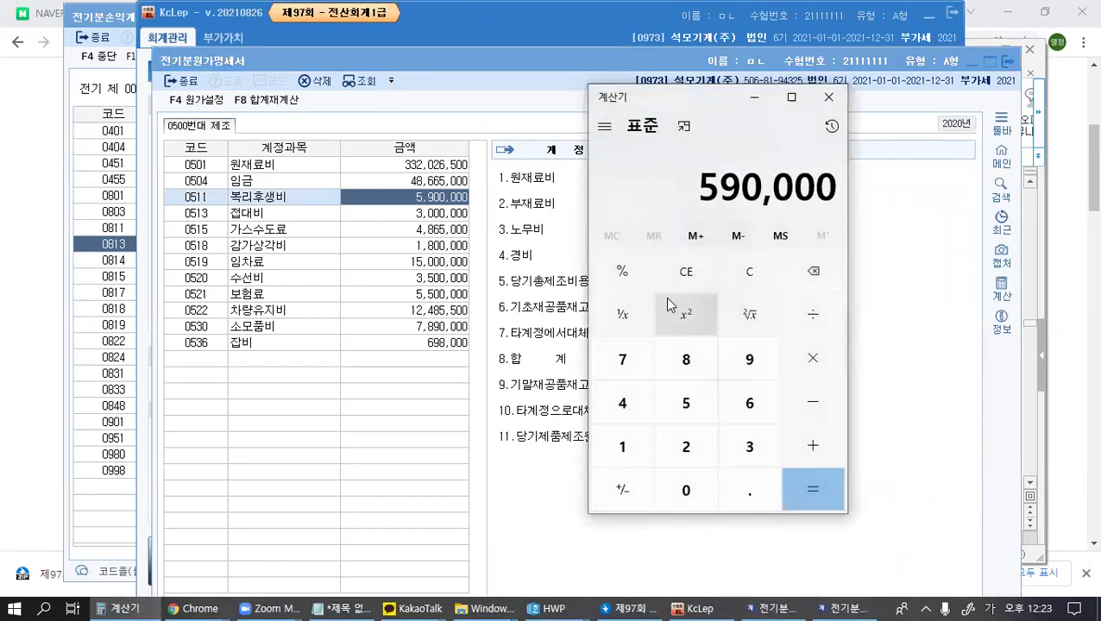
{"action": "type", "text": "+240000"}
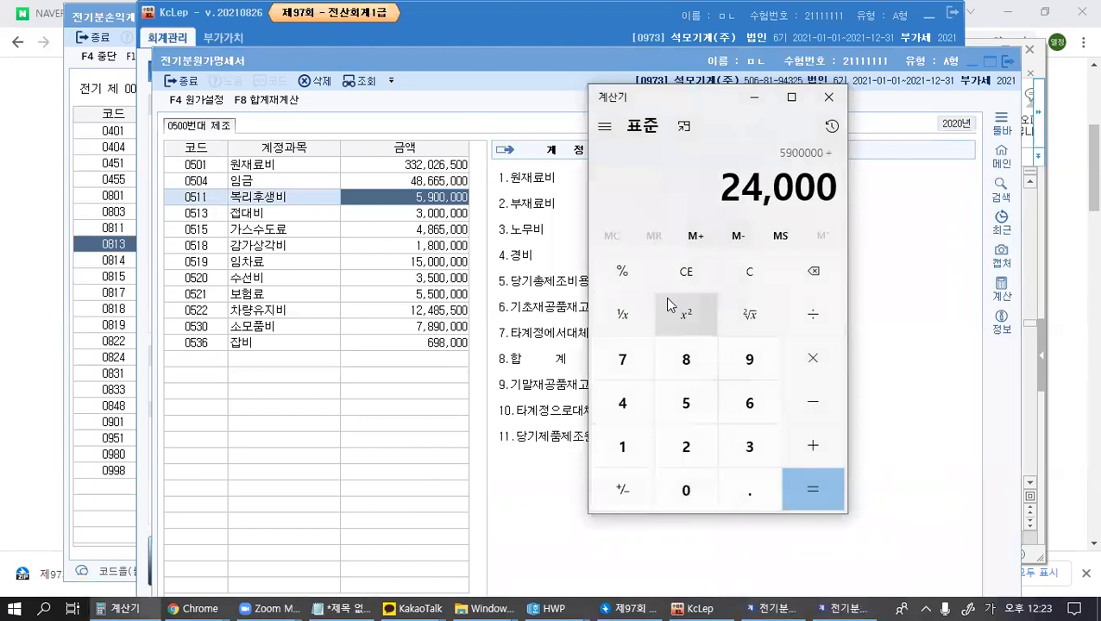
{"action": "type", "text": "0"}
{"action": "key", "text": "Return"}
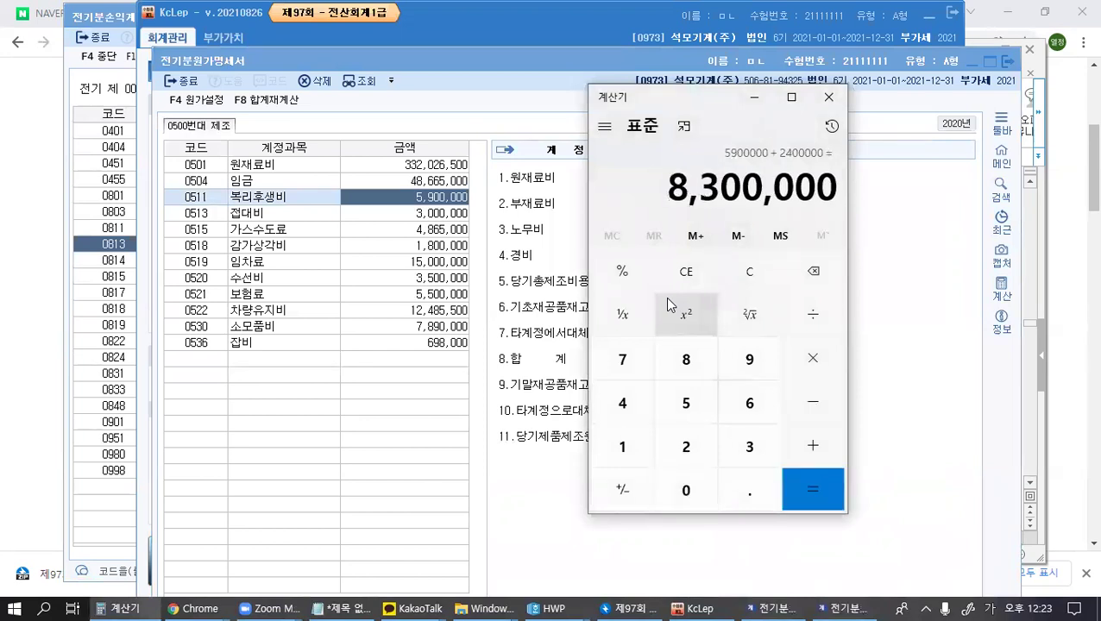
Step: Set the 0511 복리후생비 amount to 8,300,000 and circle the 당기제품제조원가 total, clearing the marking
{"action": "left_click", "coordinate": [422, 205]}
{"action": "type", "text": "8,300,00"}
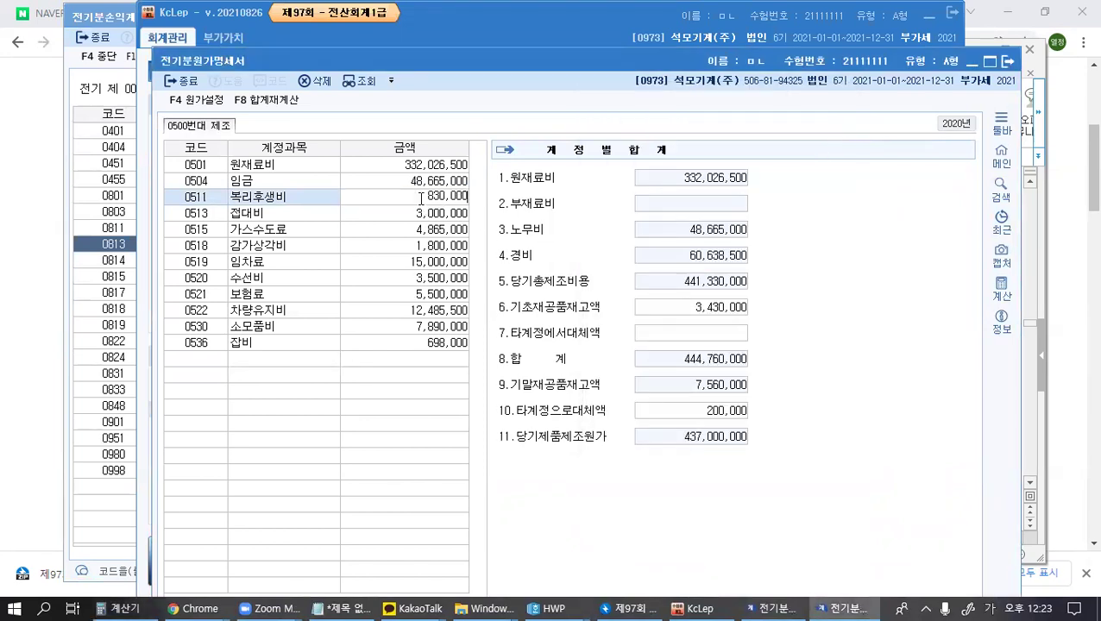
{"action": "type", "text": "0"}
{"action": "key", "text": "Return"}
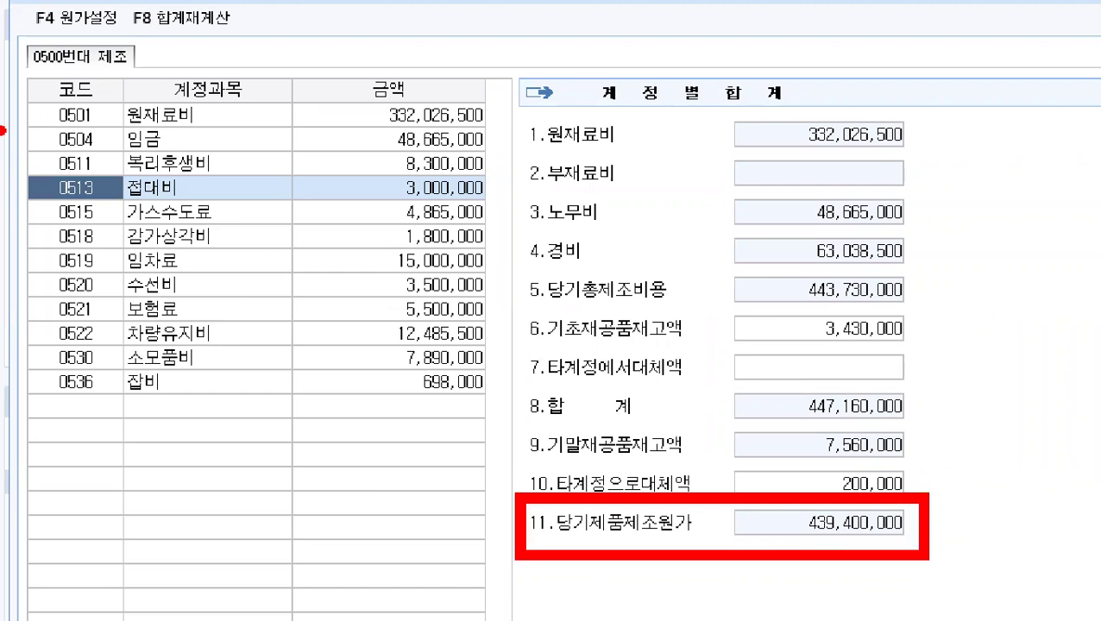
{"action": "mouse_move", "coordinate": [831, 559]}
{"action": "left_mouse_down"}
{"action": "mouse_move", "coordinate": [891, 480]}
{"action": "mouse_move", "coordinate": [837, 561]}
{"action": "left_mouse_up"}
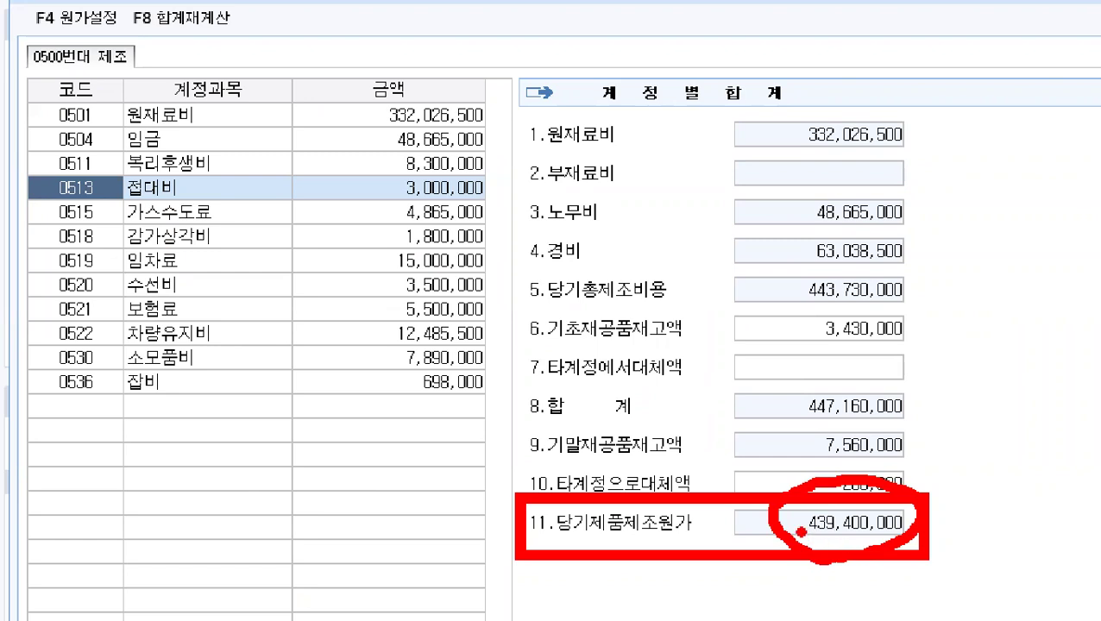
{"action": "key", "text": "Escape"}
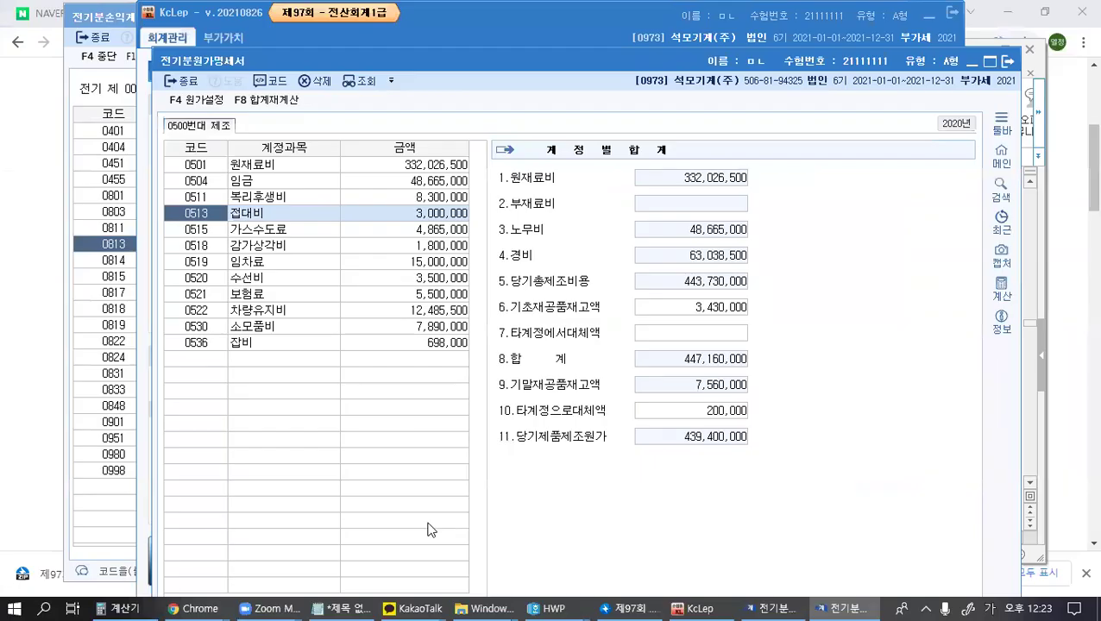
Step: Open the 매출원가 breakdown of 0455 제품매출원가 in 전기분손익계산서 and mark its 당기제품제조원가 line
{"action": "left_click", "coordinate": [751, 601]}
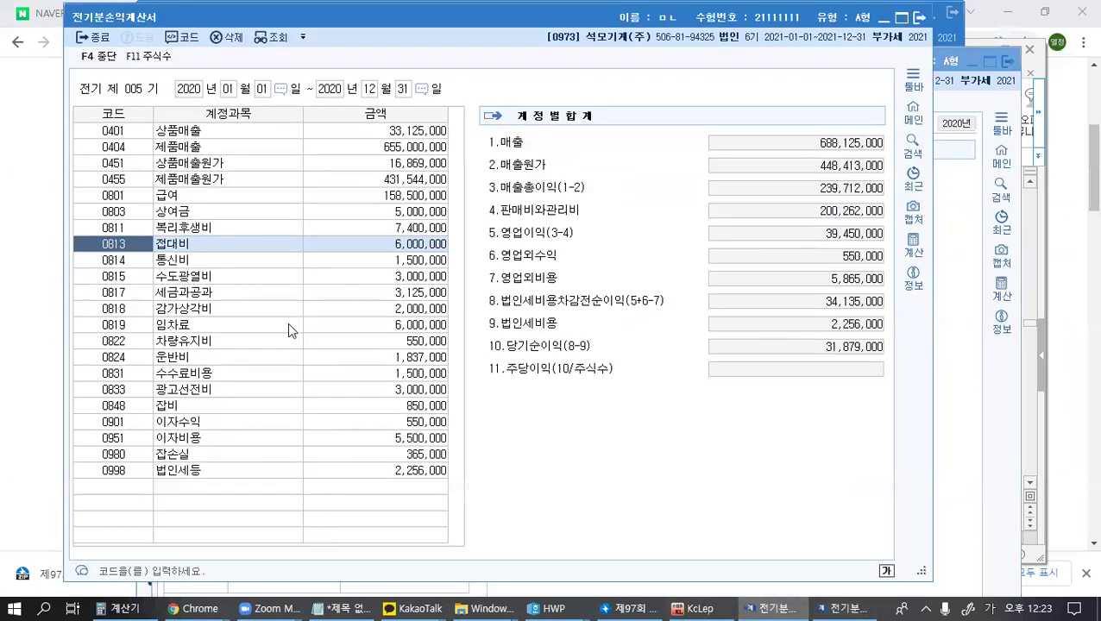
{"action": "left_click", "coordinate": [117, 180]}
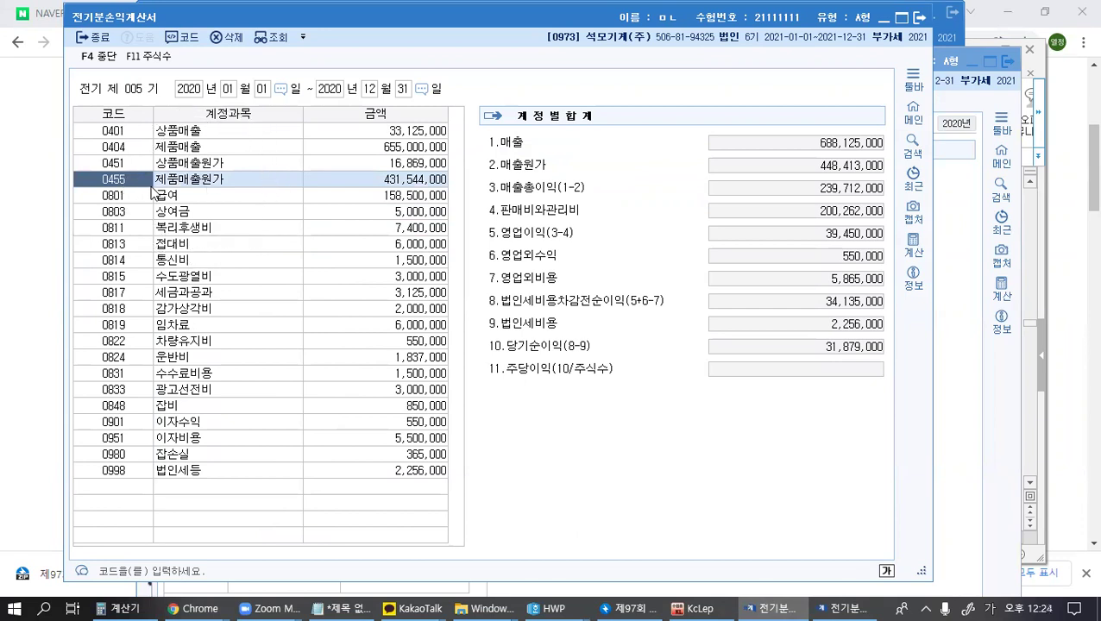
{"action": "key", "text": "Return"}
{"action": "key", "text": "Return"}
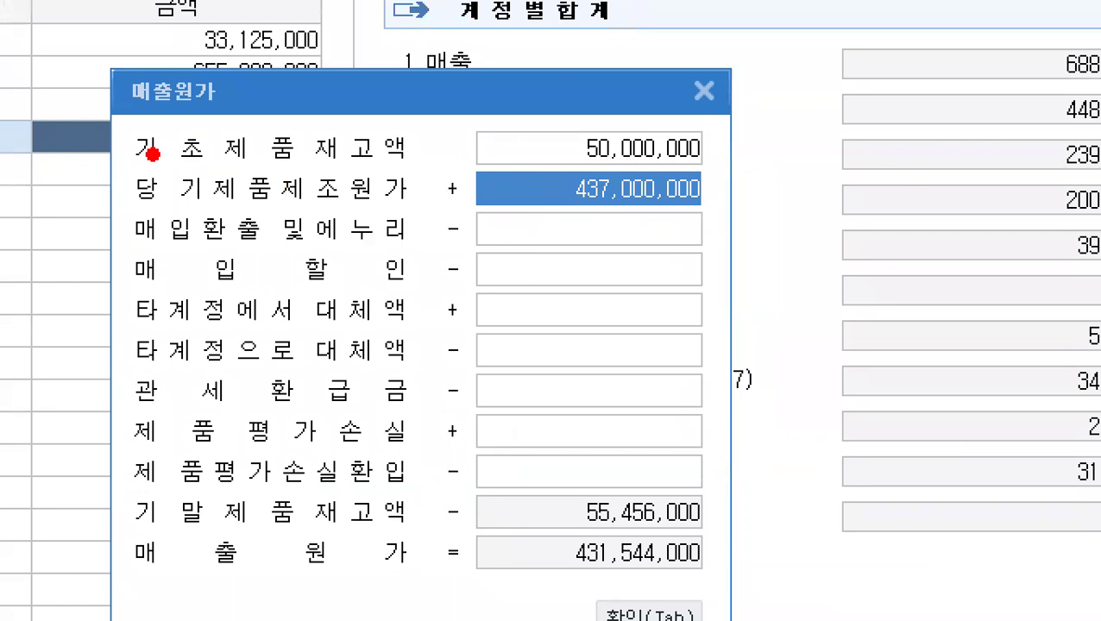
{"action": "mouse_move", "coordinate": [215, 157]}
{"action": "left_mouse_down"}
{"action": "mouse_move", "coordinate": [509, 223]}
{"action": "mouse_move", "coordinate": [729, 227]}
{"action": "left_mouse_up"}
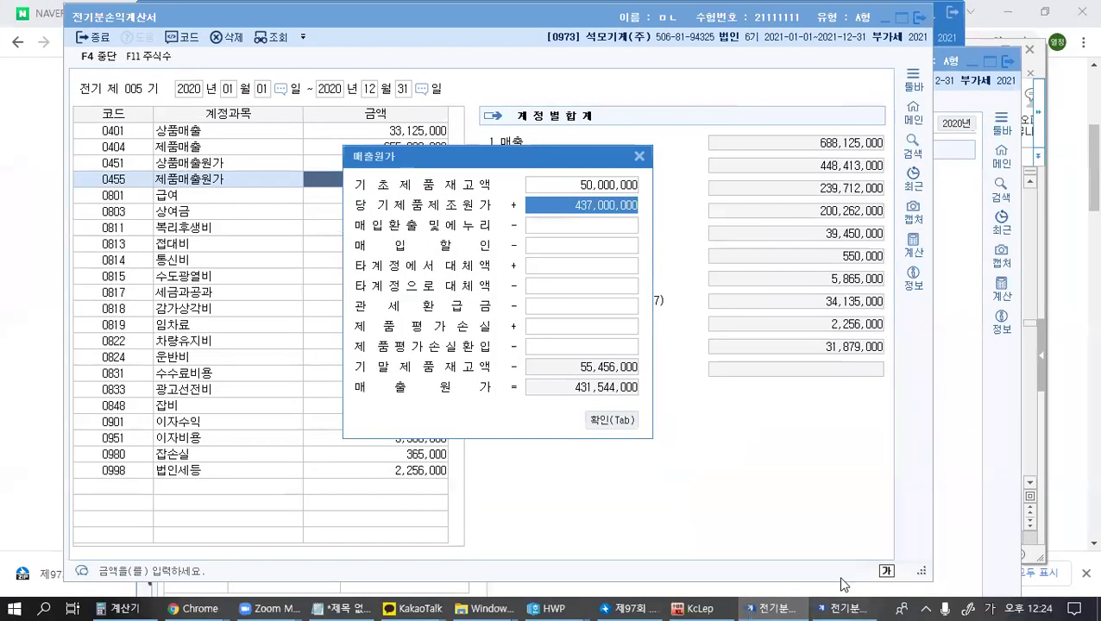
Step: Check the 당기제품제조원가 total in 전기분원가명세서 and return to the 매출원가 breakdown in 전기분손익계산서
{"action": "left_click", "coordinate": [844, 606]}
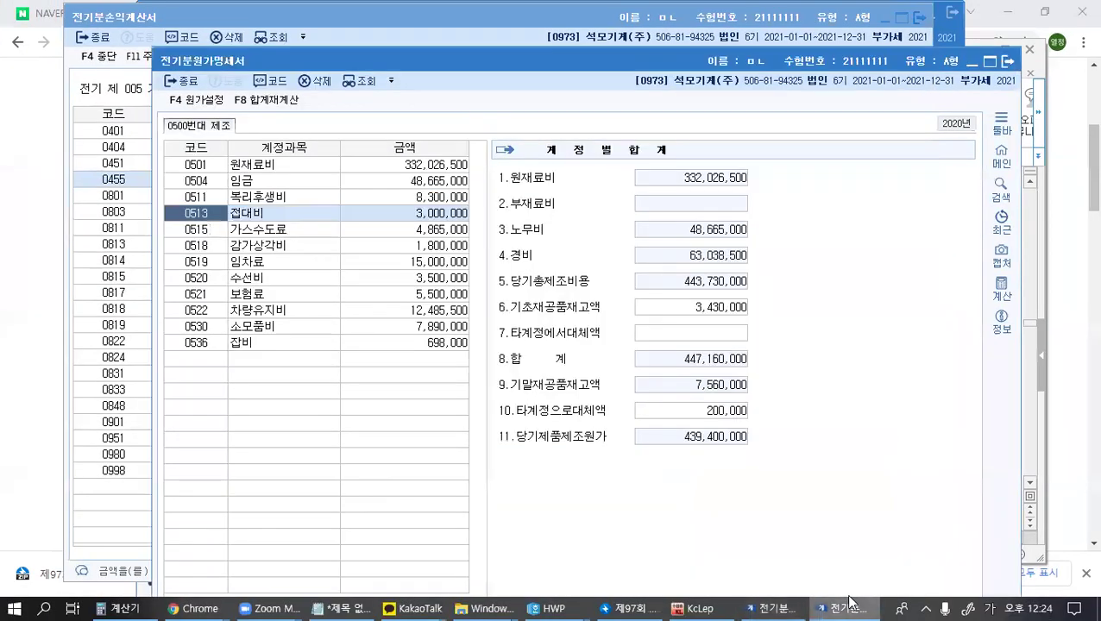
{"action": "left_click", "coordinate": [707, 443]}
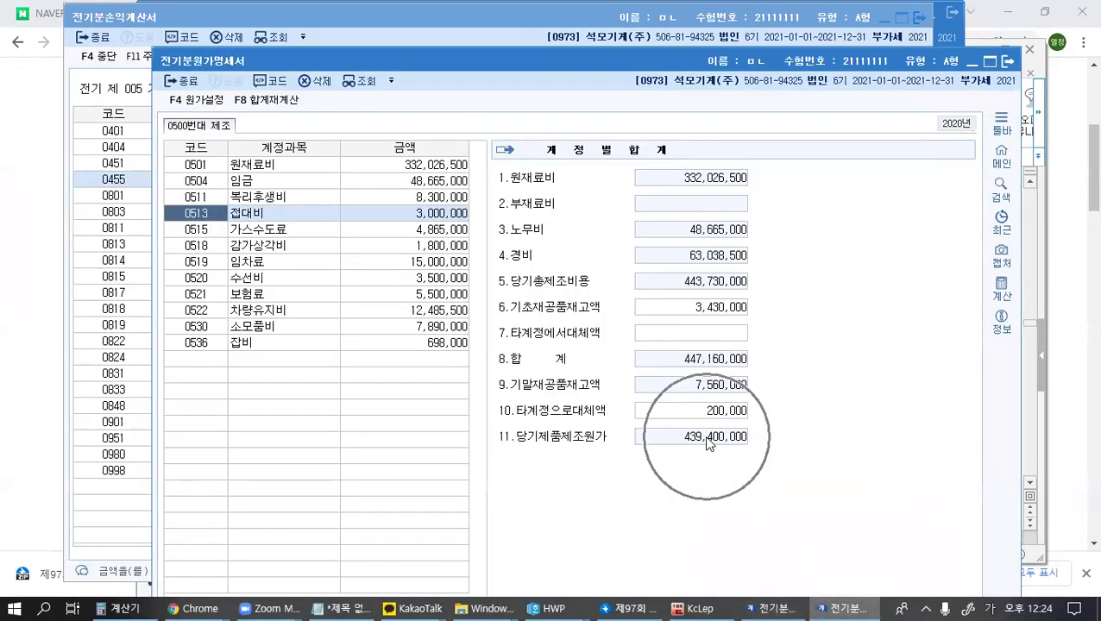
{"action": "left_click", "coordinate": [791, 602]}
{"action": "left_click", "coordinate": [781, 606]}
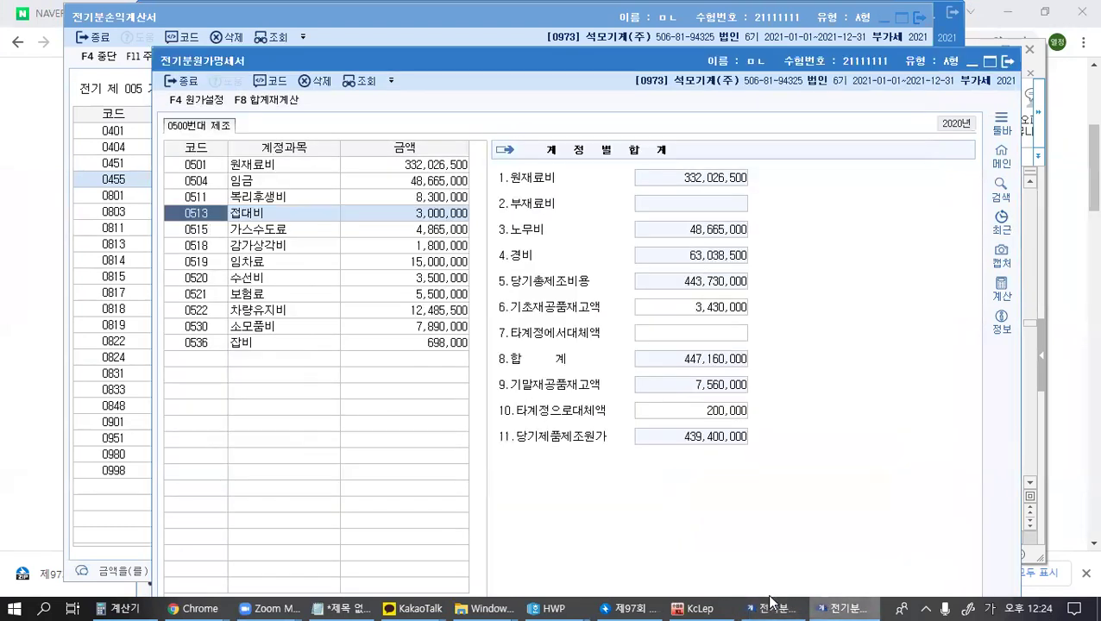
{"action": "mouse_move", "coordinate": [759, 589]}
{"action": "left_click", "coordinate": [669, 435]}
{"action": "left_click", "coordinate": [750, 608]}
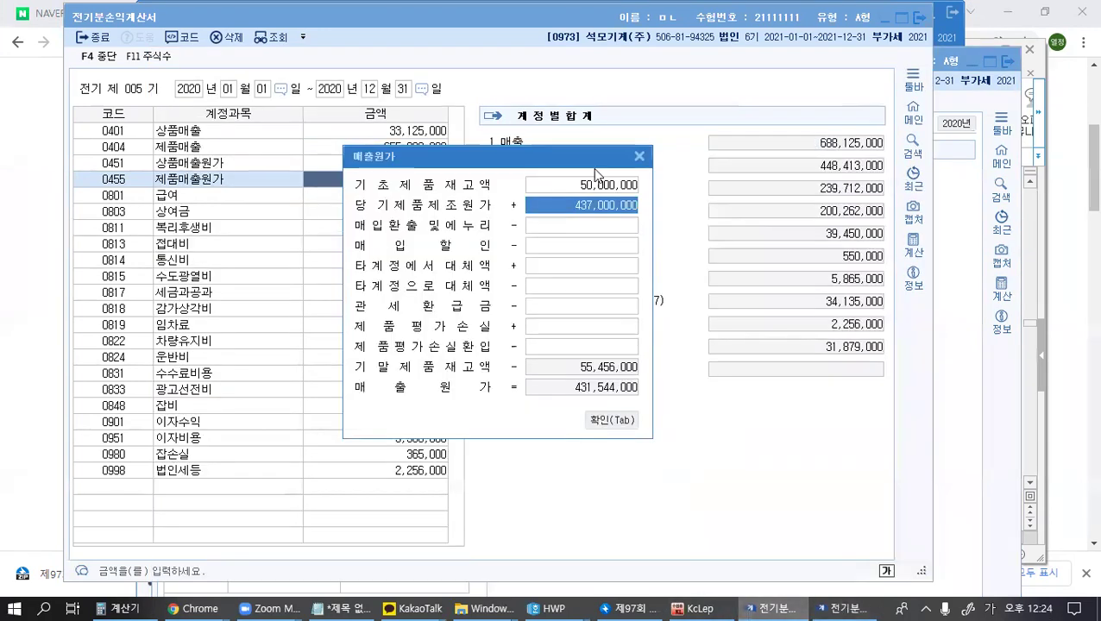
Step: Set 당기제품제조원가 in the 매출원가 breakdown to 439,400,000
{"action": "type", "text": "43"}
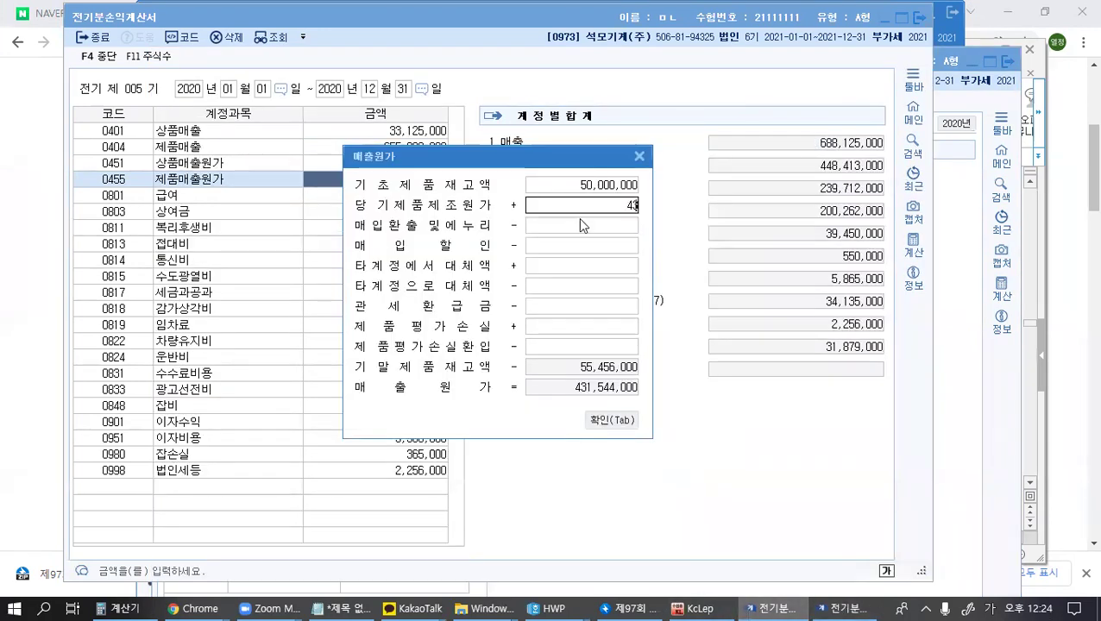
{"action": "type", "text": "9,400,000"}
{"action": "key", "text": "Return"}
Step: Box and circle the 당기제품제조원가 total in 전기분원가명세서, clear the markings and return to 전기분손익계산서
{"action": "left_click", "coordinate": [841, 608]}
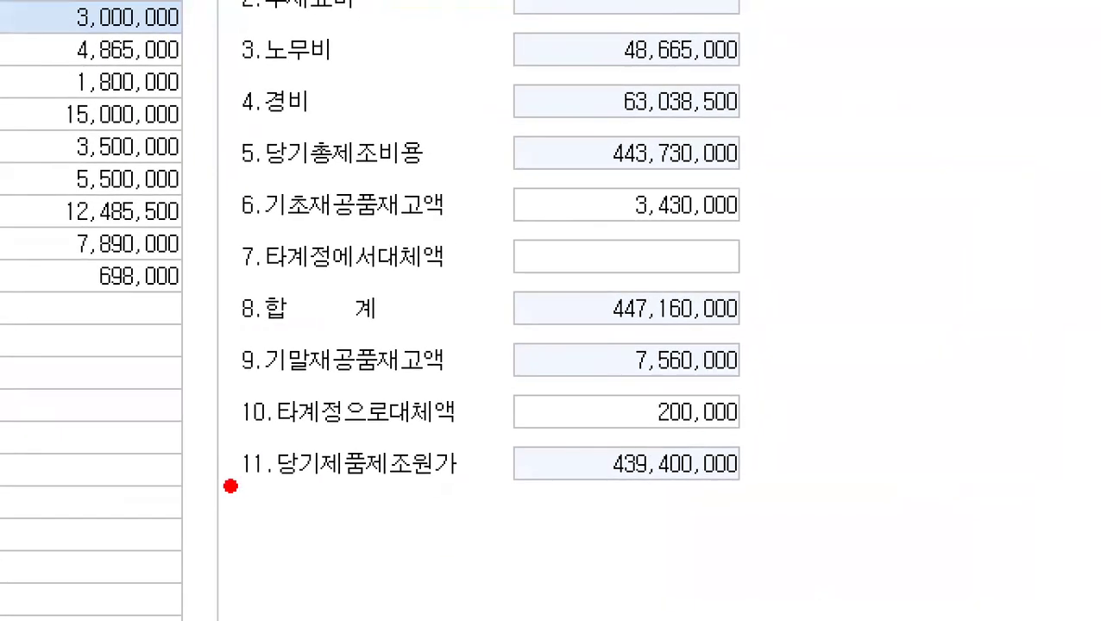
{"action": "left_click_drag", "start_coordinate": [221, 426], "coordinate": [769, 503]}
{"action": "mouse_move", "coordinate": [681, 505]}
{"action": "left_mouse_down"}
{"action": "mouse_move", "coordinate": [573, 509]}
{"action": "mouse_move", "coordinate": [712, 504]}
{"action": "left_mouse_up"}
{"action": "key", "text": "Escape"}
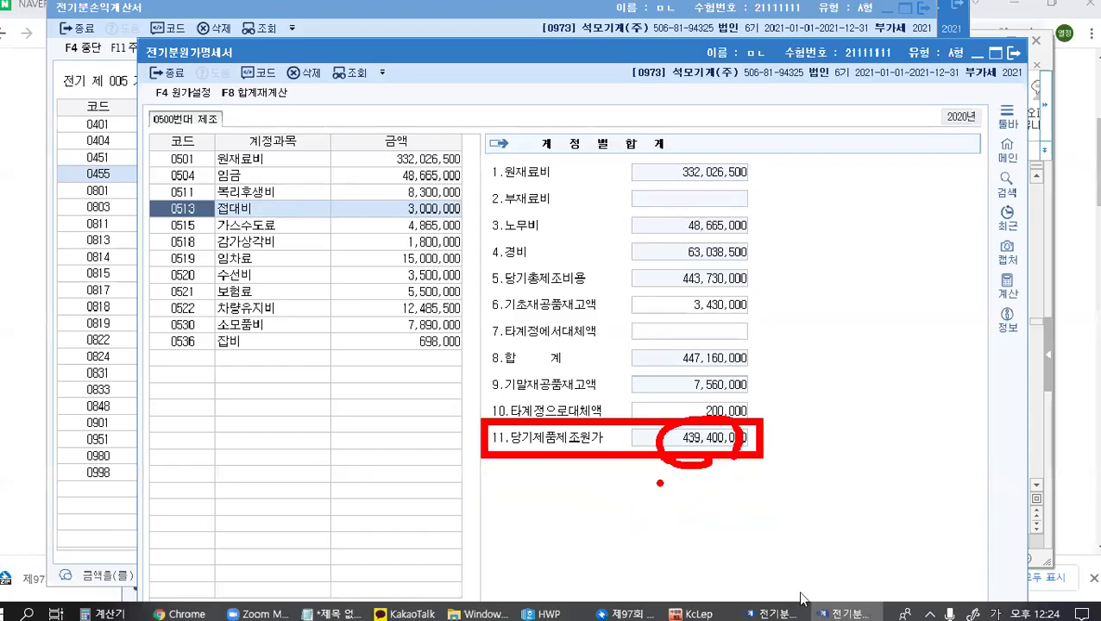
{"action": "left_click", "coordinate": [779, 603]}
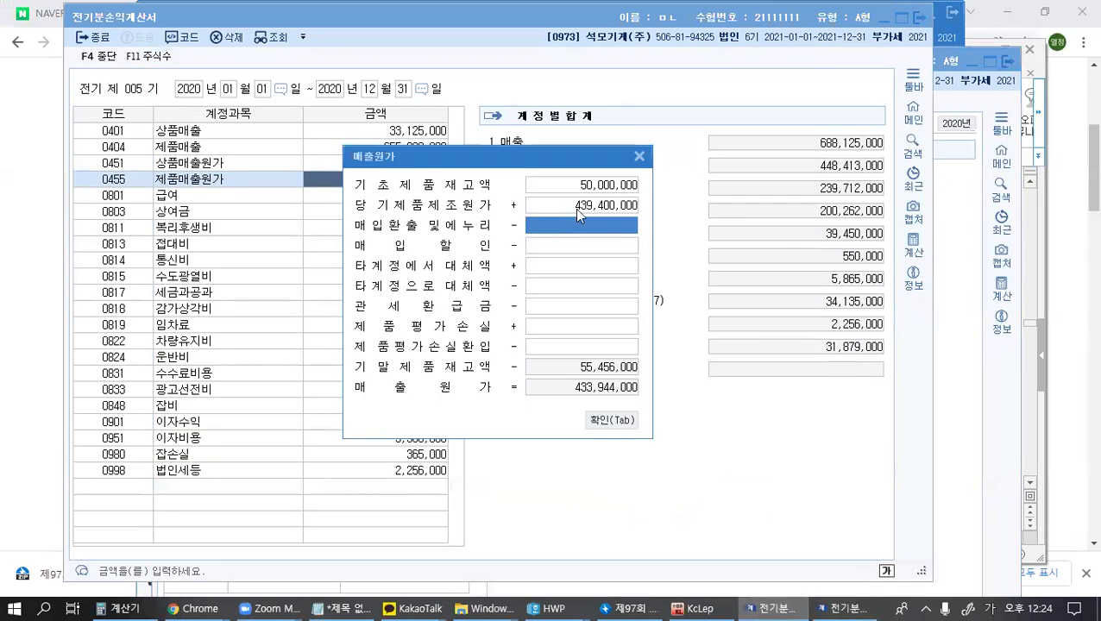
Step: Recheck the 당기제품제조원가 entry and confirm the 매출원가 breakdown for 제품매출원가
{"action": "left_click", "coordinate": [574, 207]}
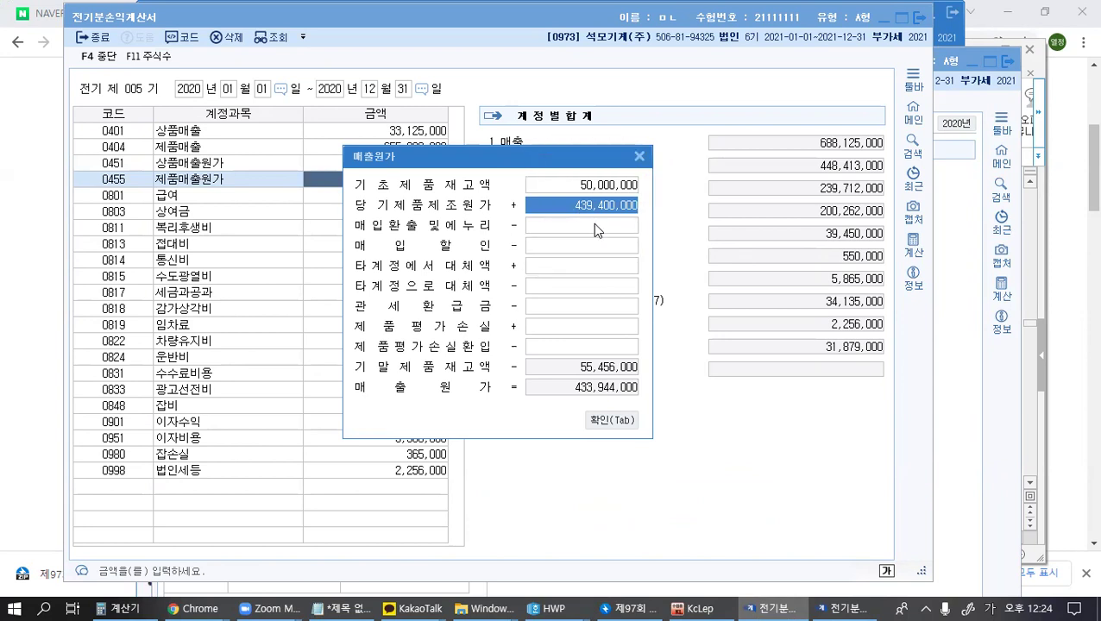
{"action": "left_click", "coordinate": [598, 420]}
{"action": "left_click", "coordinate": [281, 361]}
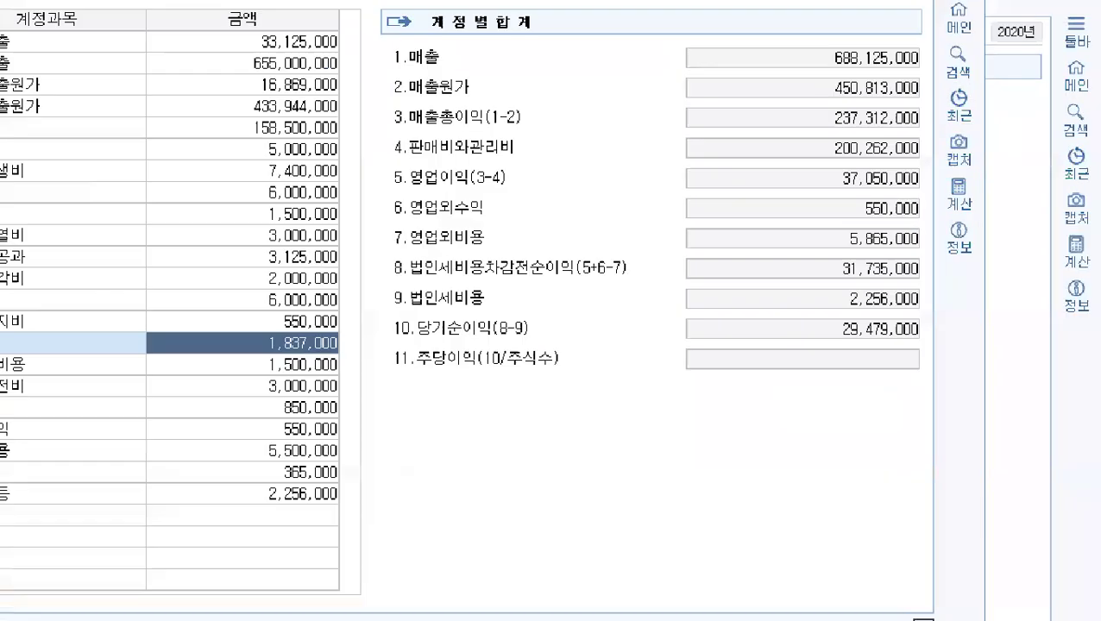
Step: Mark the 당기순이익 line in 전기분손익계산서 and open 전기분잉여금처분계산서 from the main window
{"action": "left_click_drag", "start_coordinate": [169, 276], "coordinate": [999, 362]}
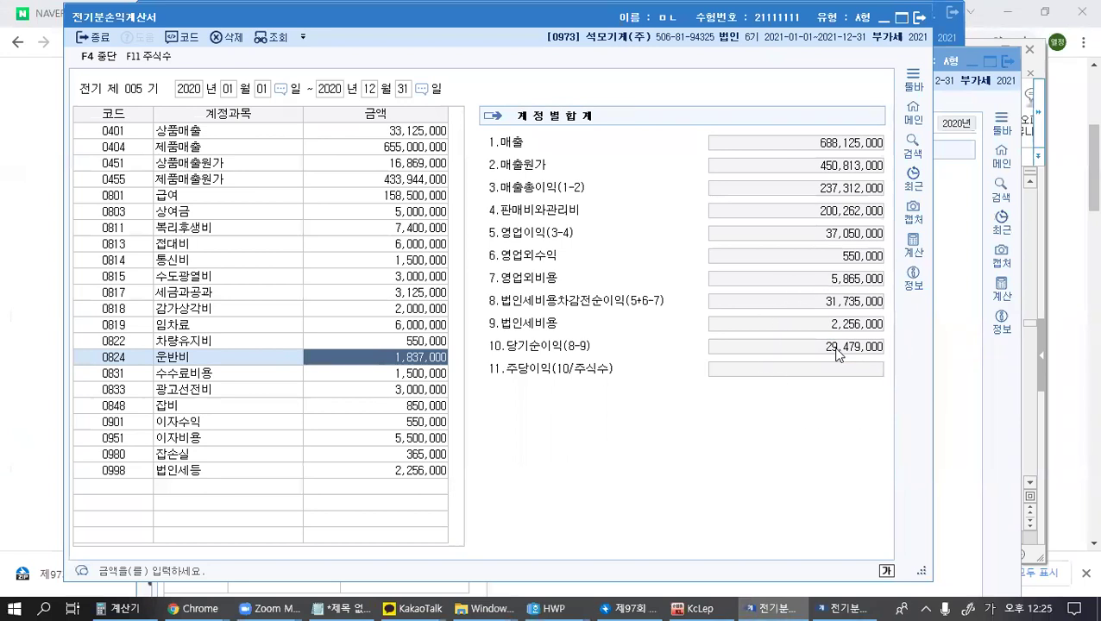
{"action": "left_click", "coordinate": [695, 608]}
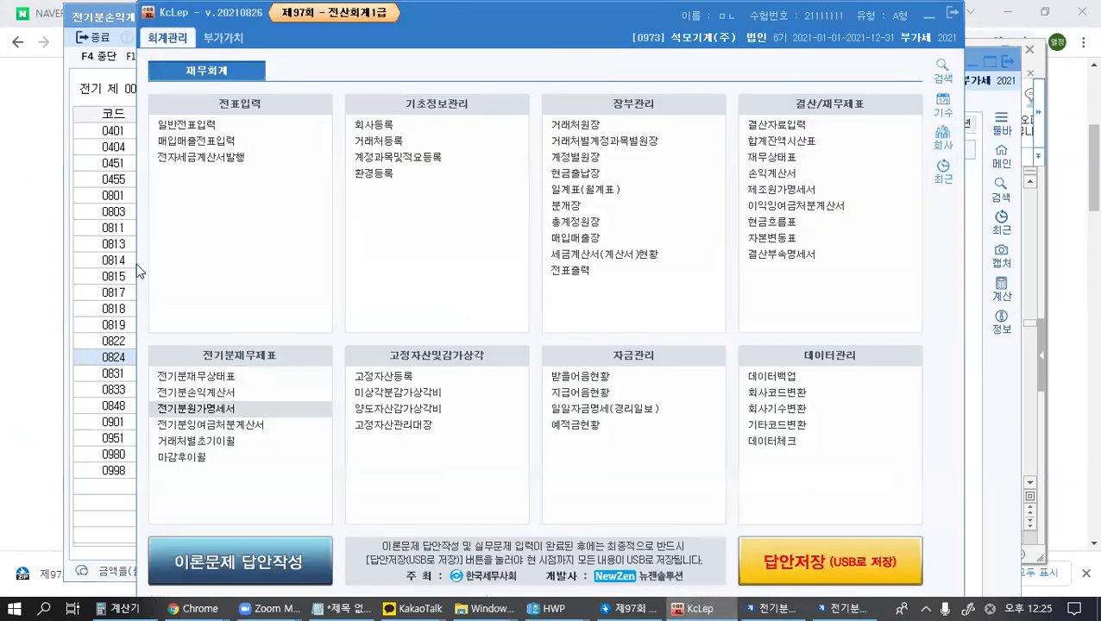
{"action": "left_click", "coordinate": [223, 424]}
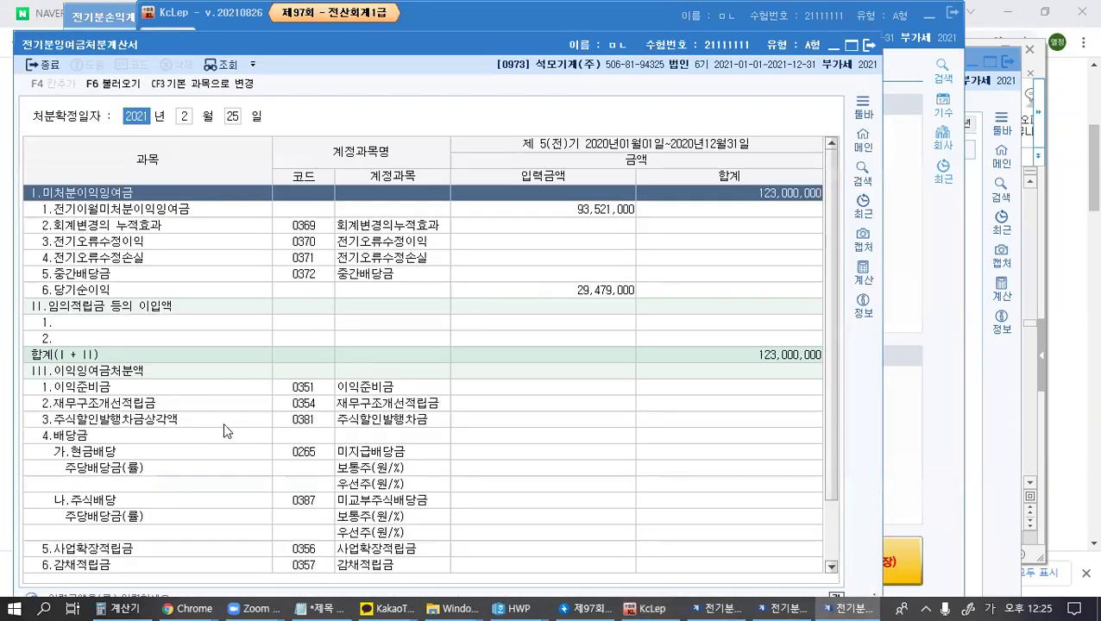
Step: Select the 당기순이익 amount in 전기분잉여금처분계산서, close 전기분원가명세서 and return to the main window
{"action": "key", "text": "Return"}
{"action": "key", "text": "Return"}
{"action": "key", "text": "Return"}
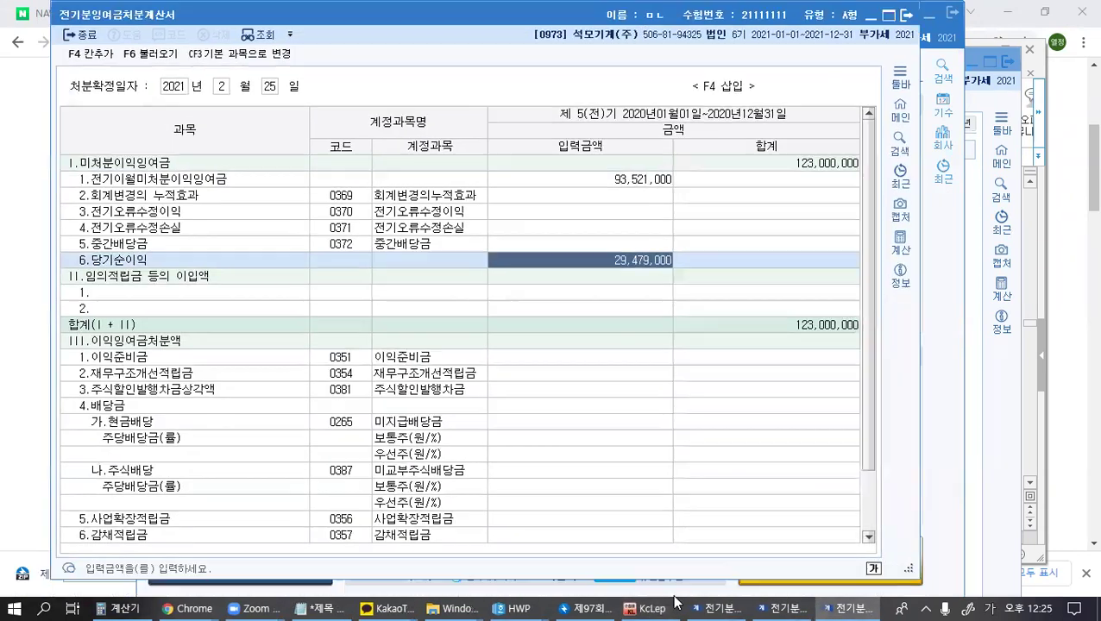
{"action": "left_click", "coordinate": [795, 606]}
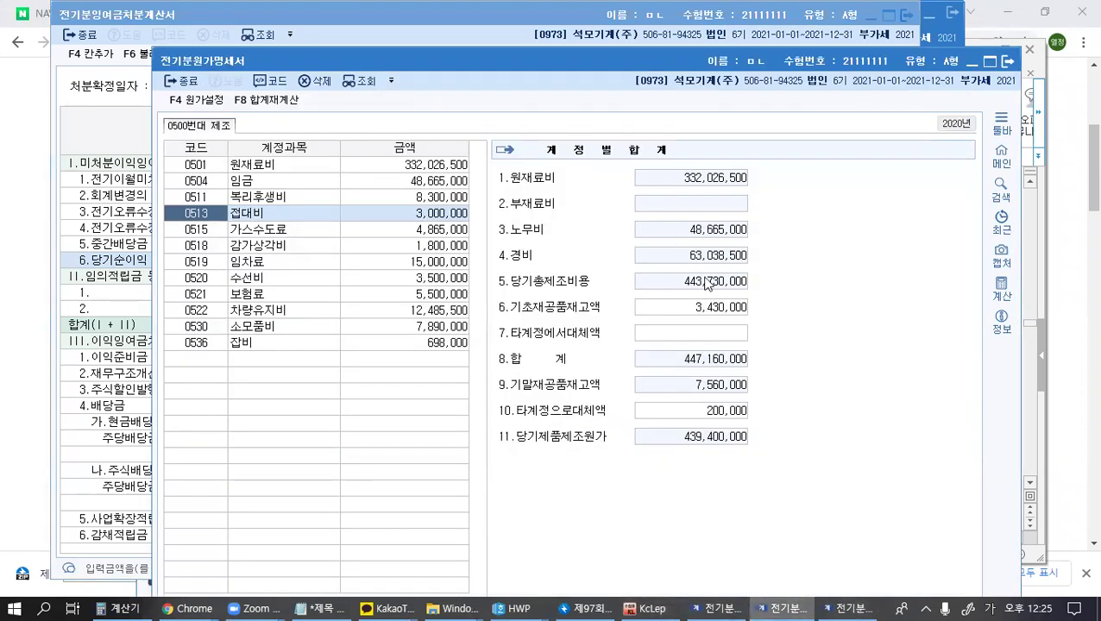
{"action": "left_click", "coordinate": [1006, 61]}
{"action": "left_click", "coordinate": [693, 608]}
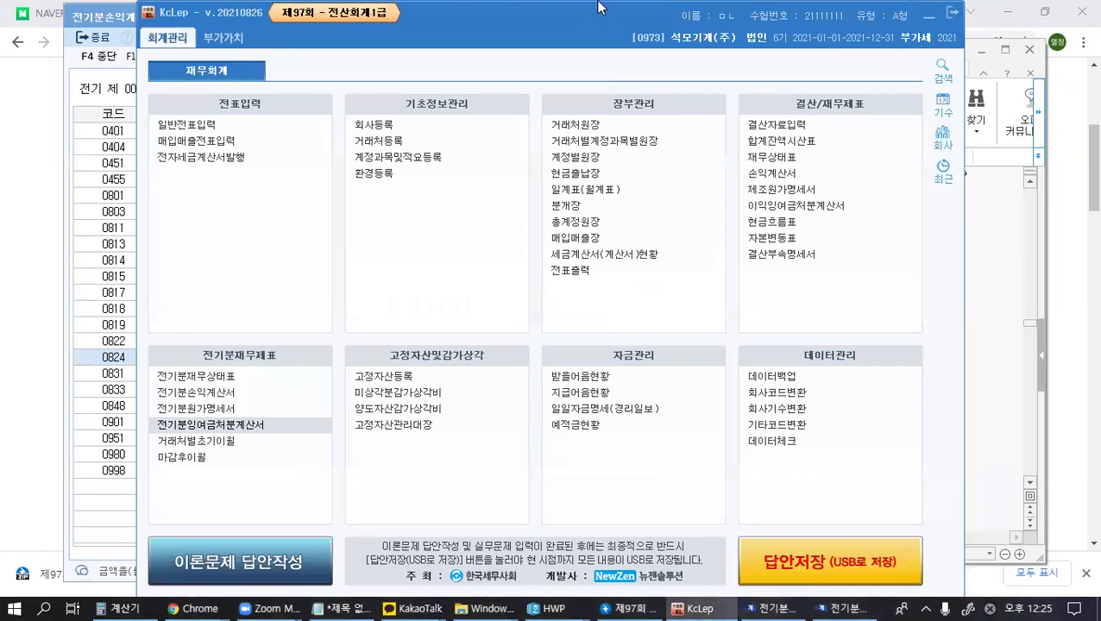
Step: Compare the 당기순이익 amount in 전기분손익계산서 with the one in 전기분잉여금처분계산서, placing the two windows so both amounts show
{"action": "left_click", "coordinate": [208, 394]}
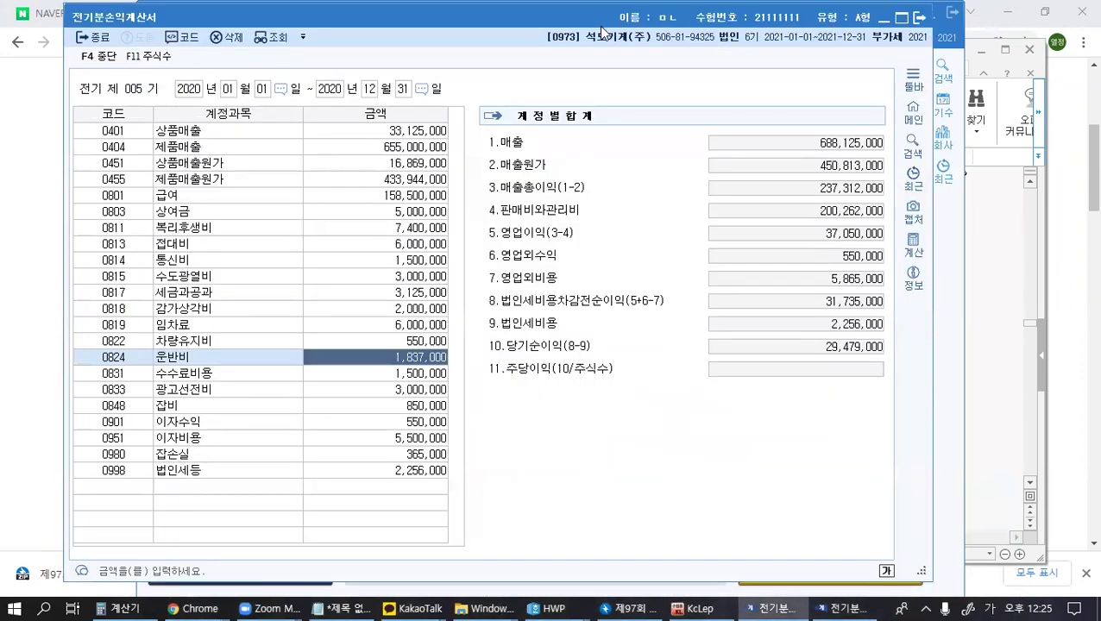
{"action": "left_click_drag", "start_coordinate": [599, 26], "coordinate": [559, 40]}
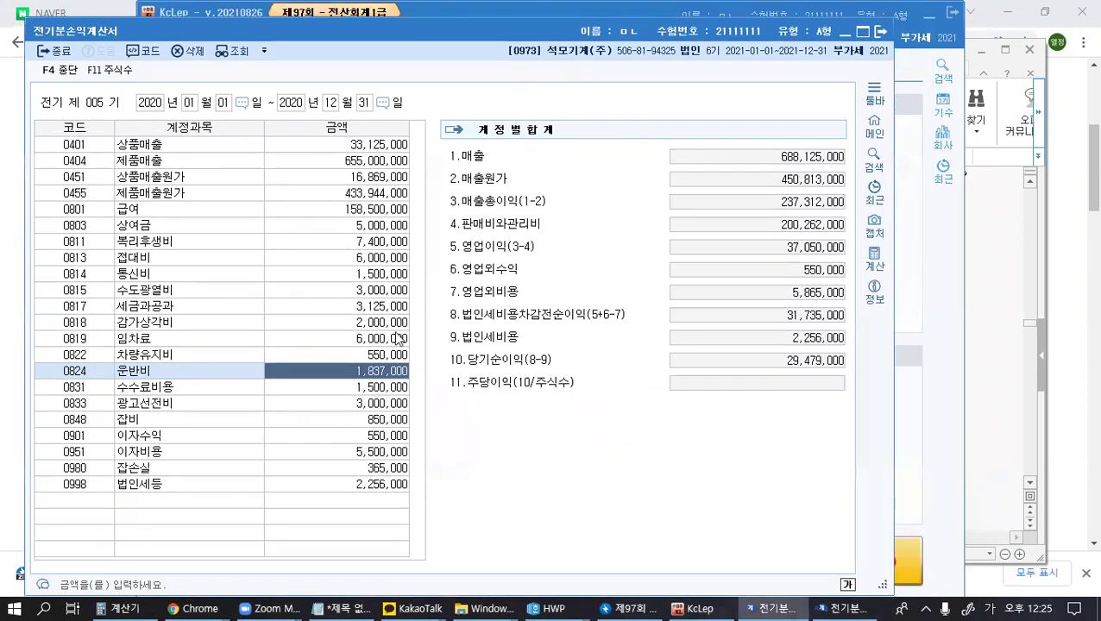
{"action": "left_click", "coordinate": [774, 420]}
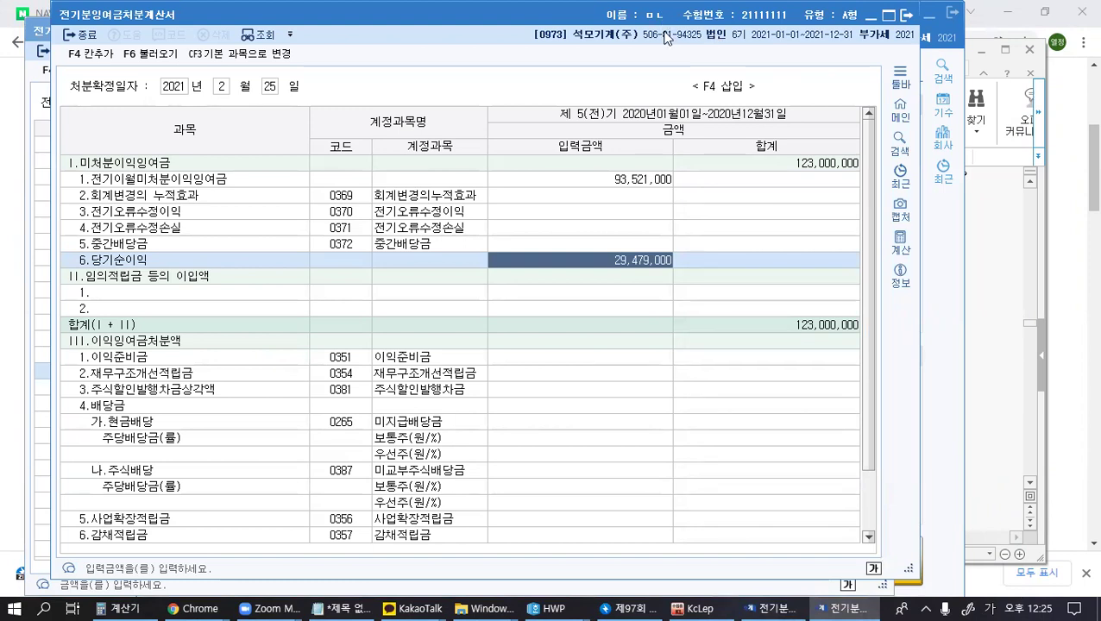
{"action": "left_click_drag", "start_coordinate": [665, 38], "coordinate": [489, 49]}
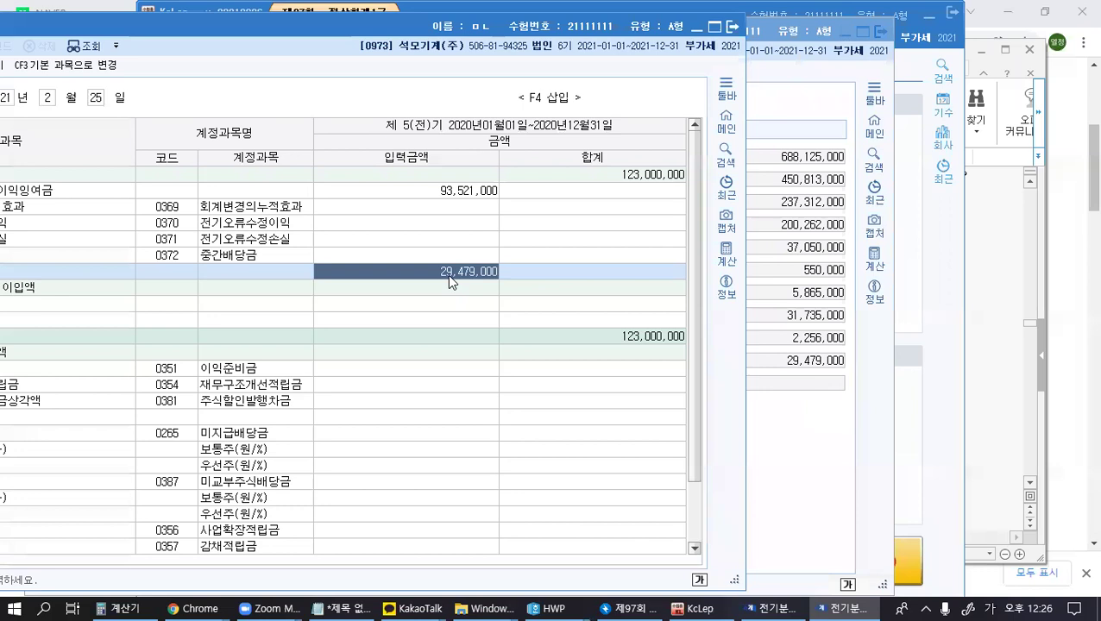
{"action": "left_click", "coordinate": [786, 362]}
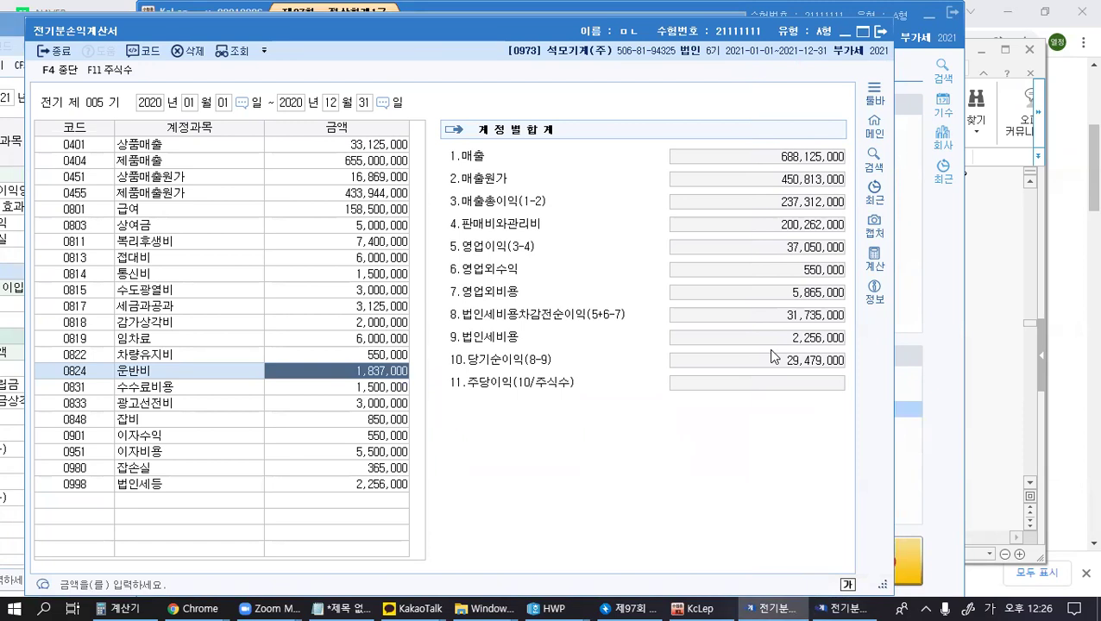
{"action": "left_click", "coordinate": [841, 608]}
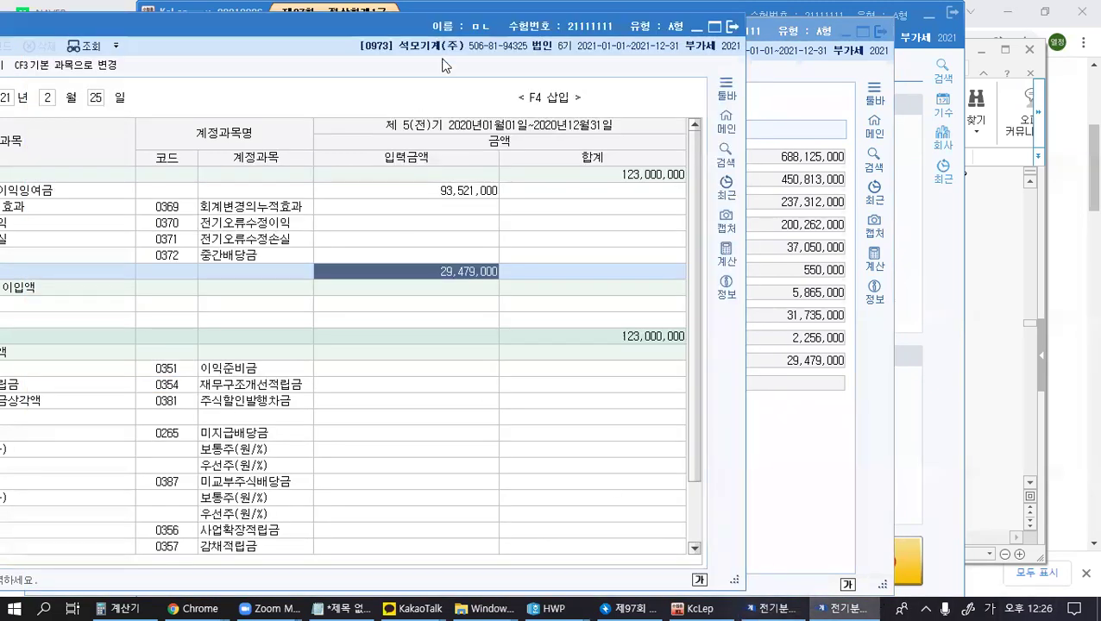
{"action": "left_click_drag", "start_coordinate": [445, 65], "coordinate": [481, 59]}
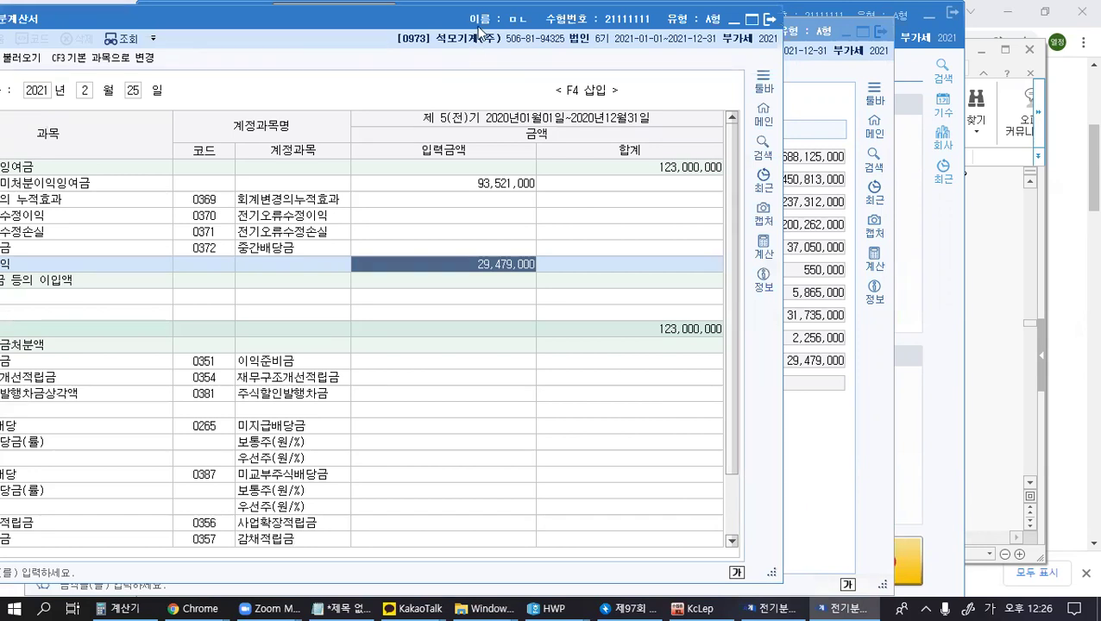
{"action": "left_click_drag", "start_coordinate": [466, 38], "coordinate": [431, 44]}
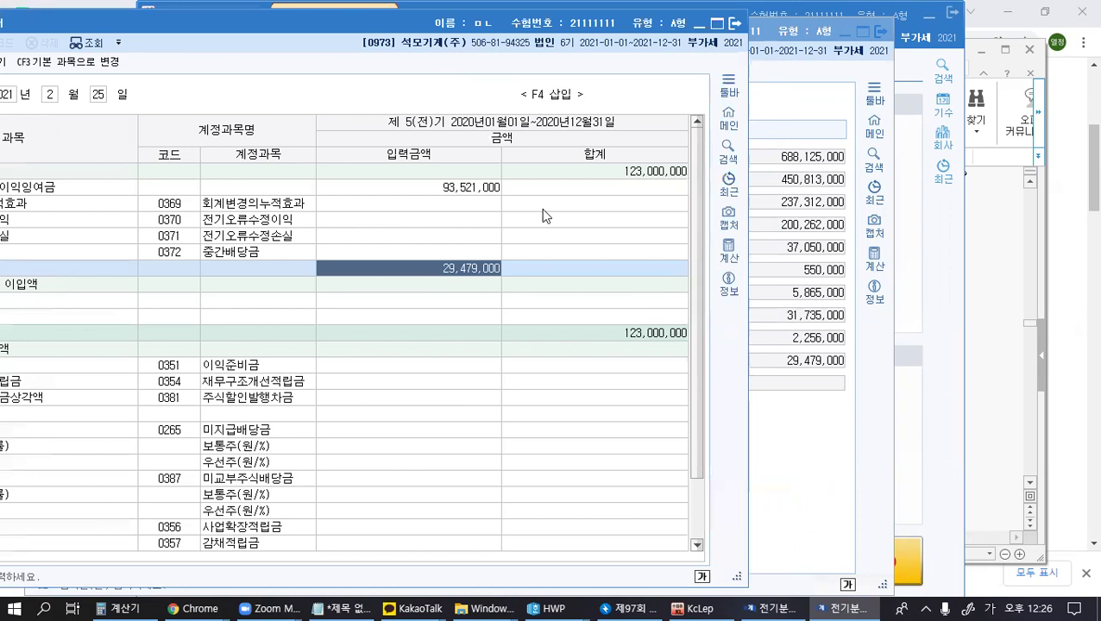
Step: Close 전기분손익계산서 and 전기분잉여금처분계산서
{"action": "left_click", "coordinate": [809, 367]}
{"action": "left_click", "coordinate": [879, 35]}
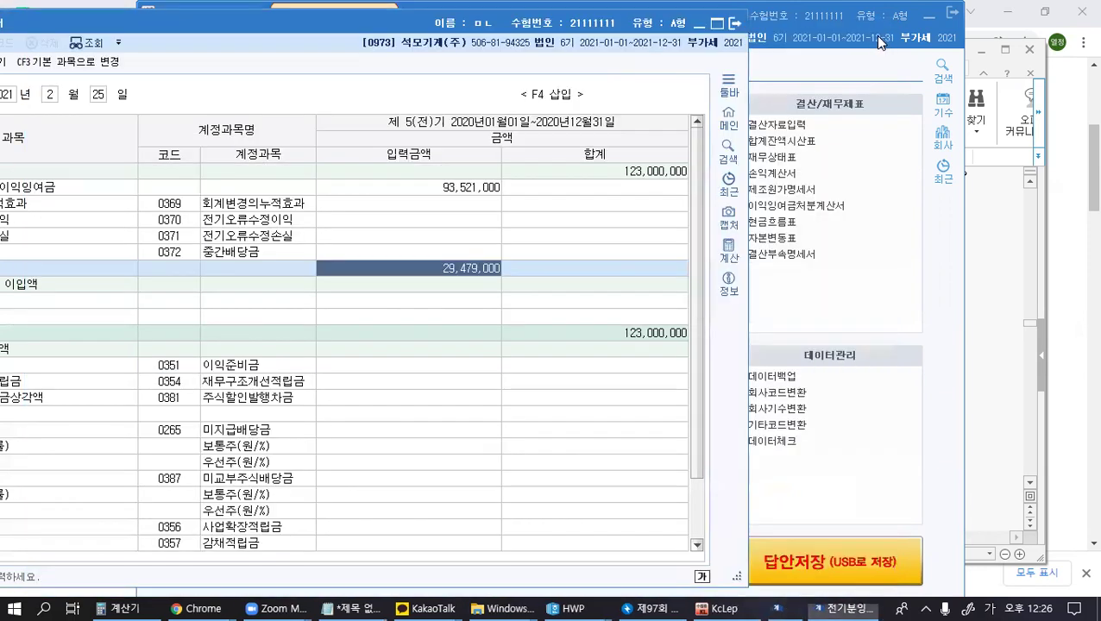
{"action": "left_click", "coordinate": [734, 23]}
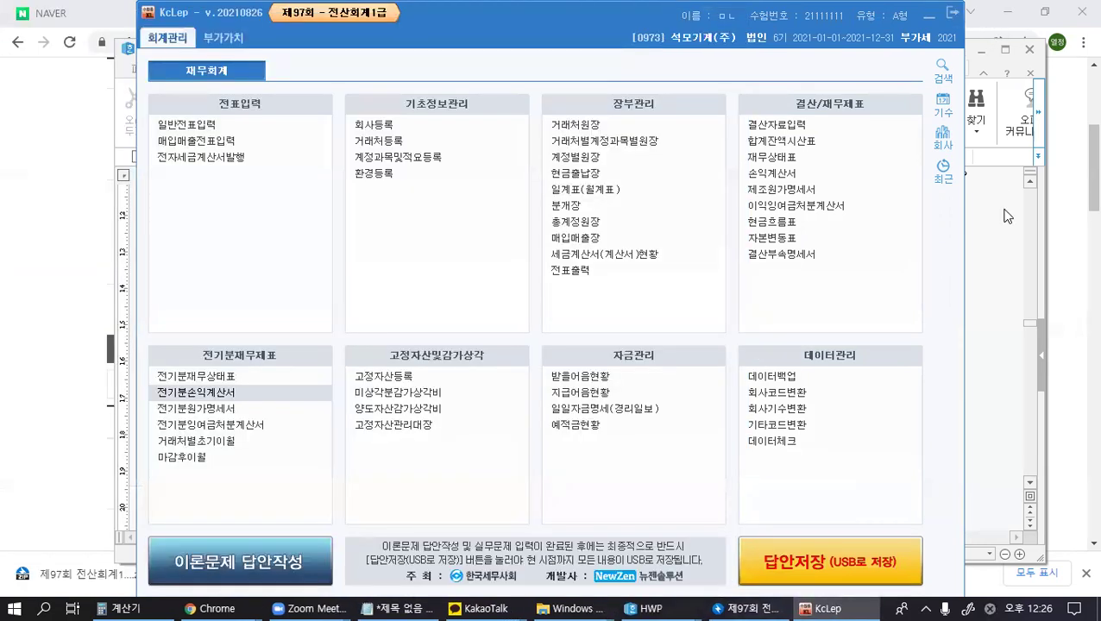
Step: Reread question [3] in 제97회 전산회계1급 A형.hwp with its text highlighted, and cancel the closing of the document
{"action": "left_click", "coordinate": [1007, 215]}
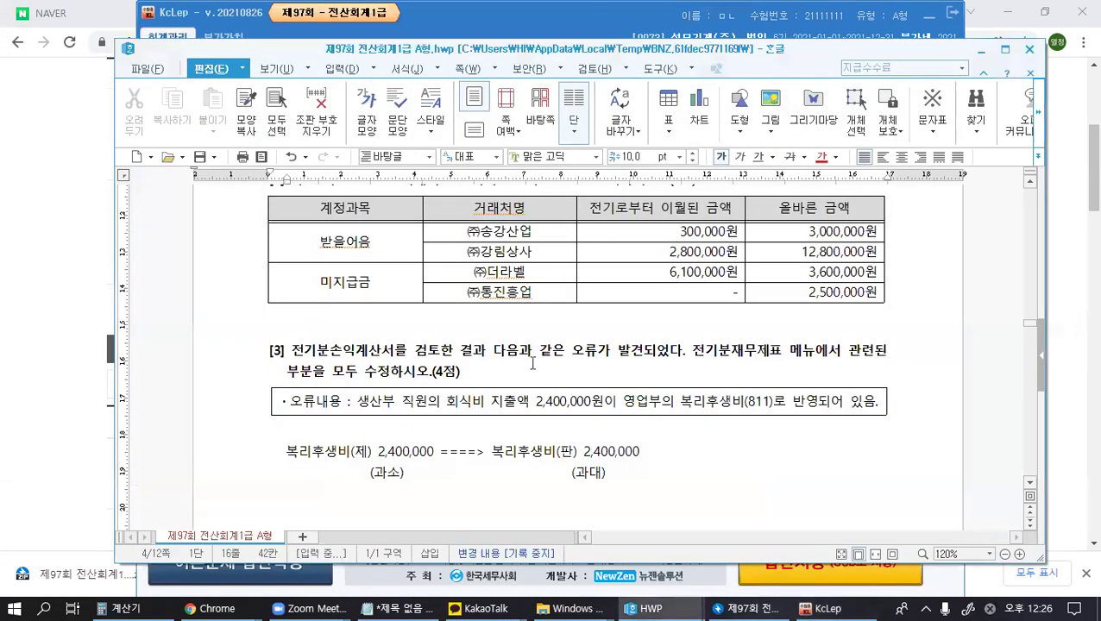
{"action": "triple_click", "coordinate": [532, 363]}
{"action": "triple_click", "coordinate": [528, 373]}
{"action": "triple_click", "coordinate": [533, 376]}
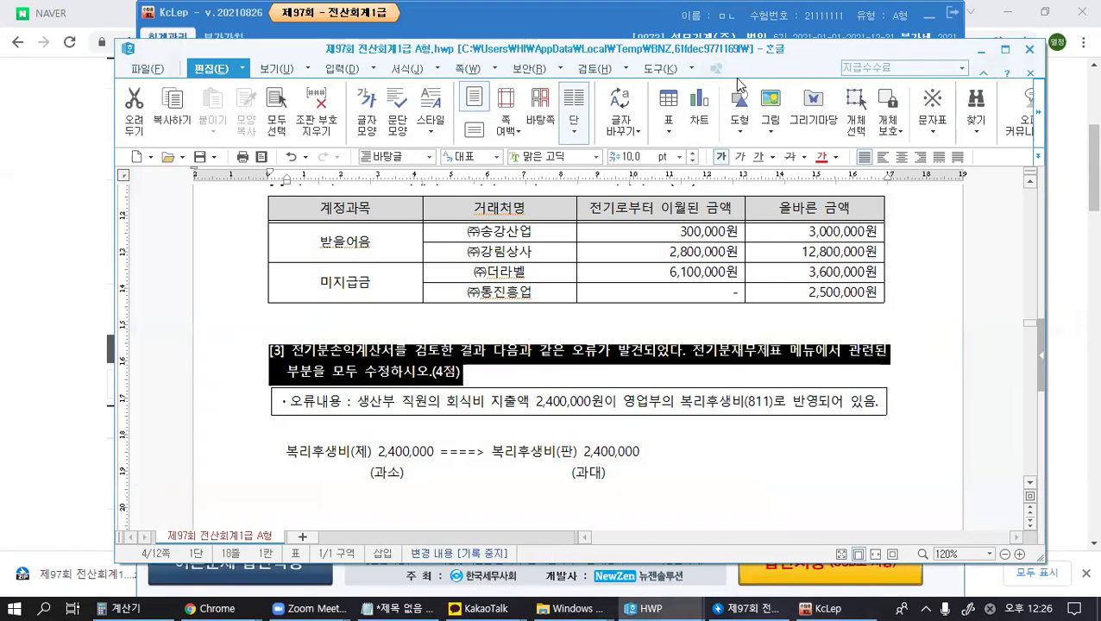
{"action": "left_click_drag", "start_coordinate": [716, 53], "coordinate": [597, 64]}
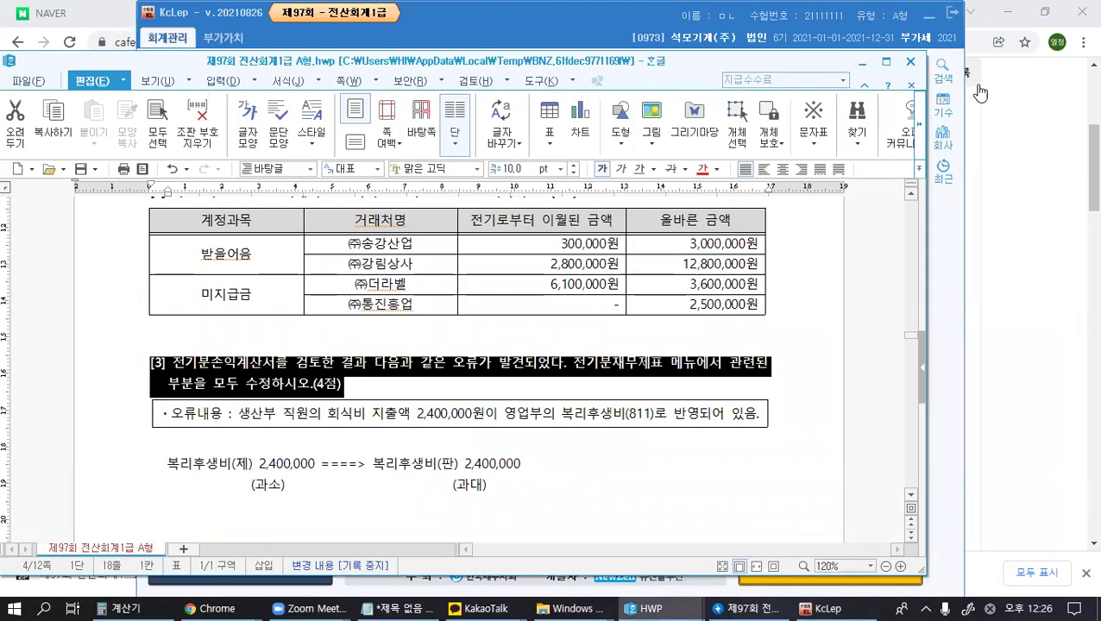
{"action": "left_click", "coordinate": [910, 62]}
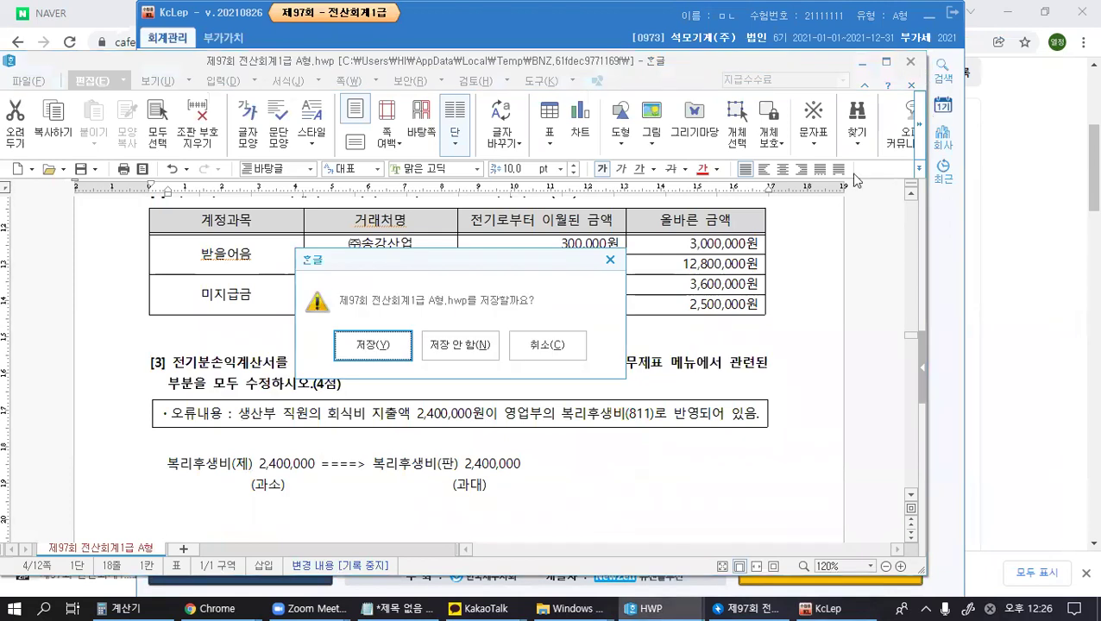
{"action": "left_click", "coordinate": [530, 349]}
Step: Switch to Chrome and download 제96회 전산회계1급.zip from the cafe post to the computer
{"action": "left_click", "coordinate": [1072, 335]}
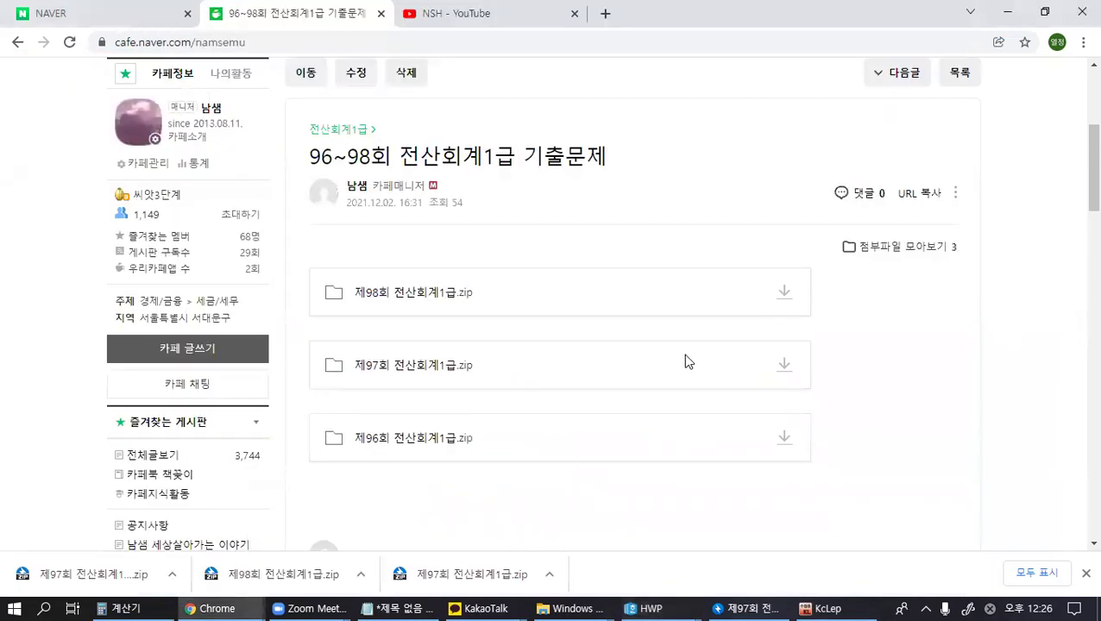
{"action": "scroll", "coordinate": [867, 427], "scroll_direction": "down", "scroll_amount": 2}
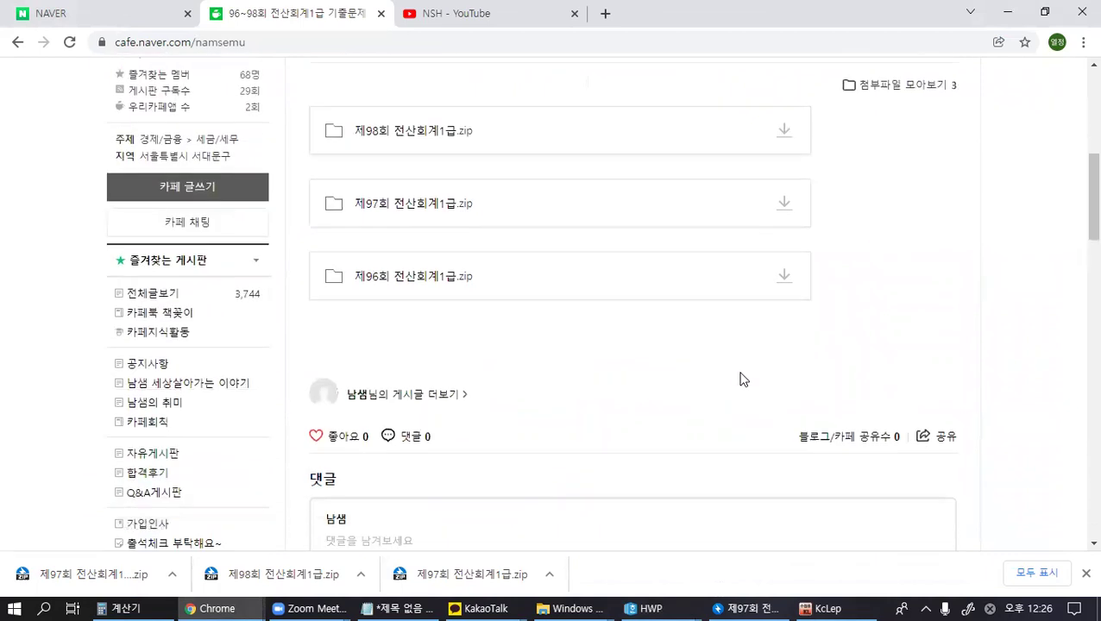
{"action": "left_click", "coordinate": [783, 276]}
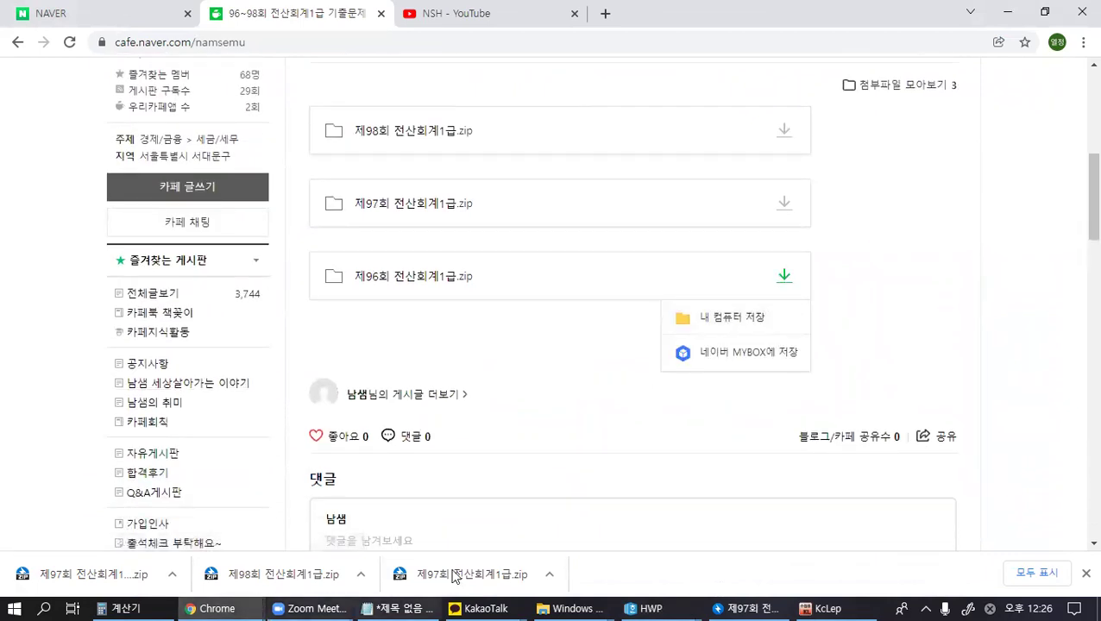
{"action": "left_click", "coordinate": [719, 327]}
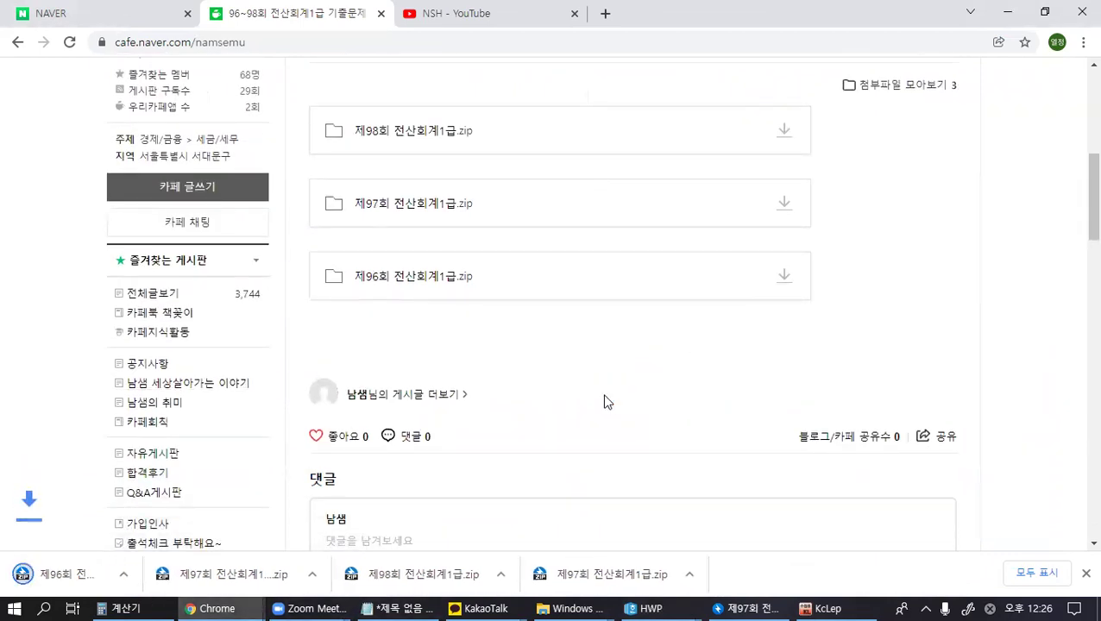
Step: Open 제96회 전산회계1급.zip from the download folder and extract all its files into a subfolder of Downloads named after the archive
{"action": "left_click", "coordinate": [172, 578]}
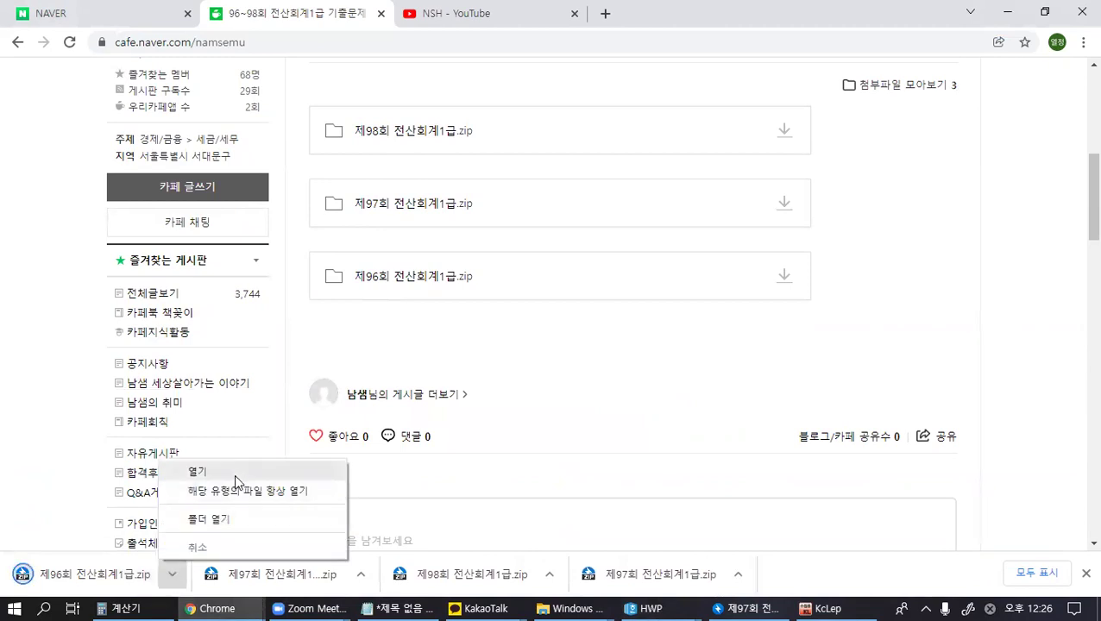
{"action": "left_click", "coordinate": [216, 519]}
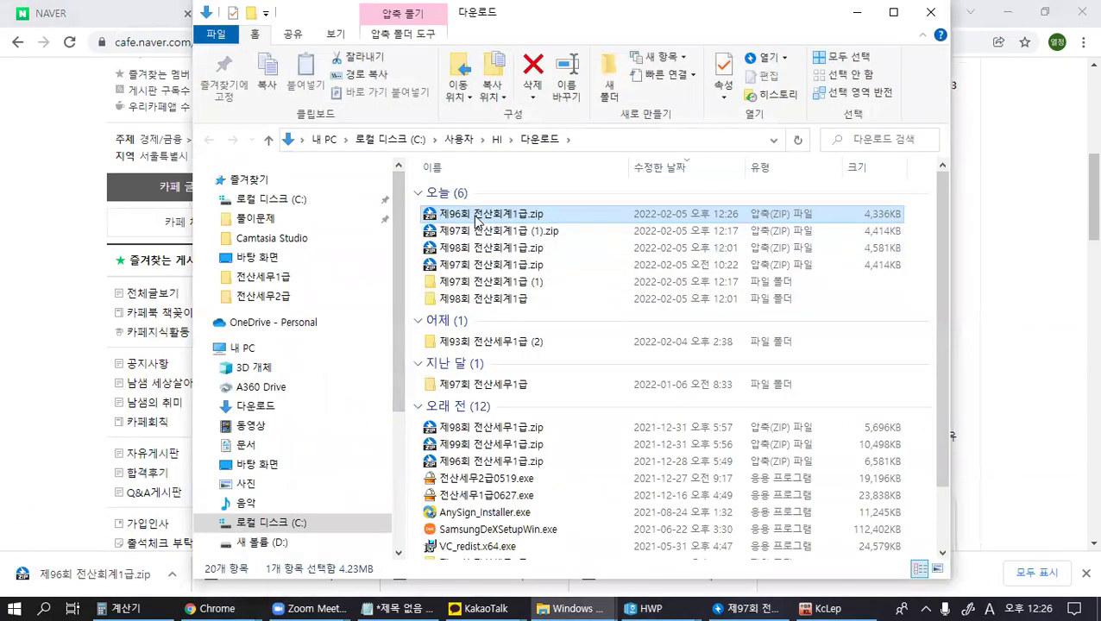
{"action": "double_click", "coordinate": [569, 213]}
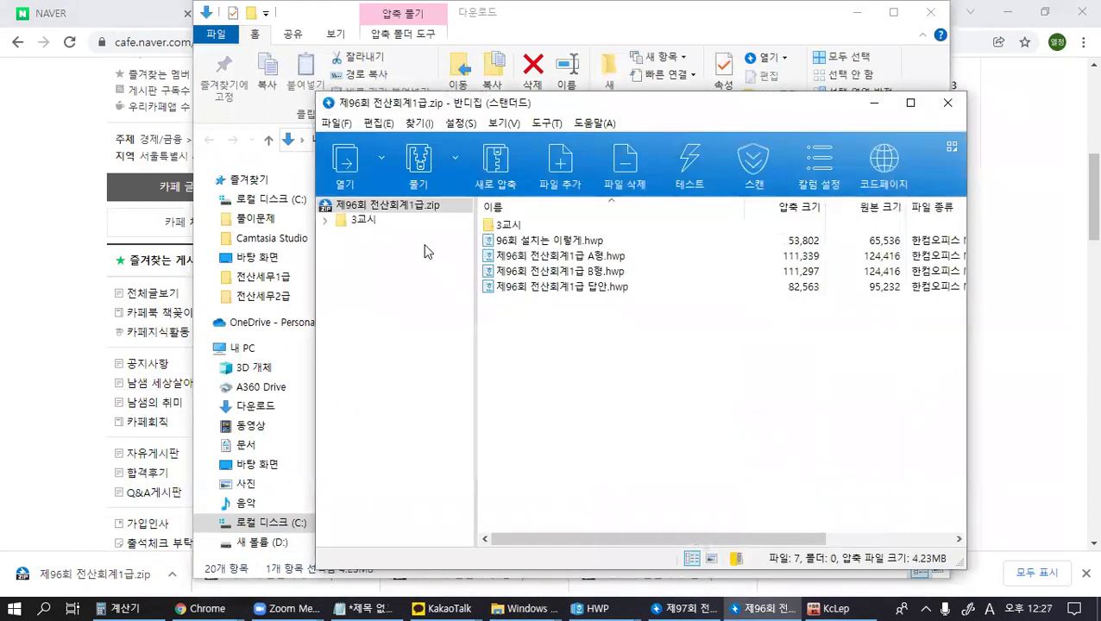
{"action": "key", "text": "ctrl+e"}
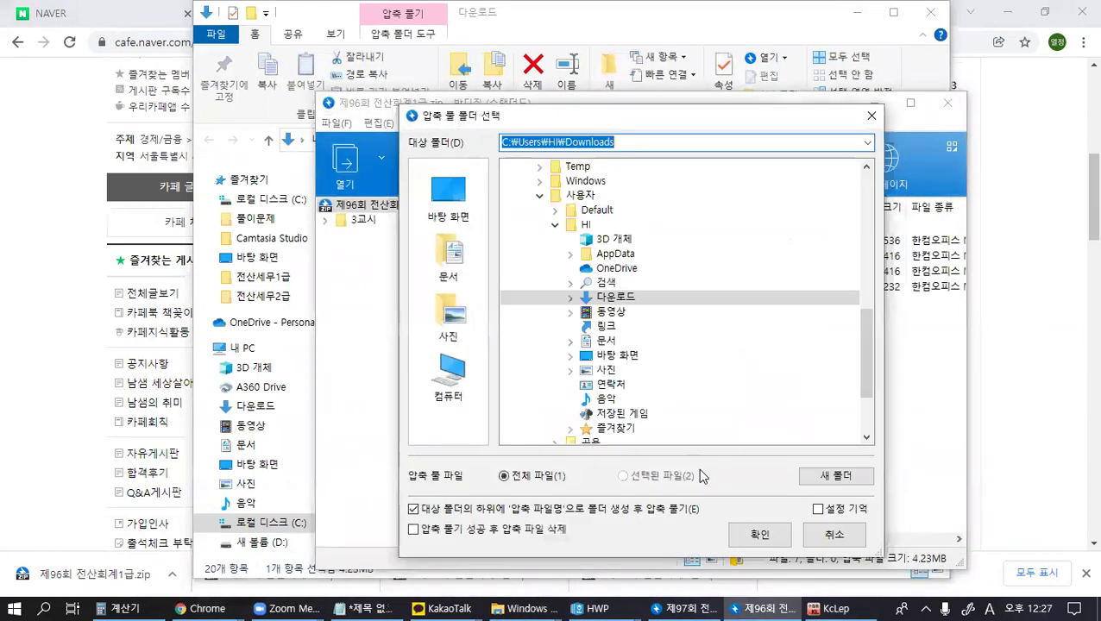
{"action": "left_click", "coordinate": [755, 536]}
Step: Open the 3교시 folder among the extracted files and try to run Tax.exe
{"action": "left_click", "coordinate": [469, 476]}
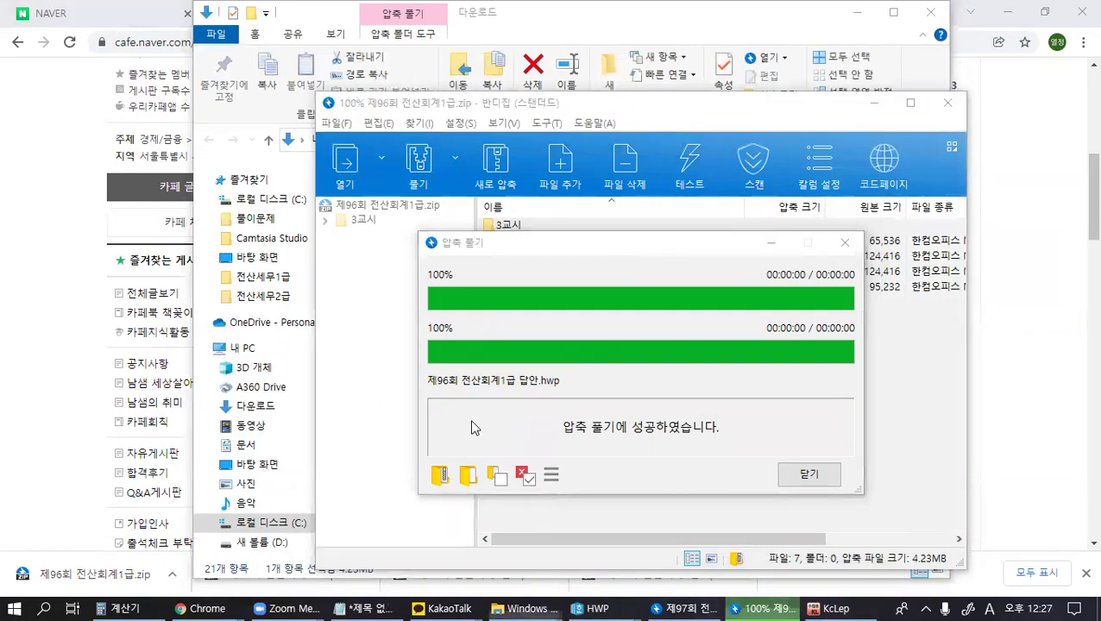
{"action": "double_click", "coordinate": [481, 191]}
{"action": "double_click", "coordinate": [487, 209]}
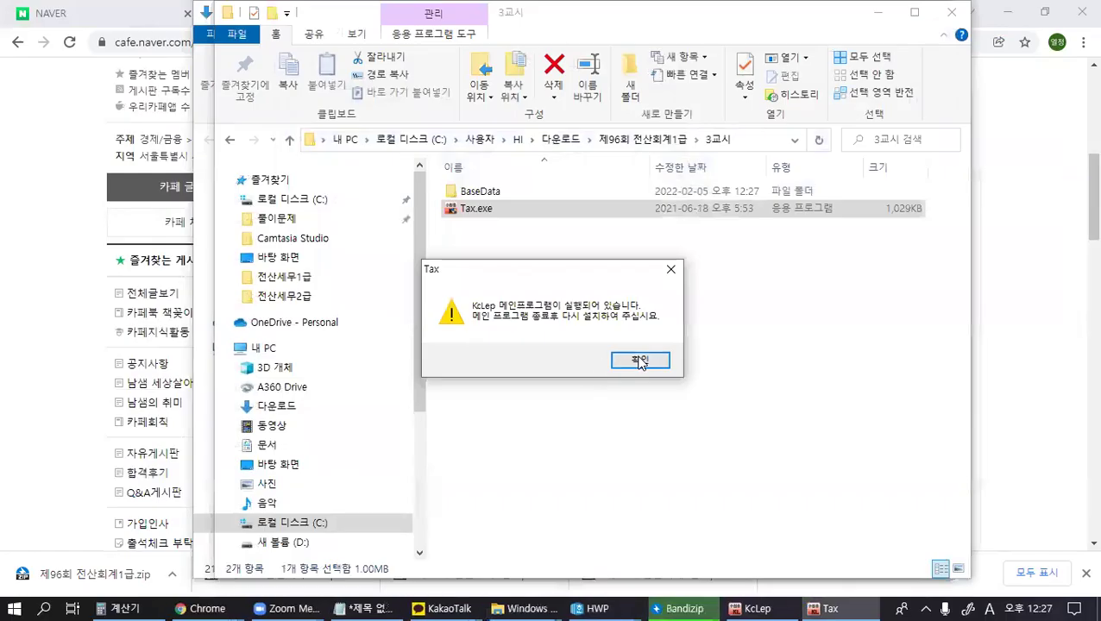
{"action": "left_click", "coordinate": [625, 364]}
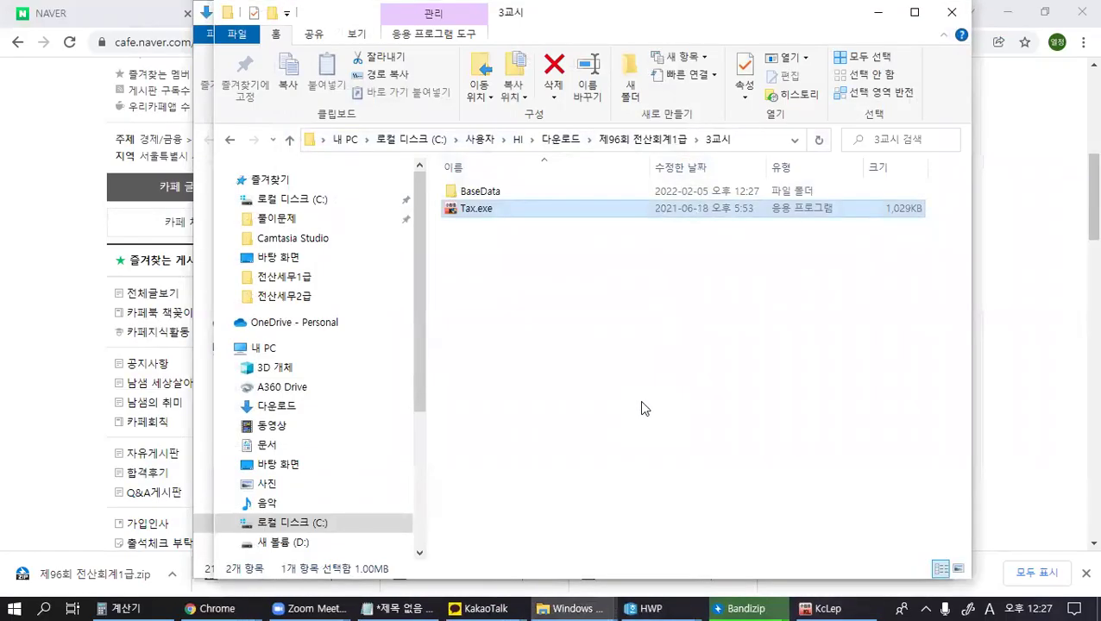
Step: Quit KcLep and run Tax.exe again to start the 제96회 기초데이터 installer
{"action": "left_click", "coordinate": [823, 604]}
{"action": "left_click", "coordinate": [951, 15]}
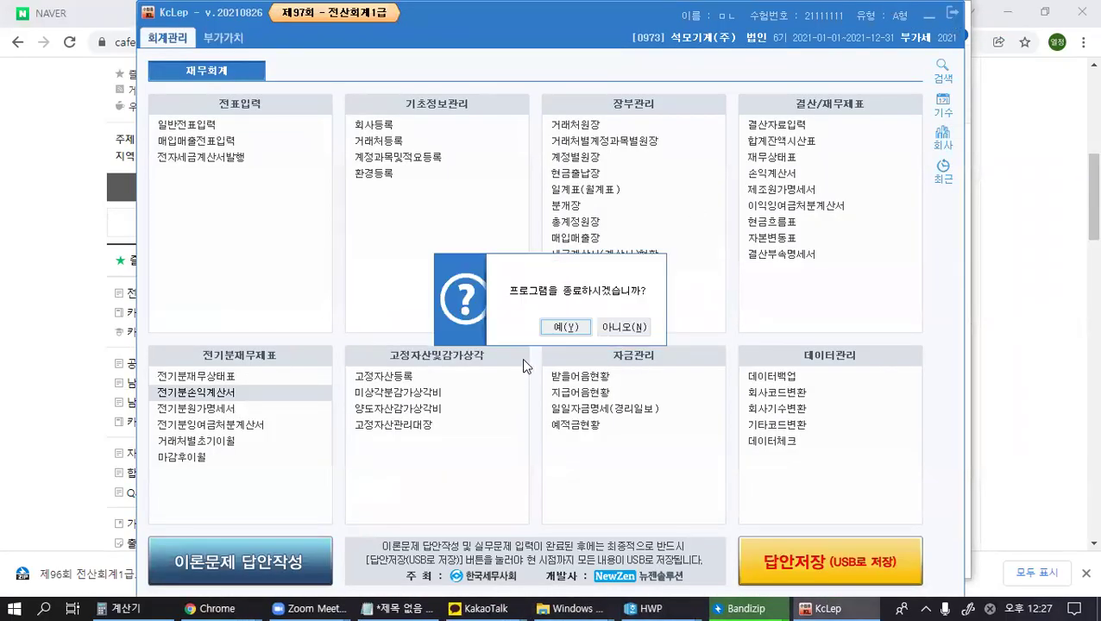
{"action": "key", "text": "Return"}
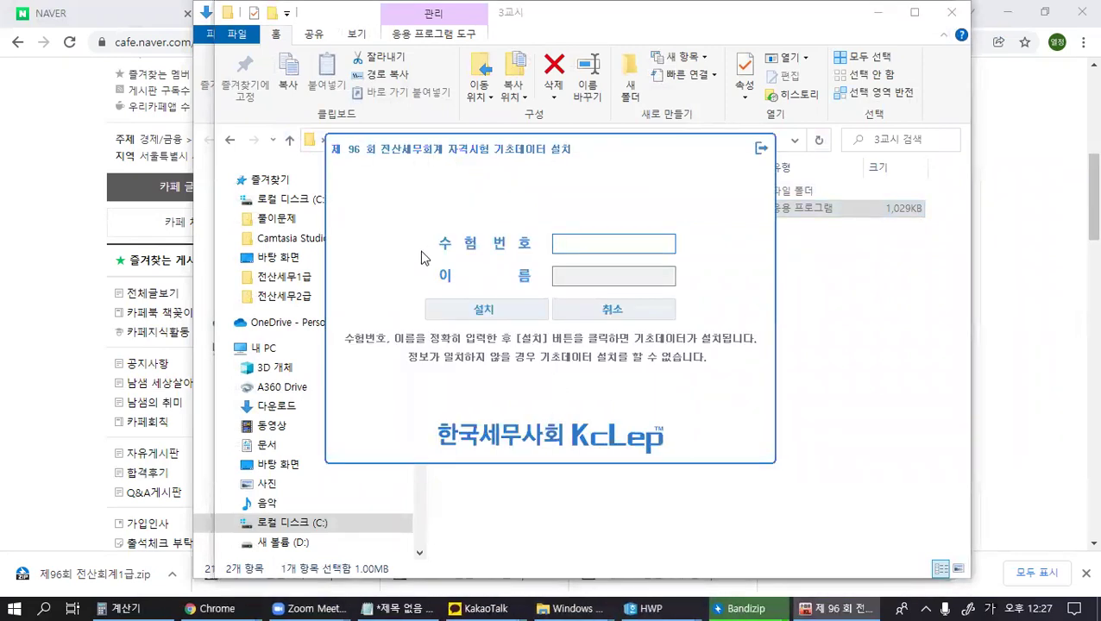
Step: Open 96회 설치는 이렇게.hwp from the 제96회 전산회계1급 folder and look up the sample 수험번호 for 전산회계1급
{"action": "left_click", "coordinate": [230, 140]}
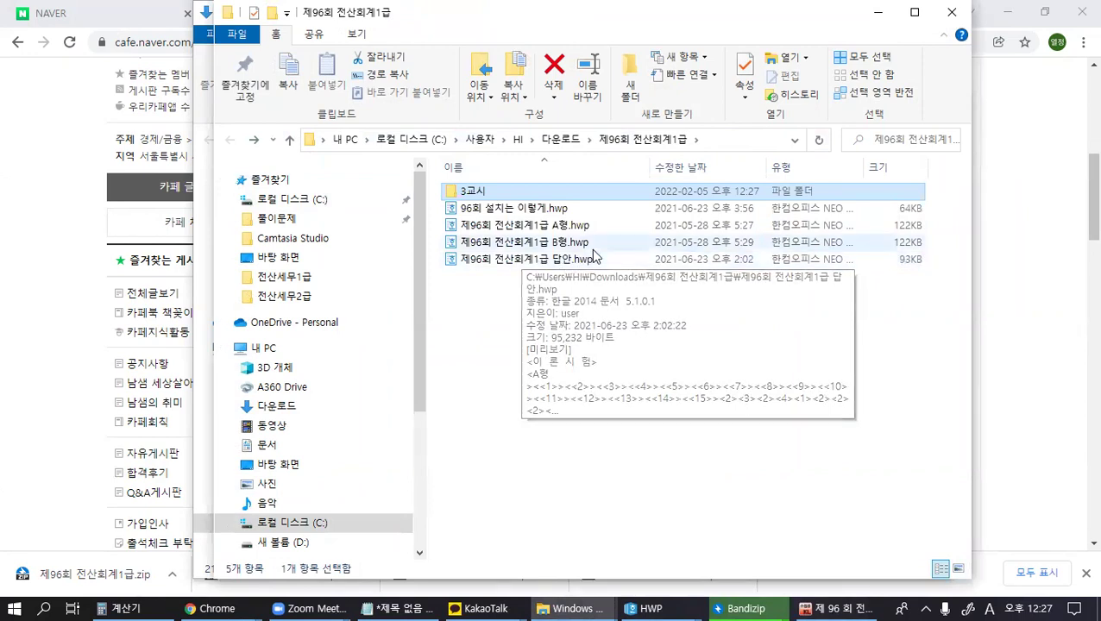
{"action": "left_click", "coordinate": [541, 224]}
{"action": "double_click", "coordinate": [541, 224]}
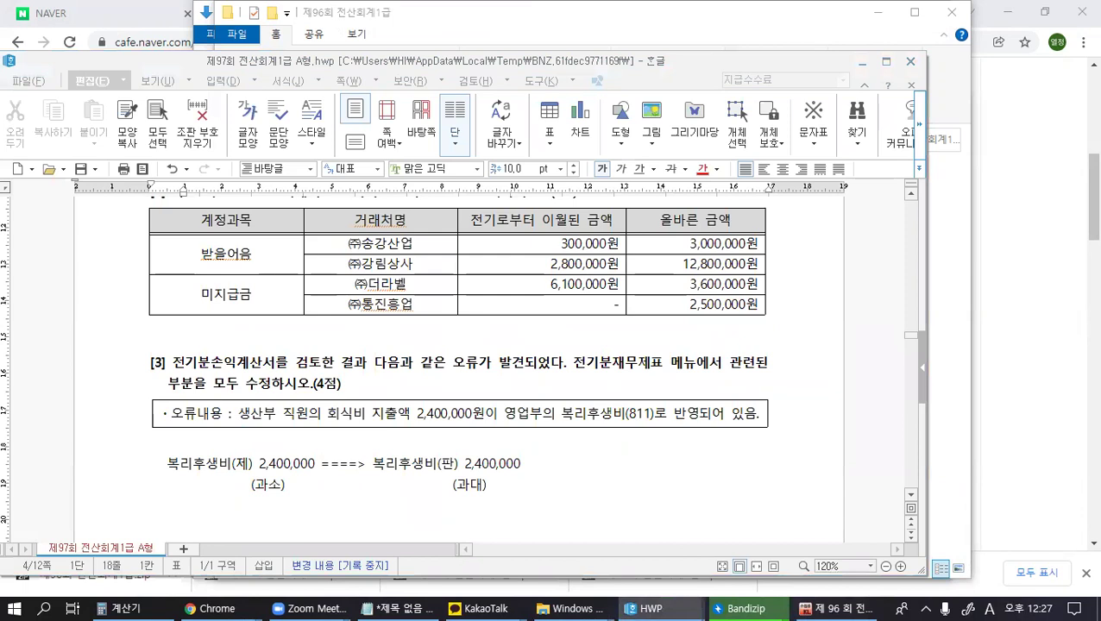
{"action": "scroll", "coordinate": [543, 349], "scroll_direction": "down", "scroll_amount": 5}
{"action": "scroll", "coordinate": [544, 349], "scroll_direction": "up", "scroll_amount": 2}
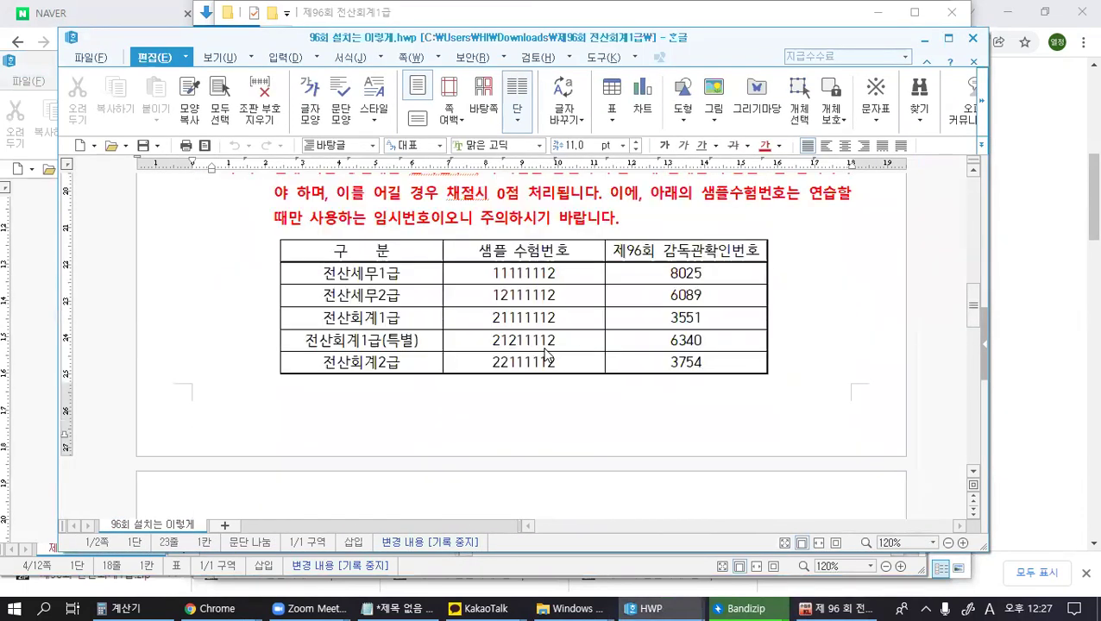
Step: Return to the 제96회 기초데이터 installer and minimise the 96회 설치는 이렇게.hwp guide
{"action": "left_click", "coordinate": [631, 24]}
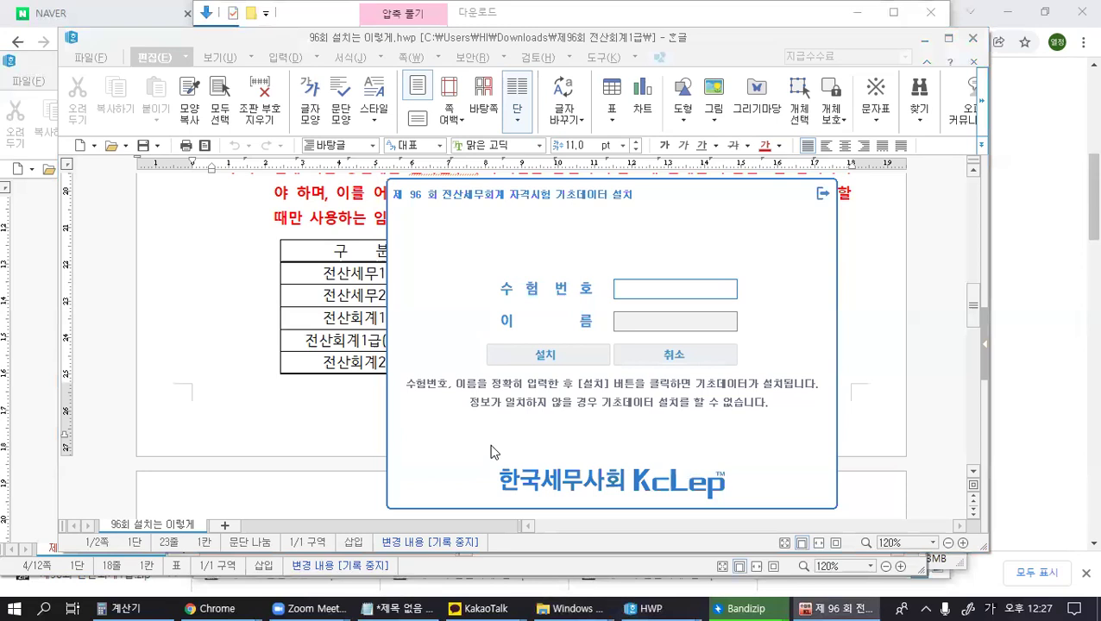
{"action": "left_click", "coordinate": [759, 606]}
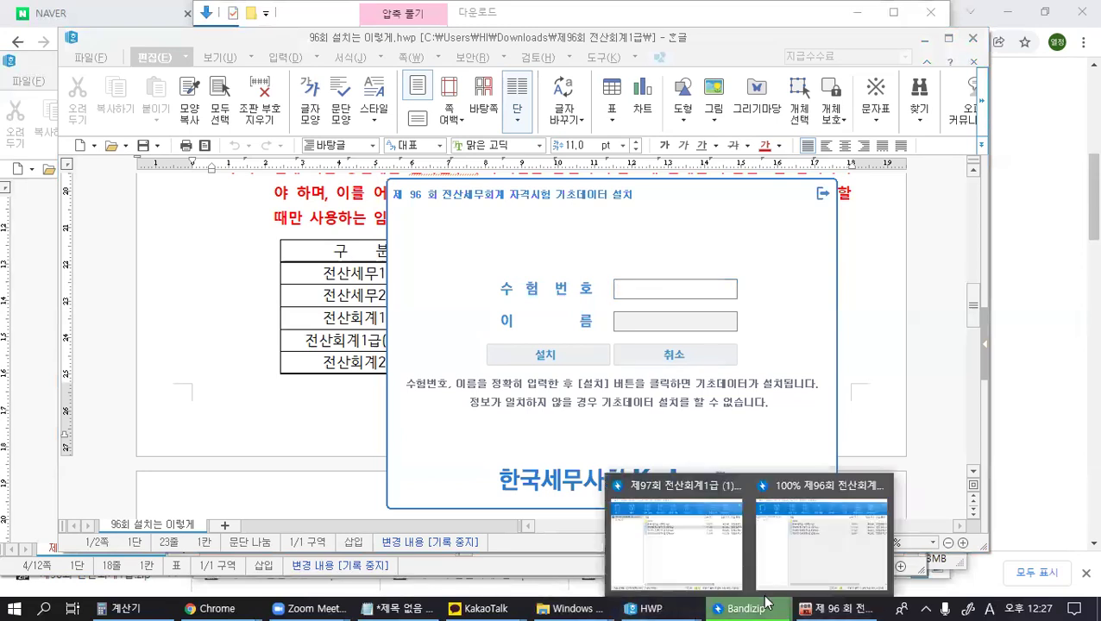
{"action": "mouse_move", "coordinate": [649, 601]}
{"action": "left_click", "coordinate": [1009, 552]}
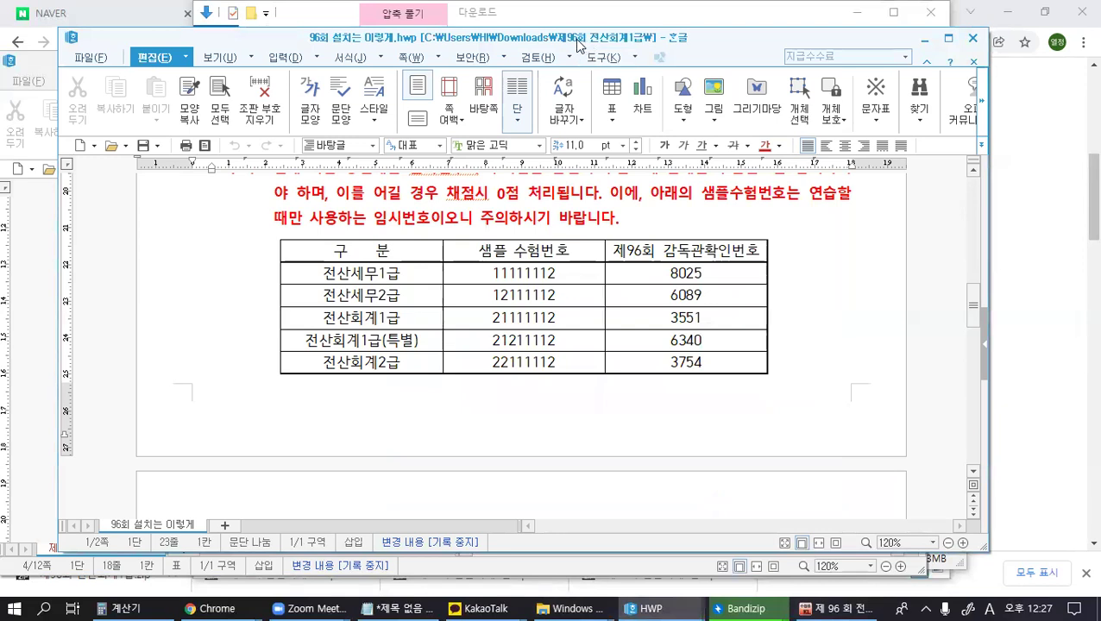
{"action": "left_click", "coordinate": [923, 38]}
Step: Install the 제96회 전산회계1급 base data with the sample 수험번호 and a placeholder name, and log in with the 감독관 확인번호
{"action": "left_click", "coordinate": [655, 290]}
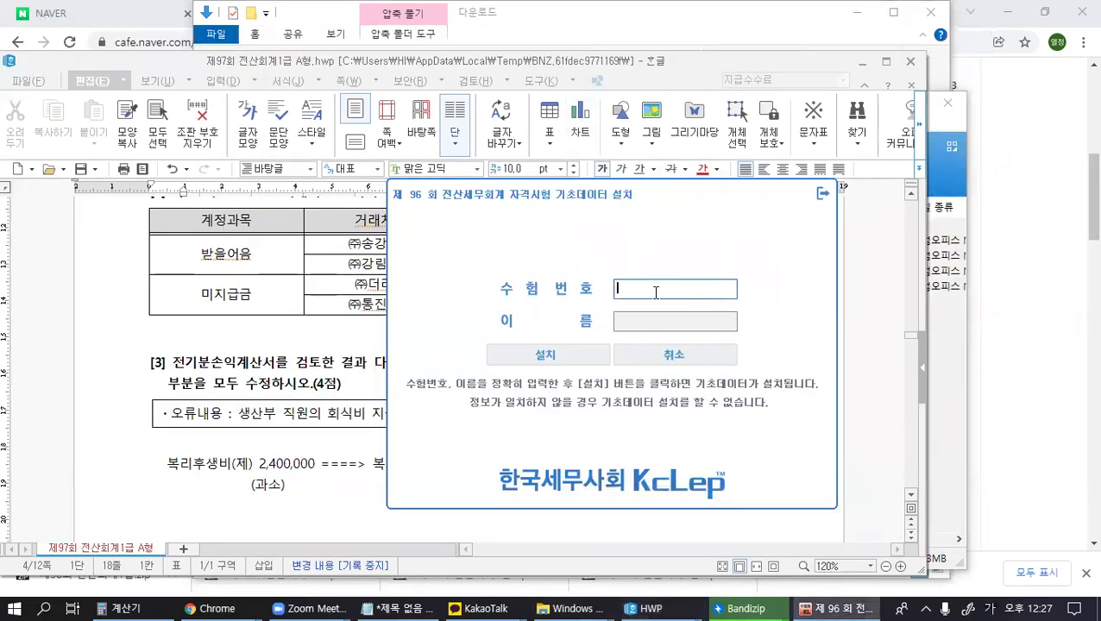
{"action": "type", "text": "21111112"}
{"action": "key", "text": "Tab"}
{"action": "type", "text": "ㅗ"}
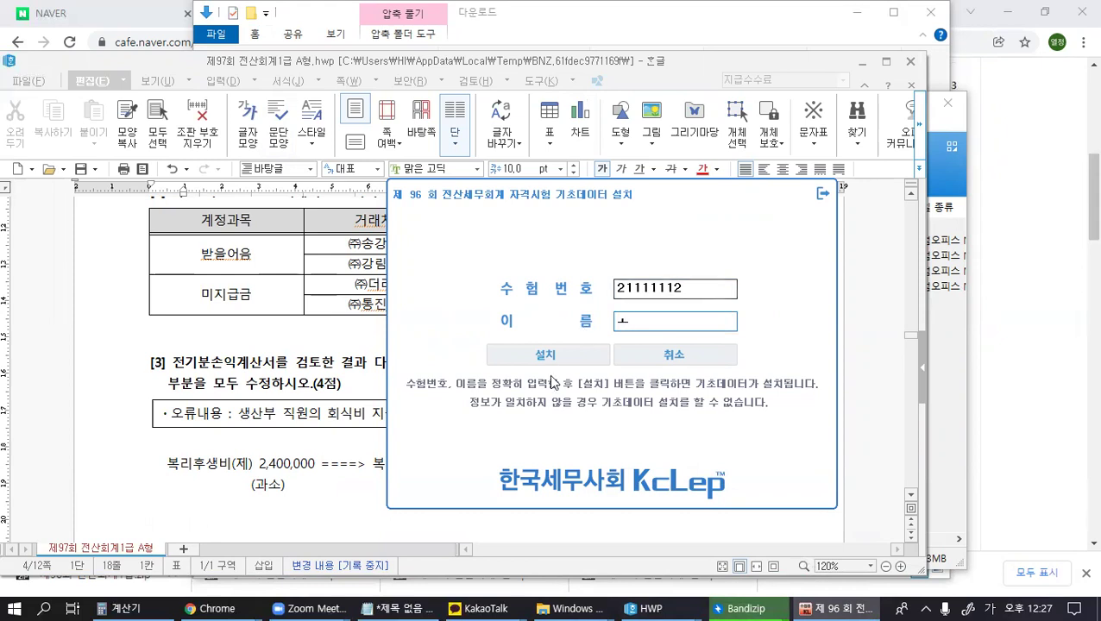
{"action": "left_click", "coordinate": [544, 355]}
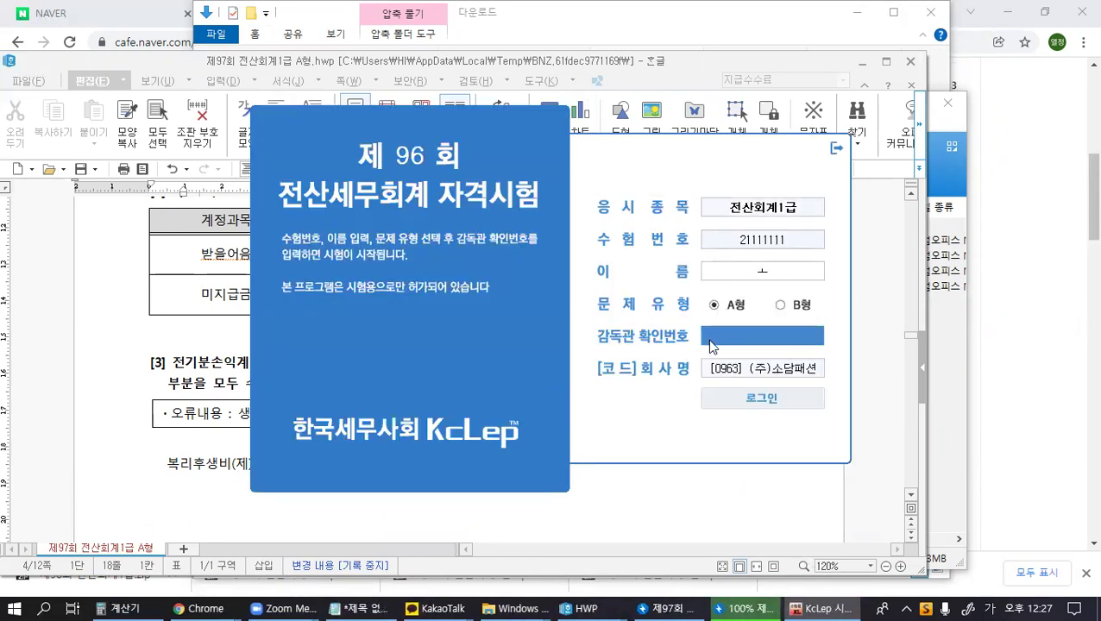
{"action": "type", "text": "358"}
{"action": "key", "text": "Return"}
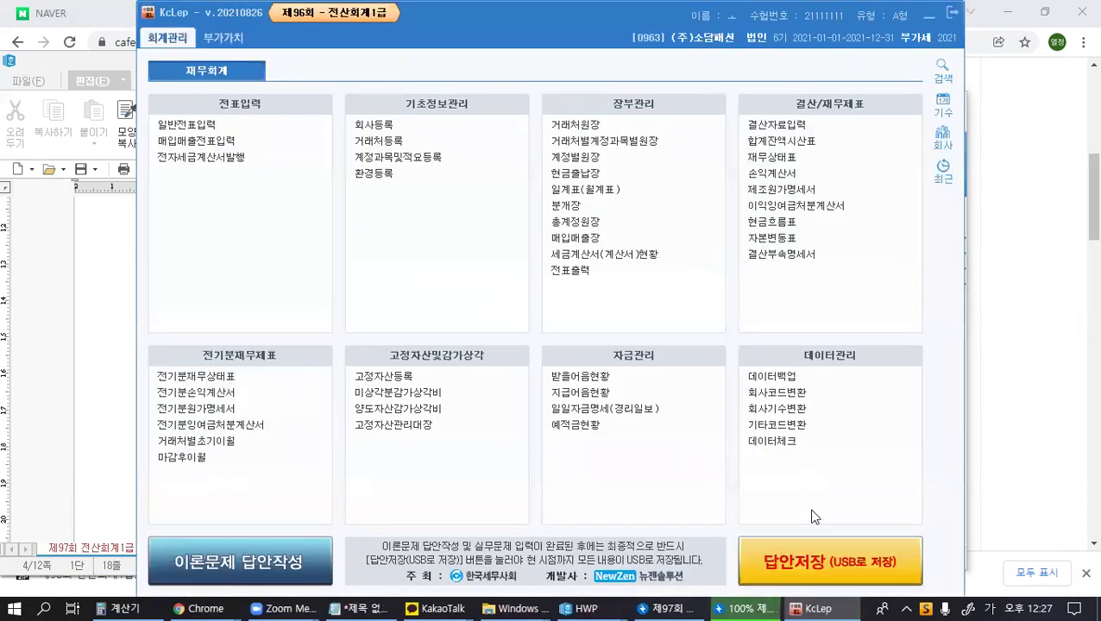
Step: Dismiss the finished extraction of 제96회 전산회계1급.zip, open the 제96회 전산회계1급 A형.hwp exam paper at question [3] and reposition its window
{"action": "left_click", "coordinate": [740, 605]}
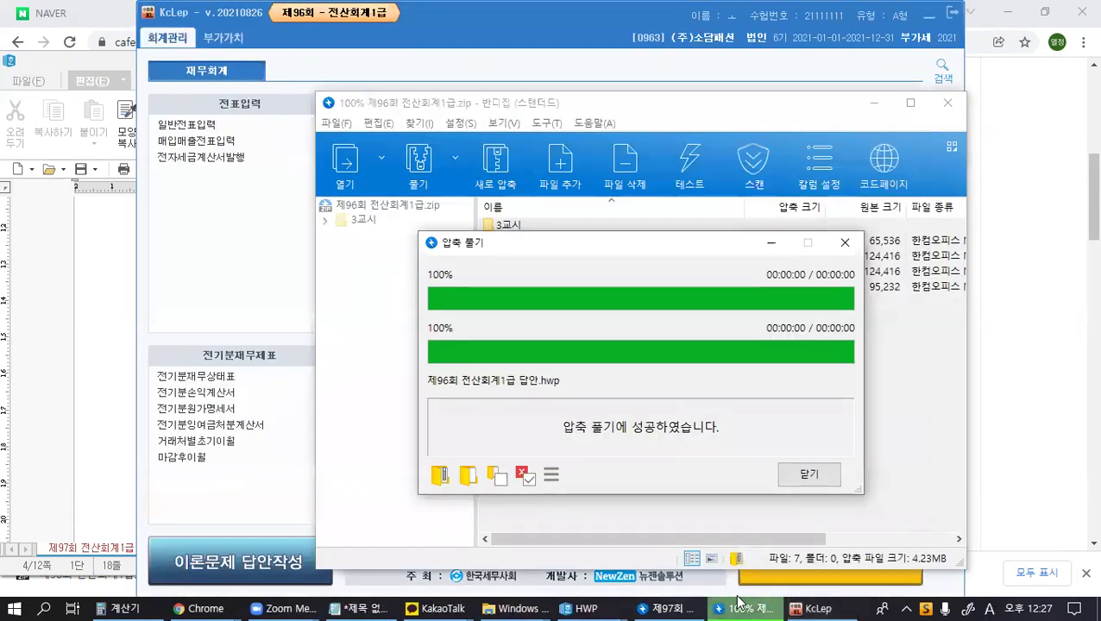
{"action": "left_click", "coordinate": [845, 243]}
{"action": "double_click", "coordinate": [562, 257]}
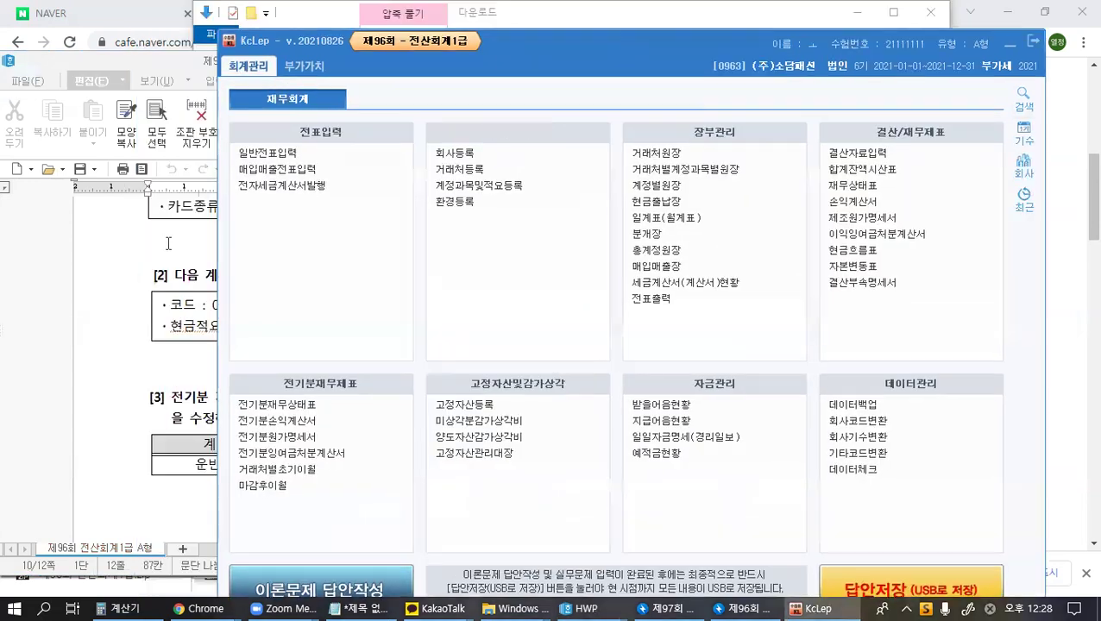
{"action": "left_click", "coordinate": [168, 243]}
{"action": "mouse_move", "coordinate": [327, 416]}
{"action": "left_mouse_down"}
{"action": "mouse_move", "coordinate": [173, 418]}
{"action": "mouse_move", "coordinate": [327, 416]}
{"action": "left_mouse_up"}
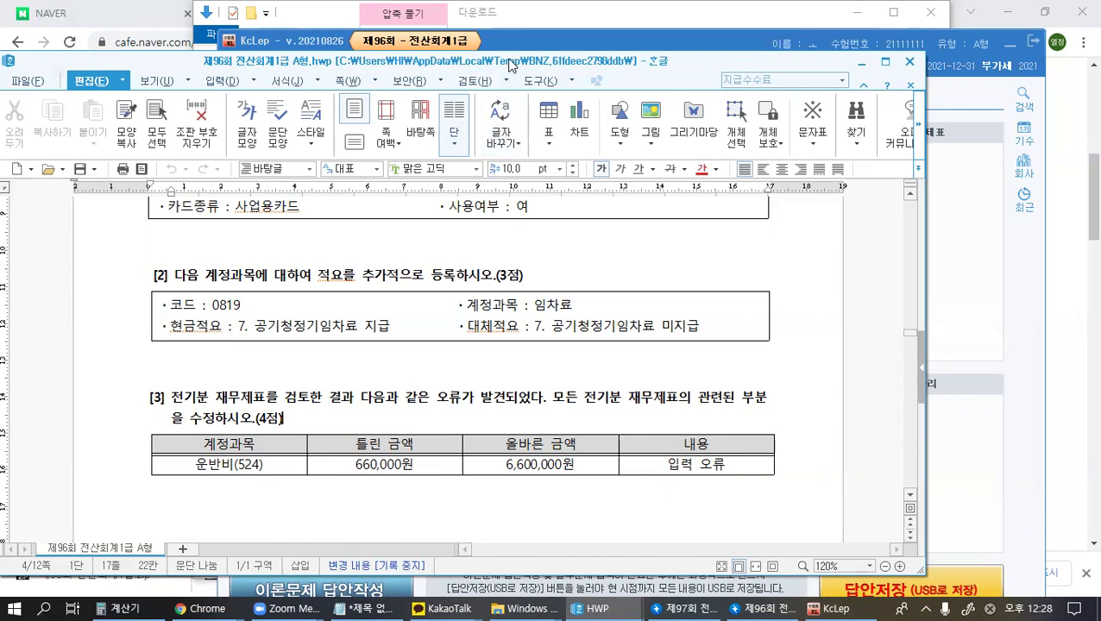
{"action": "left_click_drag", "start_coordinate": [511, 65], "coordinate": [582, 33]}
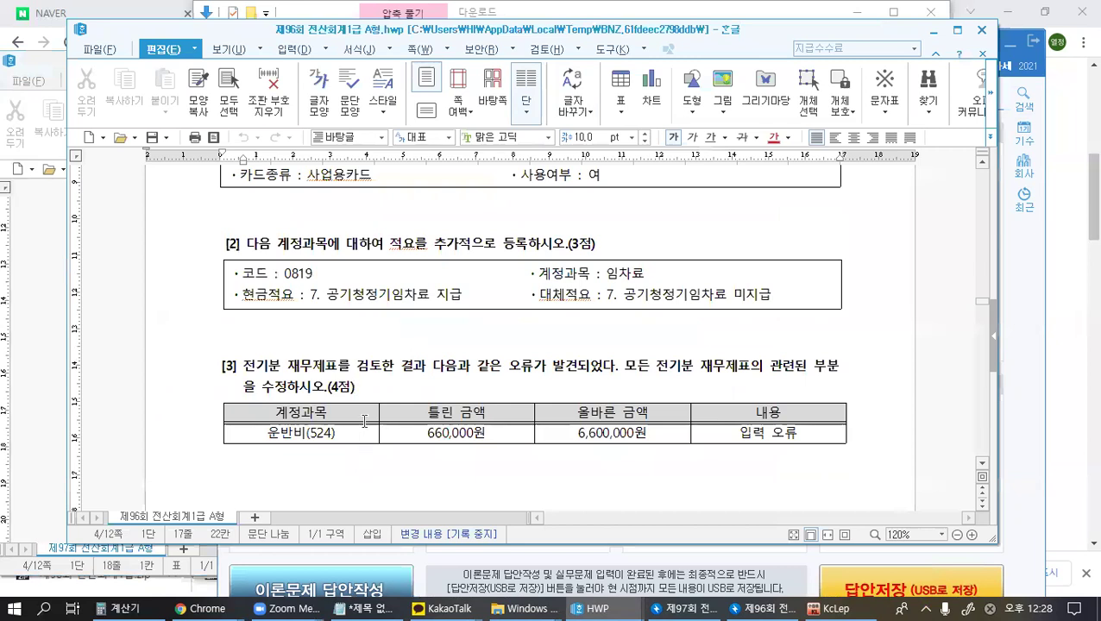
Step: Examine question [3] on the 전기분 재무제표 errors, highlighting its wording and marking the 운반비(524) row of the correction table
{"action": "triple_click", "coordinate": [373, 377]}
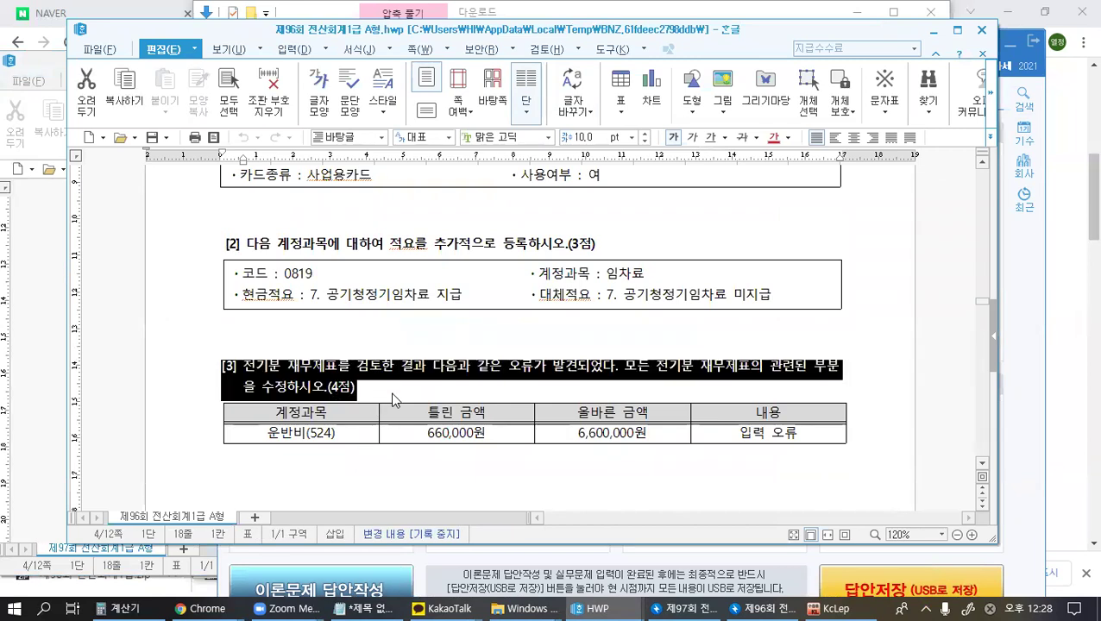
{"action": "left_click", "coordinate": [392, 393]}
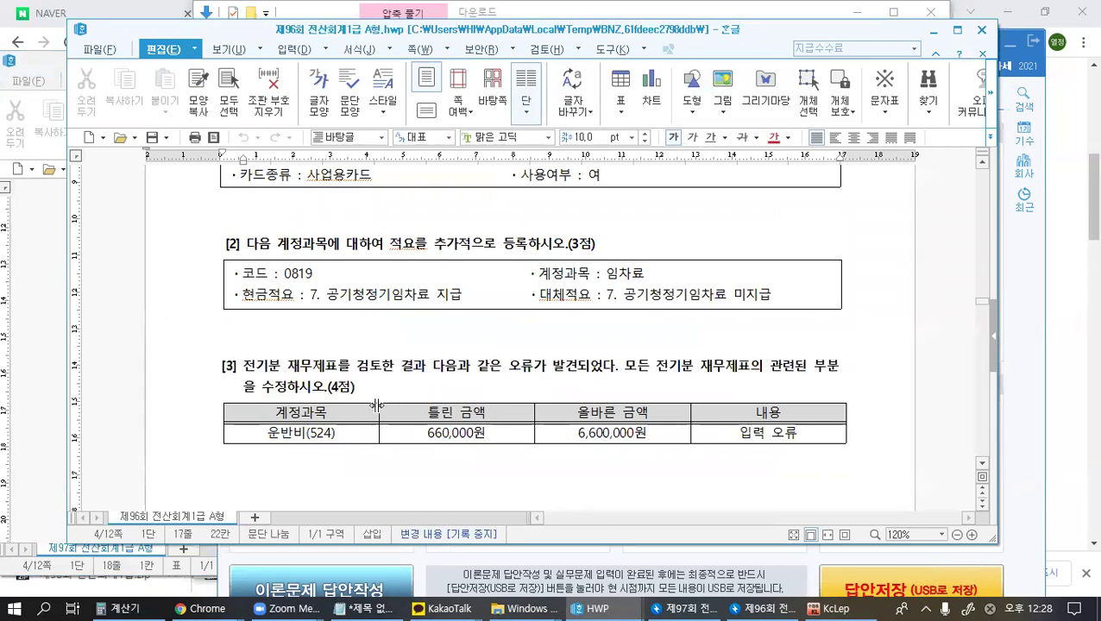
{"action": "triple_click", "coordinate": [650, 376]}
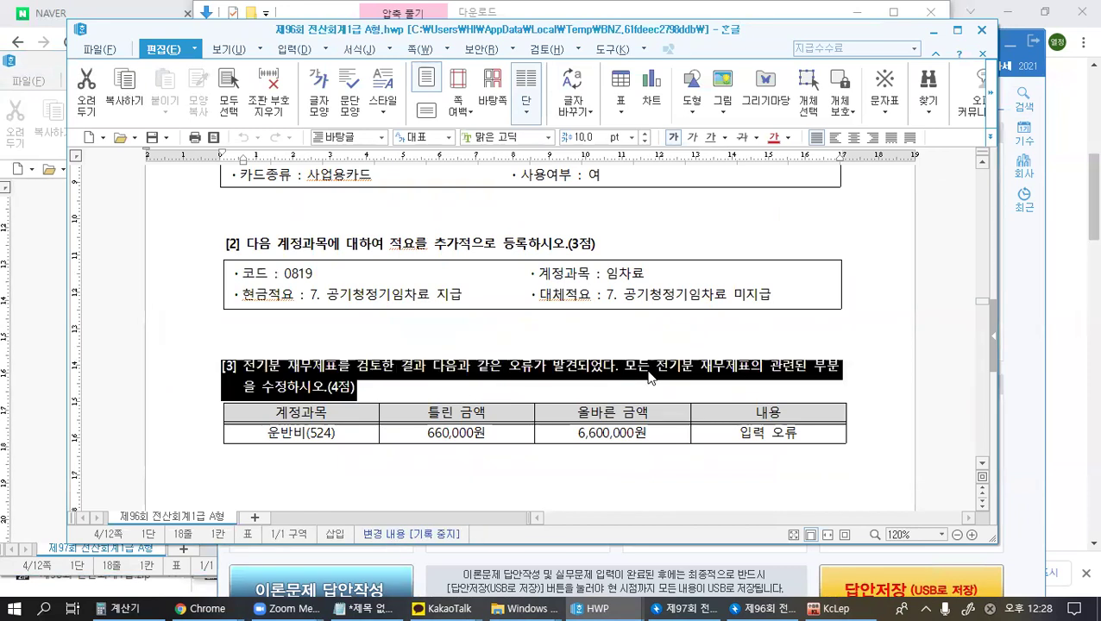
{"action": "left_click", "coordinate": [648, 372]}
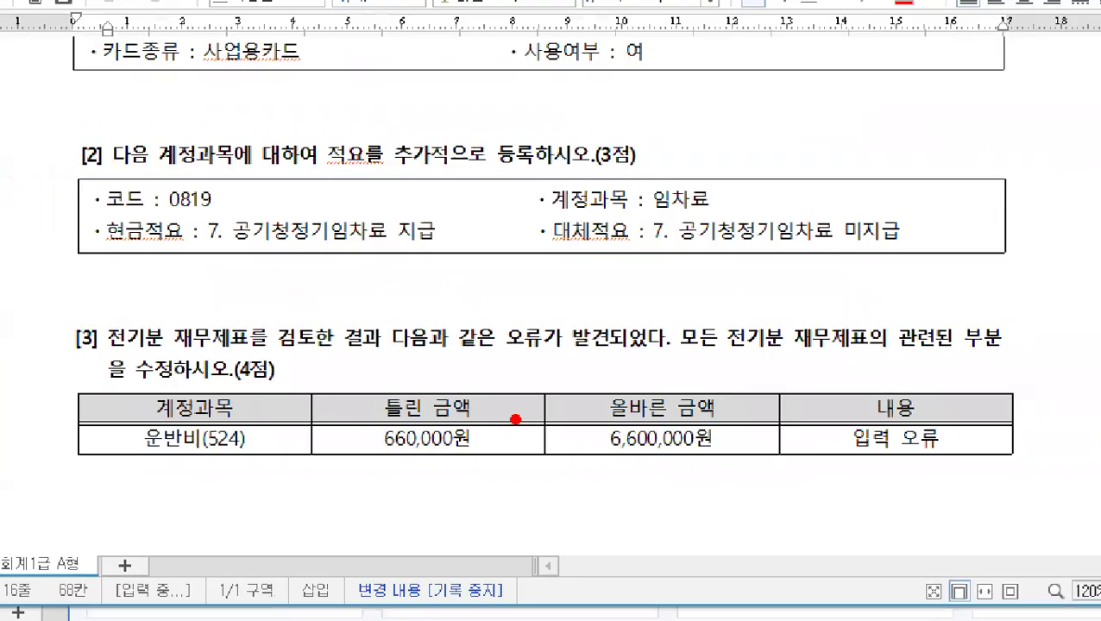
{"action": "left_click_drag", "start_coordinate": [121, 496], "coordinate": [66, 341]}
{"action": "left_click_drag", "start_coordinate": [178, 357], "coordinate": [247, 489]}
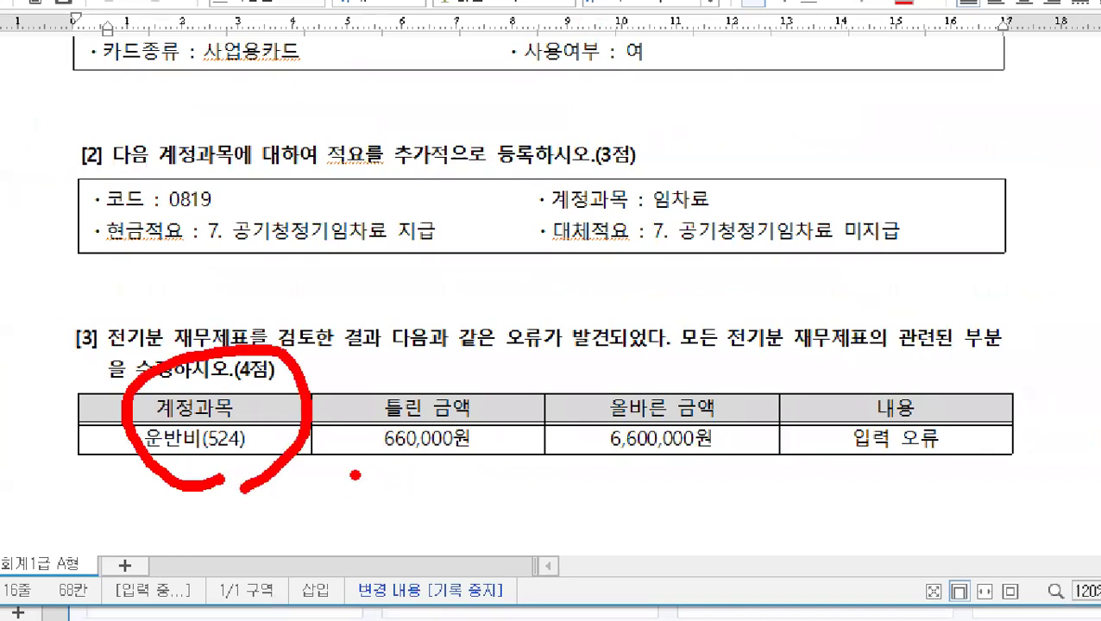
{"action": "left_click_drag", "start_coordinate": [354, 474], "coordinate": [507, 462]}
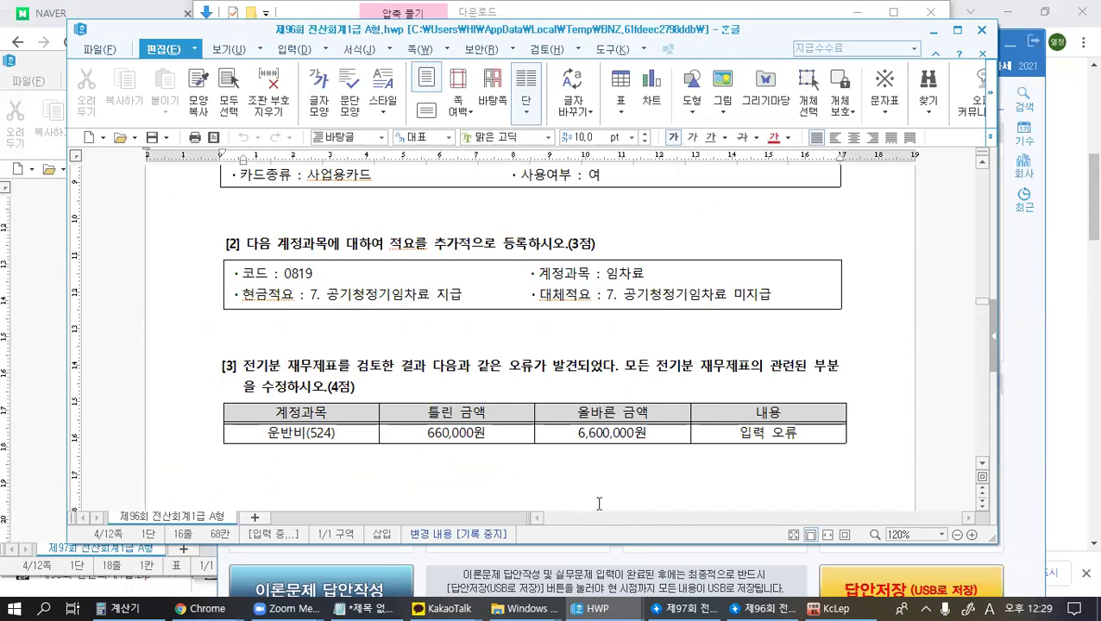
{"action": "key", "text": "ctrl"}
{"action": "key", "text": "ctrl"}
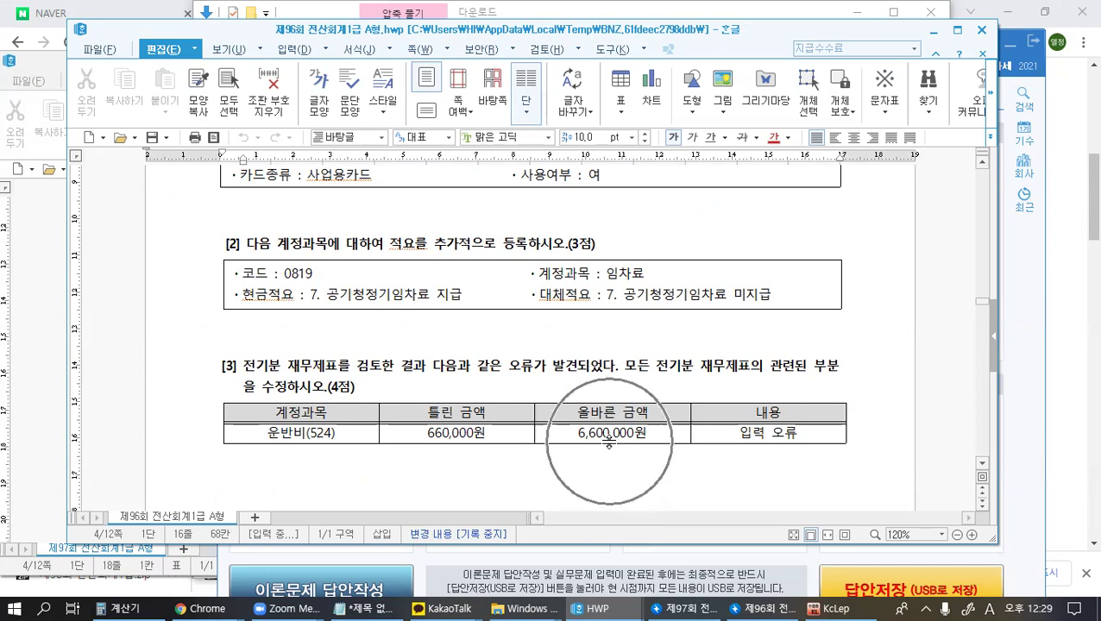
{"action": "key", "text": "ctrl"}
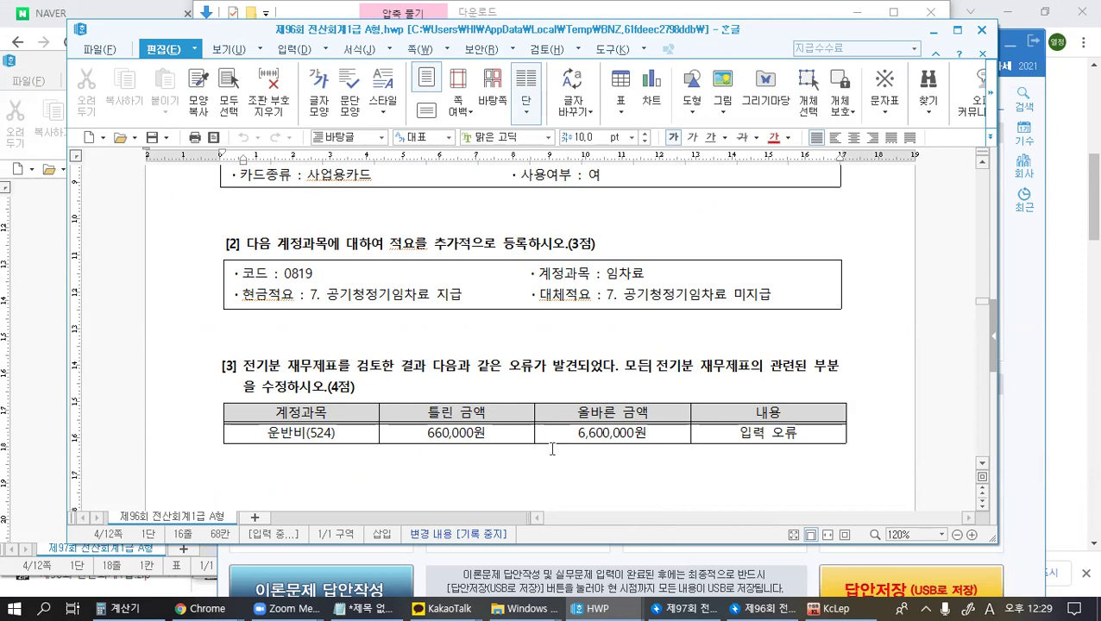
Step: Switch to Notepad and review the 프로그램 재무제표 생성순서 notes, marking the order of the statements and the 제조경비 item
{"action": "left_click", "coordinate": [362, 608]}
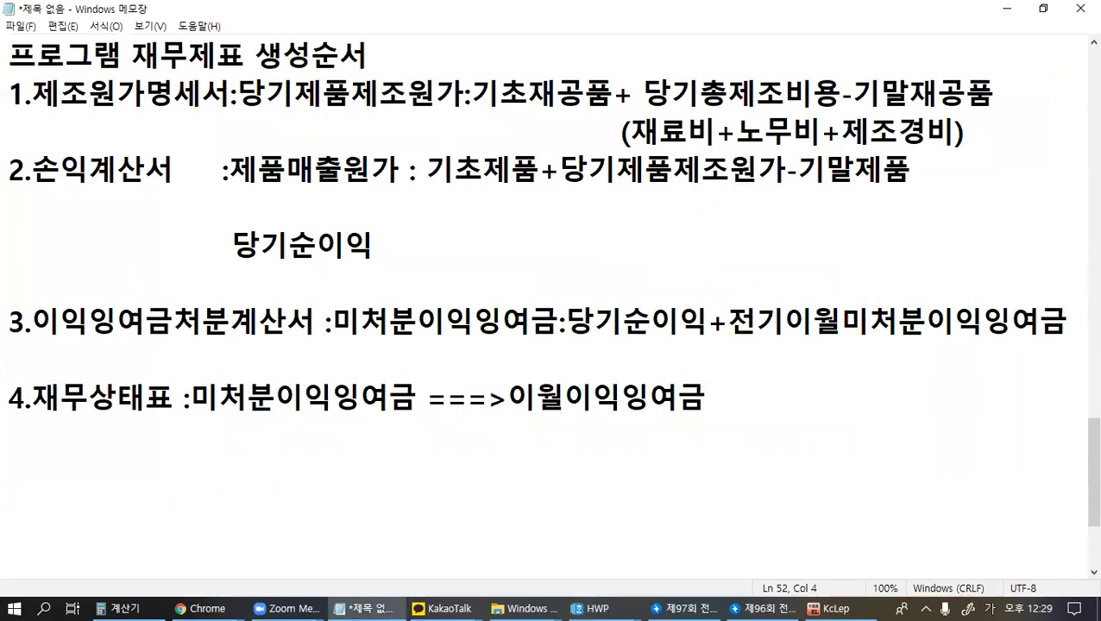
{"action": "mouse_move", "coordinate": [117, 103]}
{"action": "left_mouse_down"}
{"action": "mouse_move", "coordinate": [95, 116]}
{"action": "mouse_move", "coordinate": [120, 93]}
{"action": "mouse_move", "coordinate": [123, 461]}
{"action": "mouse_move", "coordinate": [109, 476]}
{"action": "mouse_move", "coordinate": [176, 435]}
{"action": "left_mouse_up"}
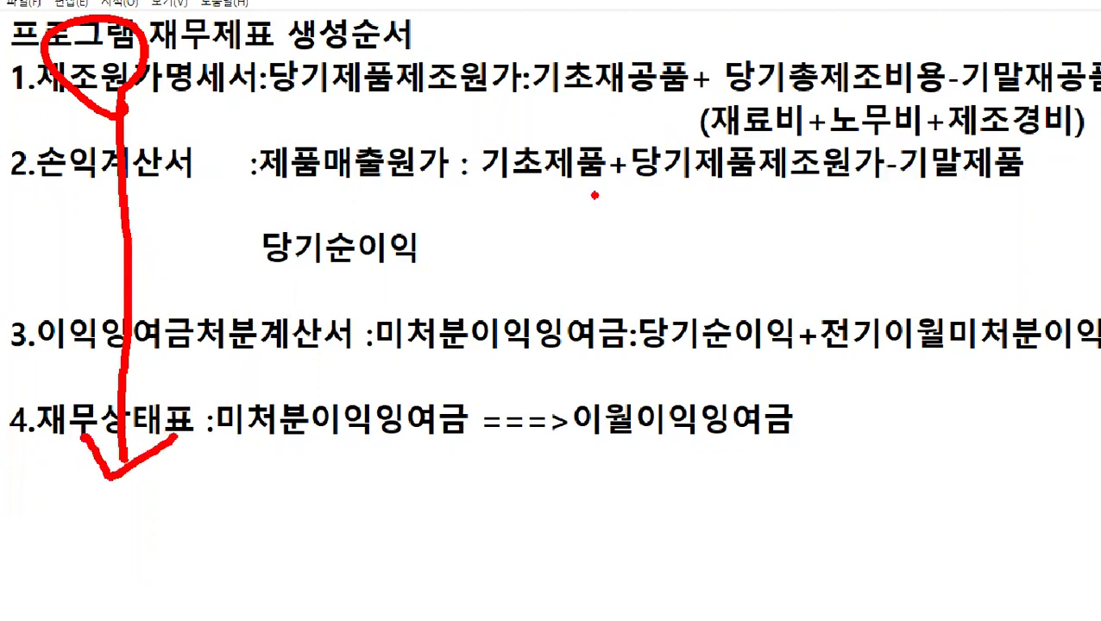
{"action": "left_click_drag", "start_coordinate": [933, 93], "coordinate": [976, 138]}
{"action": "left_click_drag", "start_coordinate": [816, 94], "coordinate": [880, 135]}
{"action": "left_click_drag", "start_coordinate": [968, 102], "coordinate": [973, 152]}
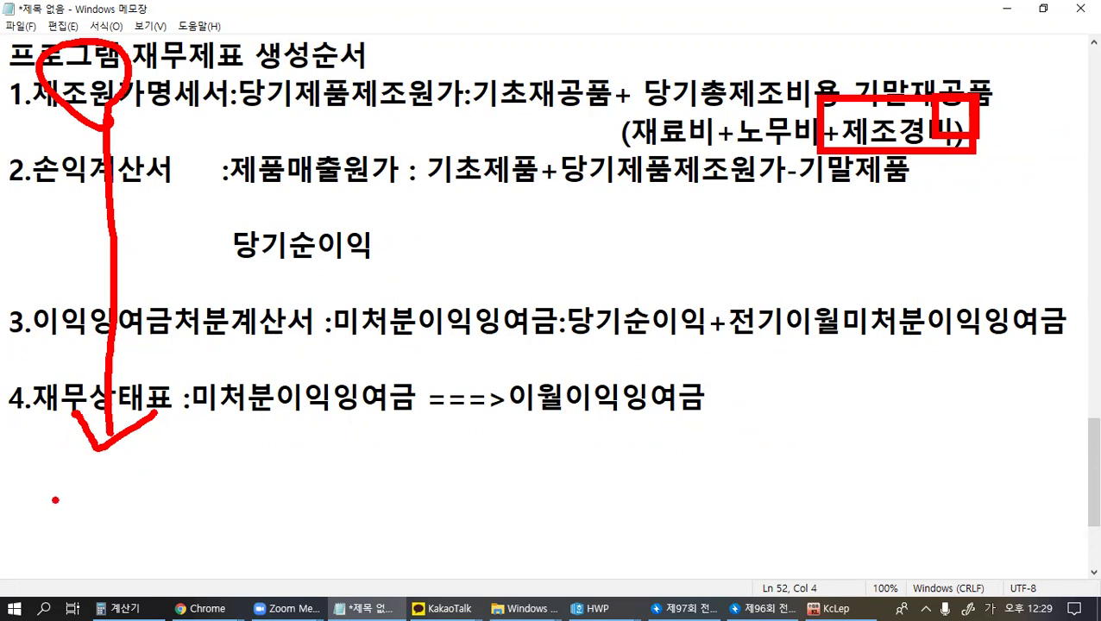
{"action": "key", "text": "Escape"}
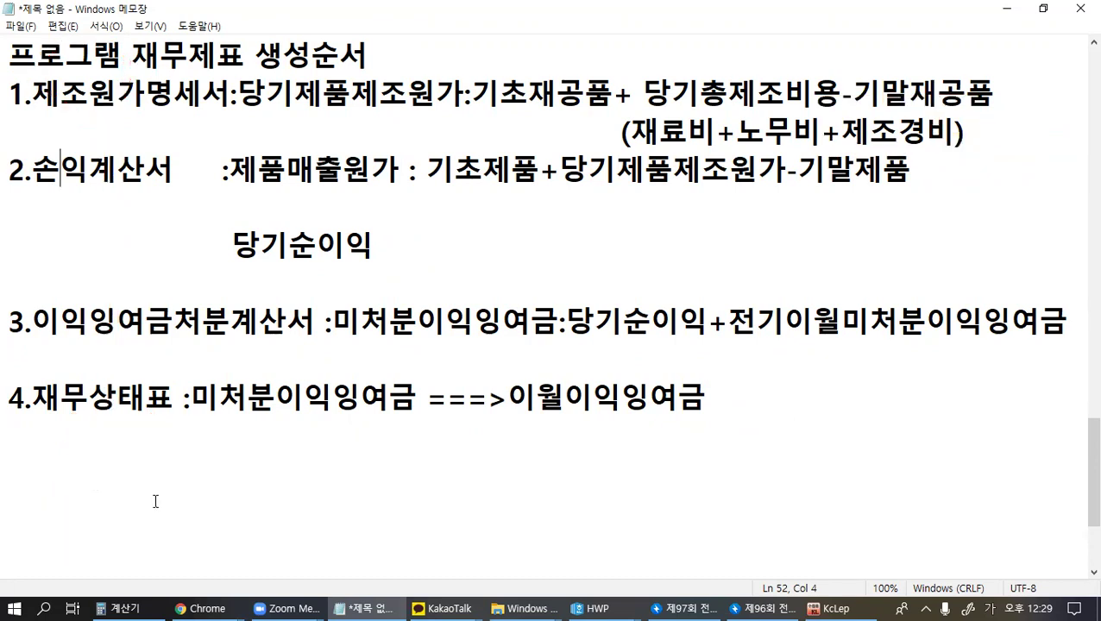
Step: Switch to KcLep, open 전기분원가명세서 and set the amount of 운반비 (0524) to 6,600,000
{"action": "left_click", "coordinate": [832, 598]}
{"action": "left_click", "coordinate": [303, 438]}
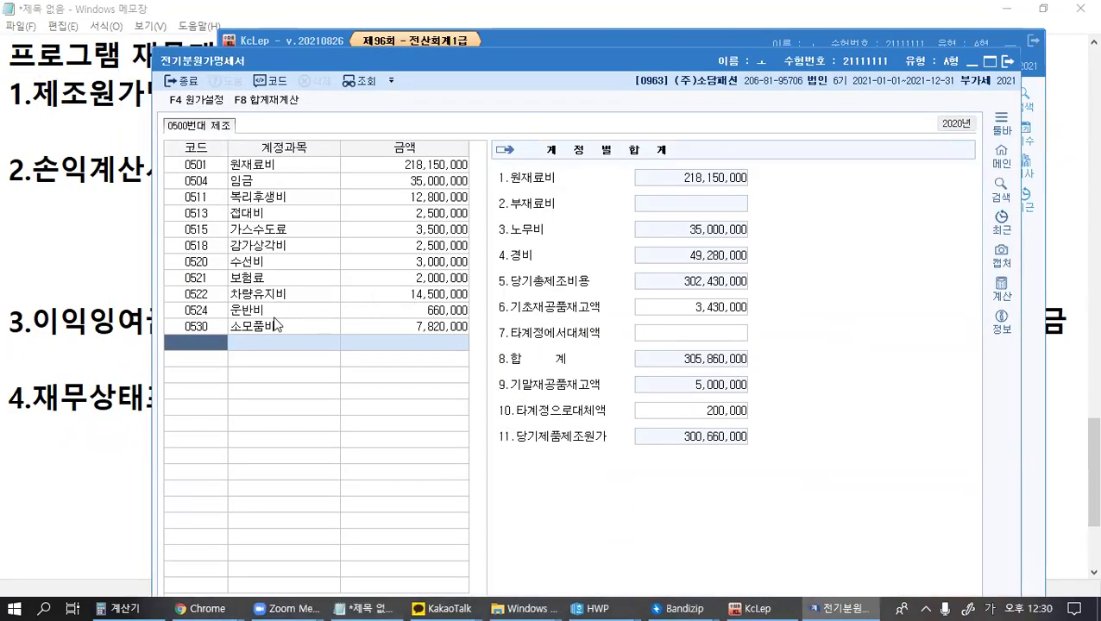
{"action": "left_click", "coordinate": [314, 311]}
{"action": "left_click", "coordinate": [437, 317]}
{"action": "left_click", "coordinate": [438, 317]}
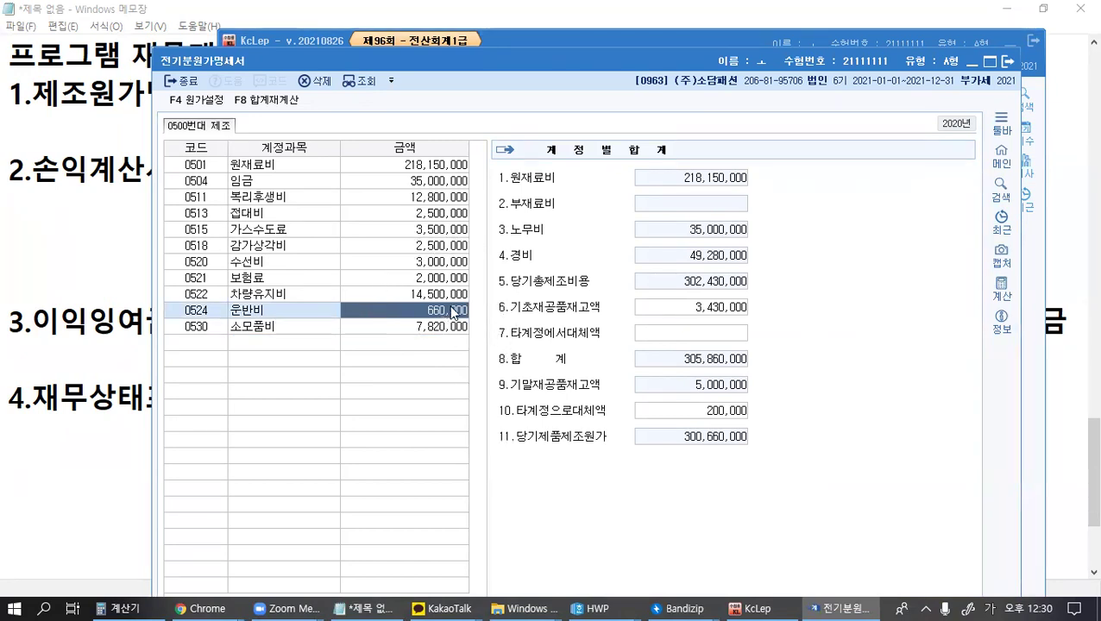
{"action": "type", "text": "6,600,000"}
{"action": "key", "text": "Return"}
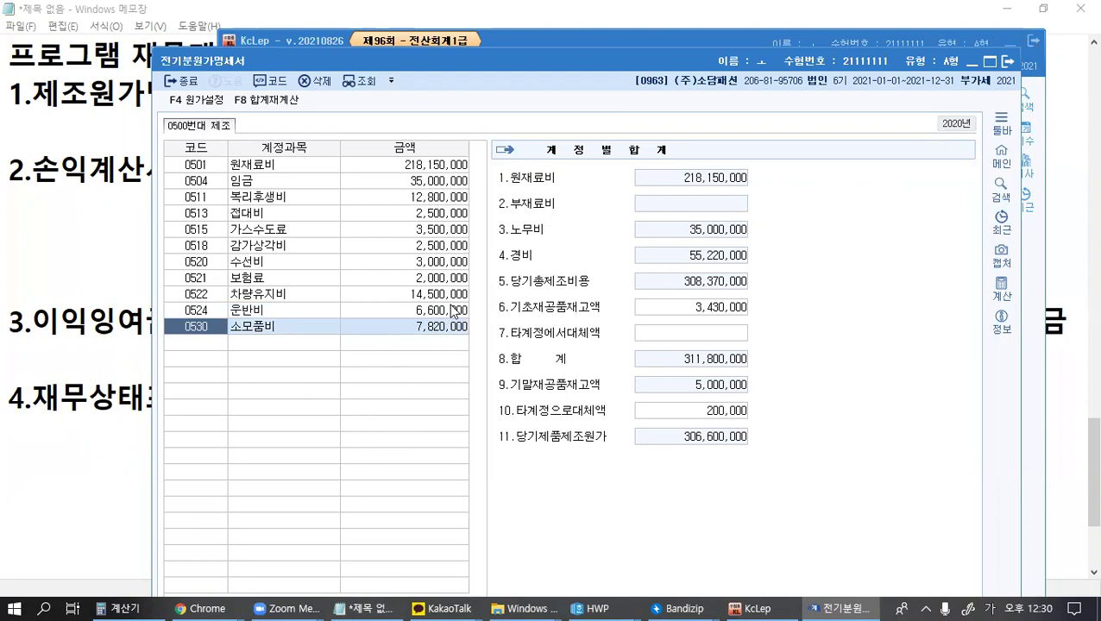
Step: Check the 당기제품제조원가 line in the 계정별합계 of 전기분원가명세서, mark it with a box and close the statement
{"action": "left_click", "coordinate": [210, 337]}
{"action": "left_click", "coordinate": [207, 345]}
{"action": "left_click", "coordinate": [206, 328]}
{"action": "left_click", "coordinate": [207, 312]}
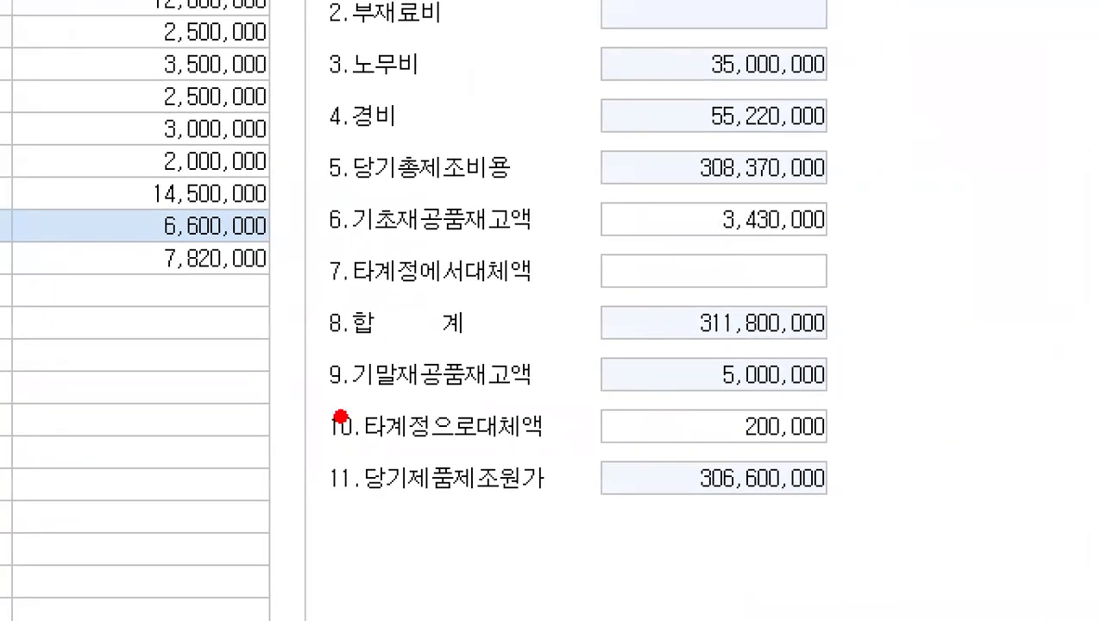
{"action": "mouse_move", "coordinate": [304, 447]}
{"action": "left_mouse_down"}
{"action": "mouse_move", "coordinate": [575, 502]}
{"action": "mouse_move", "coordinate": [860, 527]}
{"action": "left_mouse_up"}
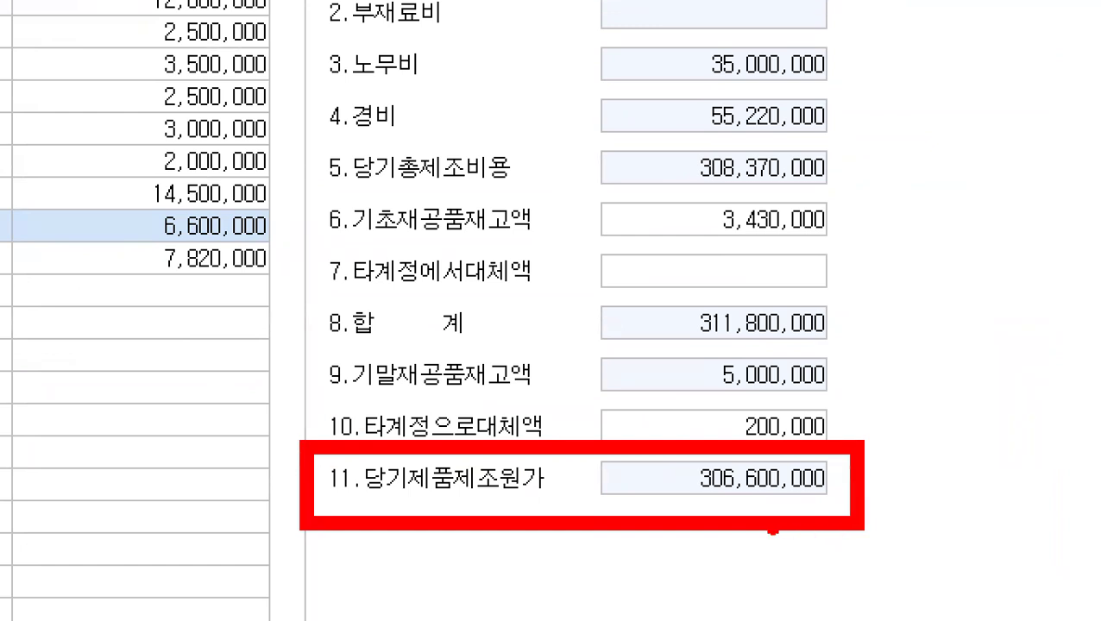
{"action": "mouse_move", "coordinate": [773, 531]}
{"action": "left_mouse_down"}
{"action": "mouse_move", "coordinate": [854, 466]}
{"action": "mouse_move", "coordinate": [747, 541]}
{"action": "left_mouse_up"}
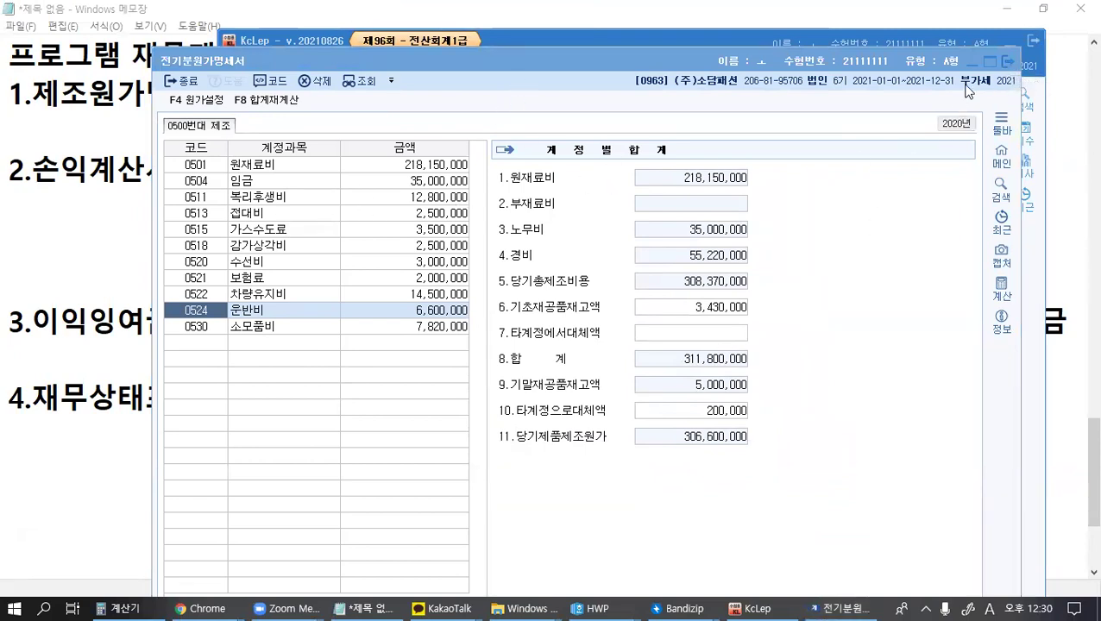
{"action": "left_click", "coordinate": [1005, 59]}
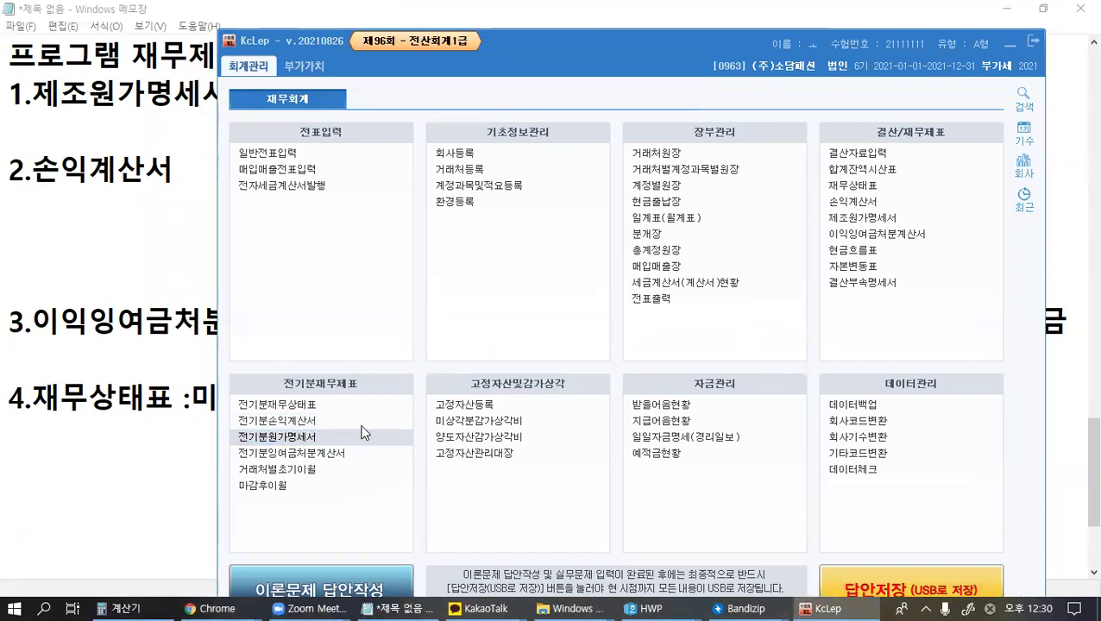
Step: Open 전기분손익계산서 and bring up the 매출원가 breakdown of 제품매출원가 (0455) at its 당기제품제조원가 field
{"action": "left_click", "coordinate": [327, 420]}
{"action": "left_click", "coordinate": [83, 164]}
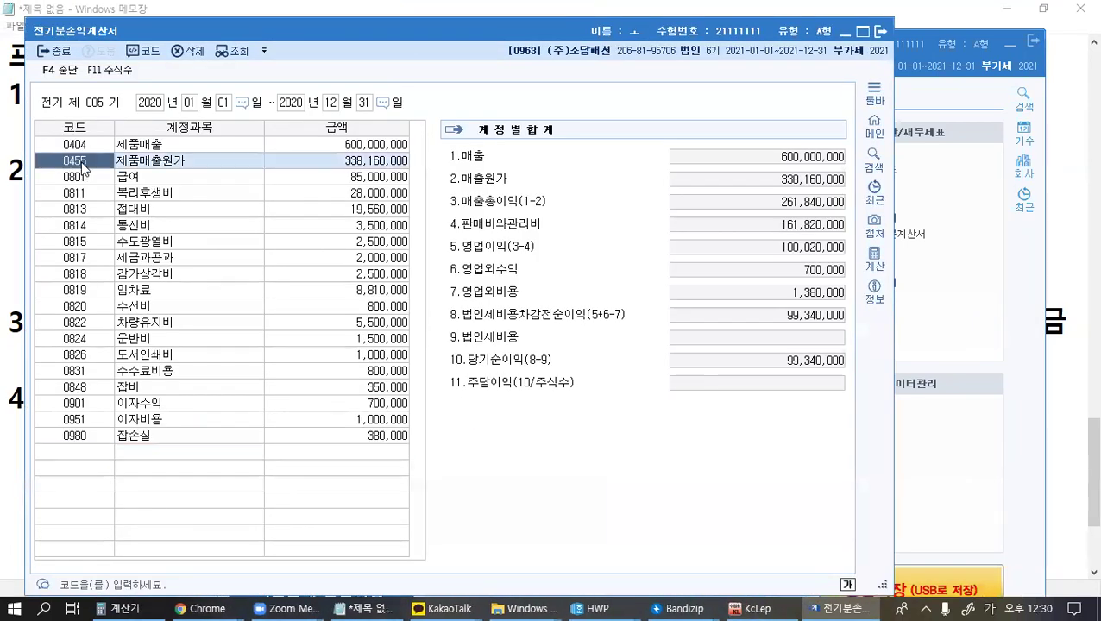
{"action": "key", "text": "Return"}
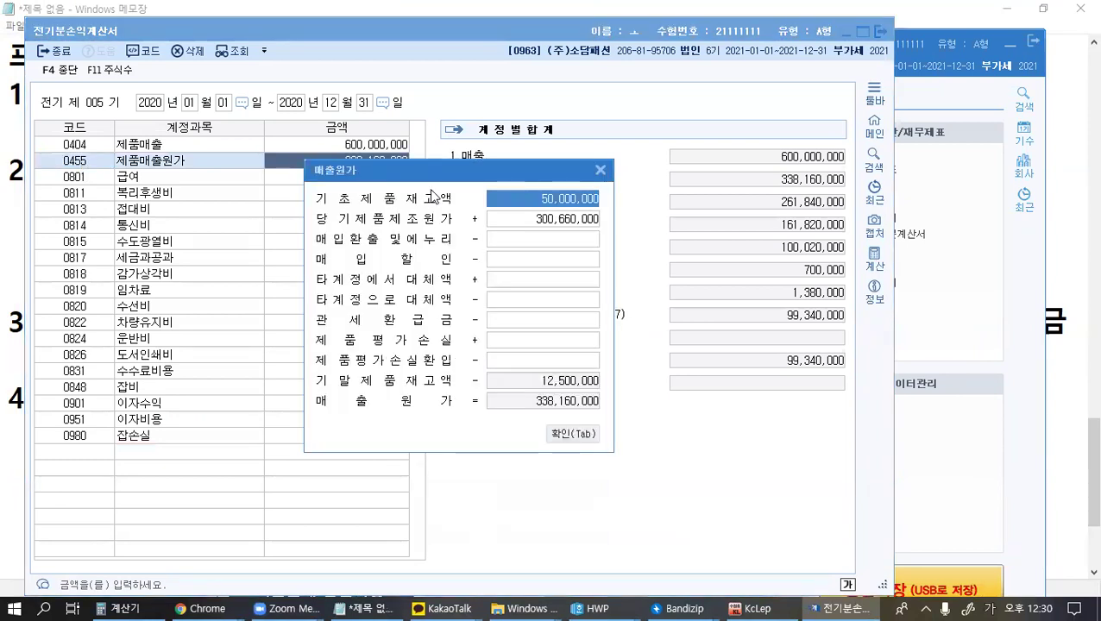
{"action": "left_click", "coordinate": [537, 222]}
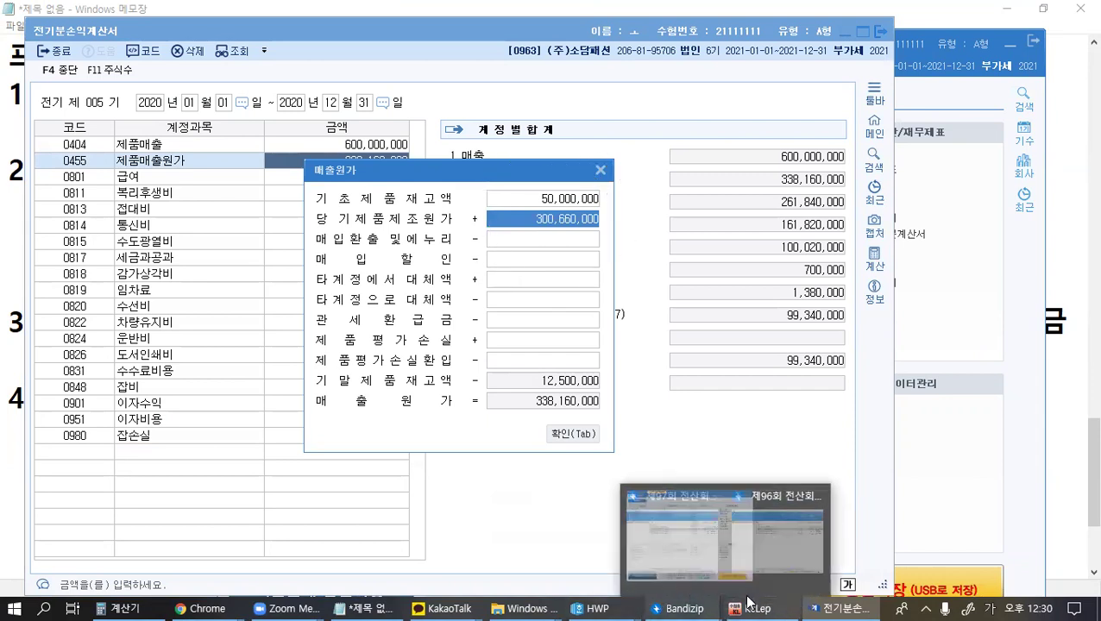
Step: Reopen 전기분원가명세서 alongside the income statement and check its 당기제품제조원가 line, marking it with a box
{"action": "left_click", "coordinate": [748, 539]}
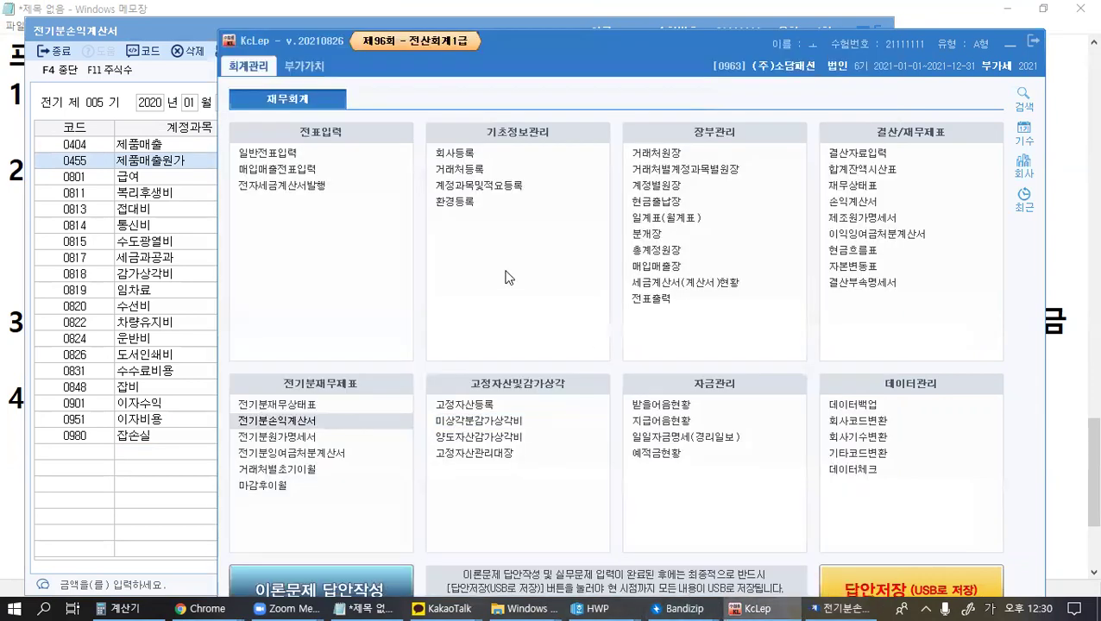
{"action": "left_click", "coordinate": [285, 436]}
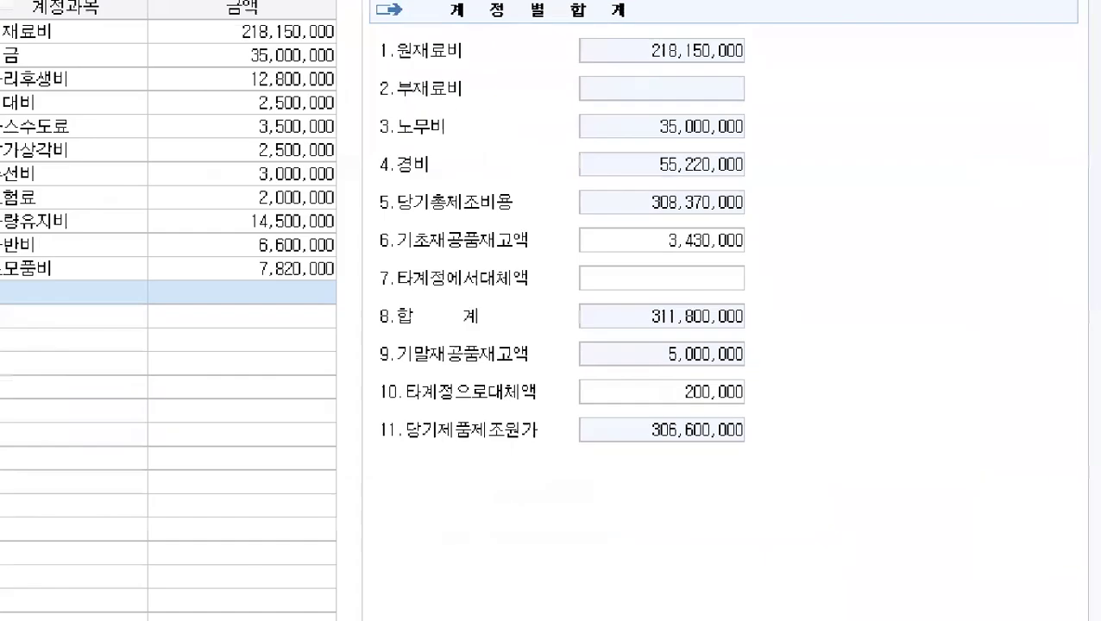
{"action": "left_click_drag", "start_coordinate": [360, 406], "coordinate": [772, 461]}
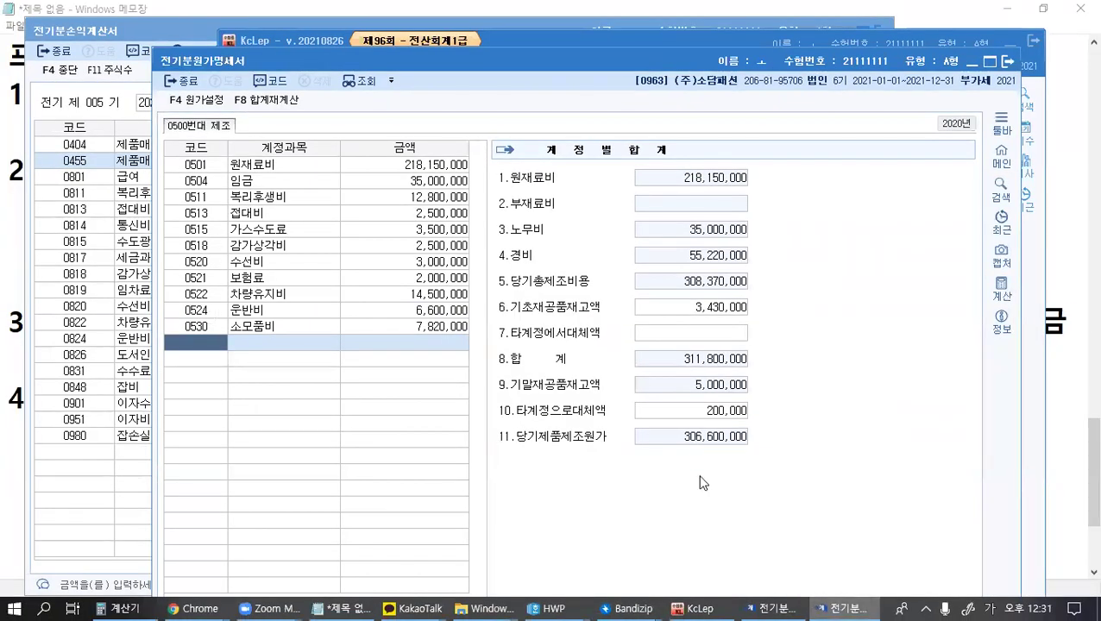
{"action": "left_click", "coordinate": [838, 608]}
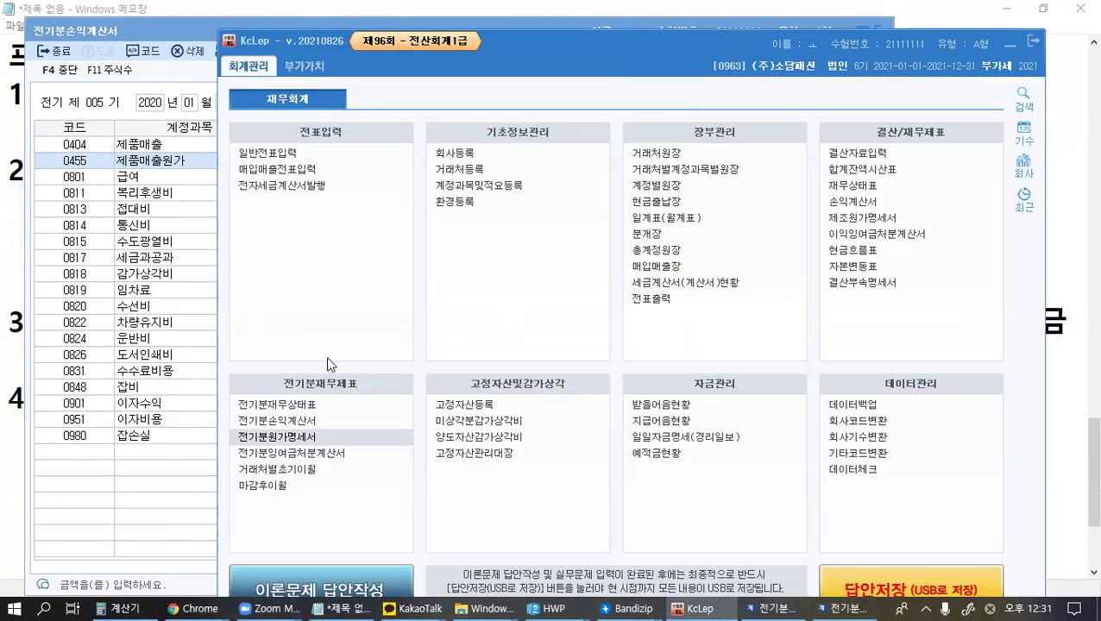
{"action": "left_click", "coordinate": [84, 163]}
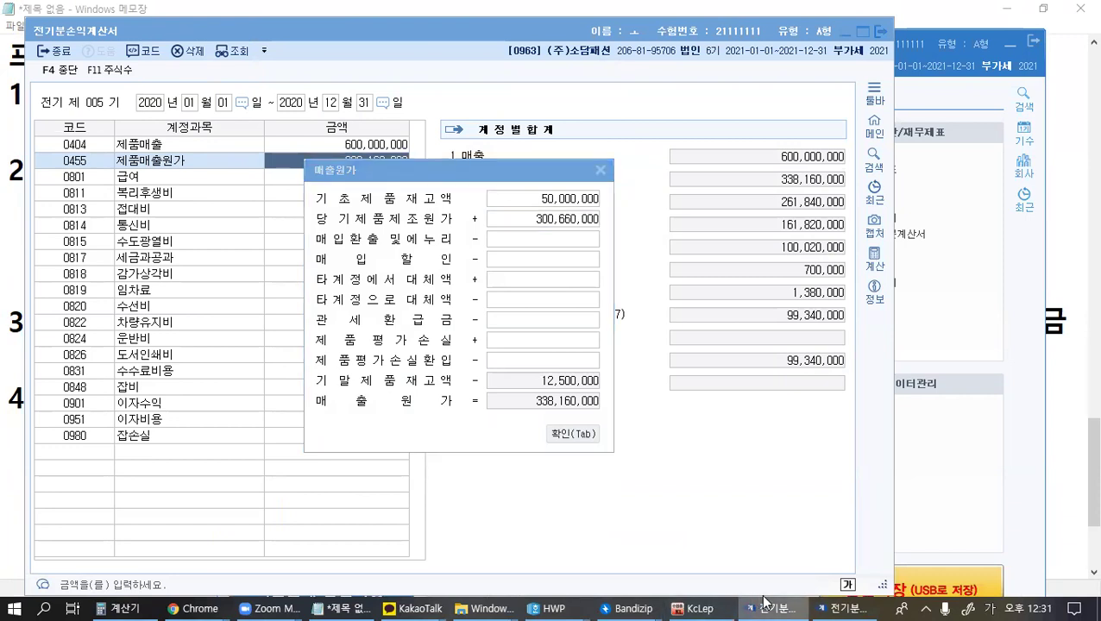
{"action": "left_click", "coordinate": [835, 604]}
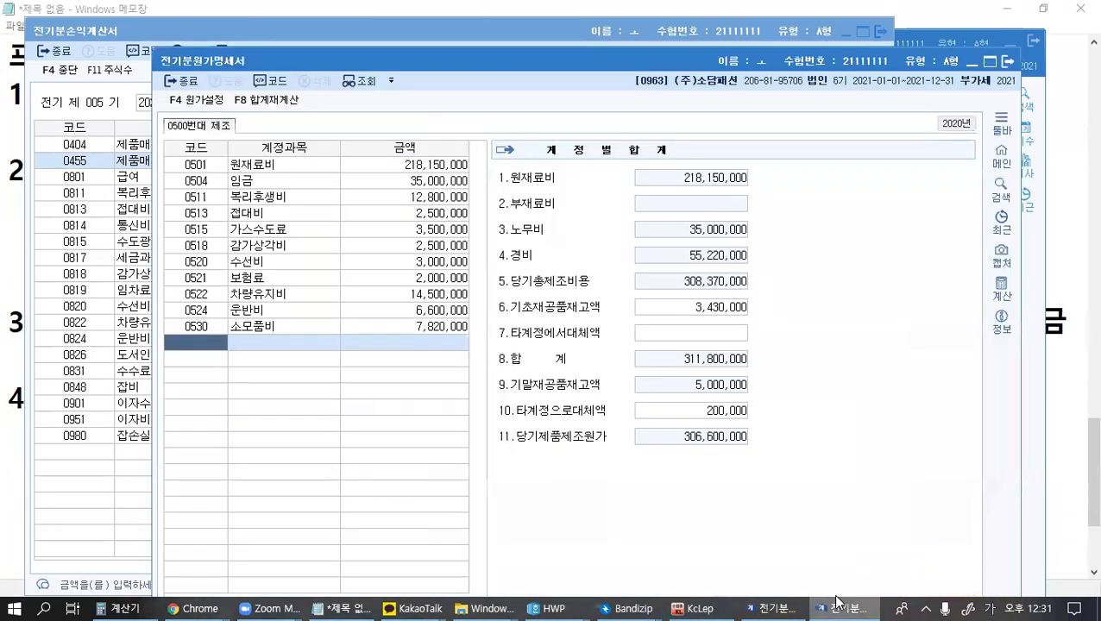
Step: Set 당기제품제조원가 to 306,600,000 in the 매출원가 breakdown of 전기분손익계산서 and confirm the breakdown
{"action": "left_click", "coordinate": [755, 601]}
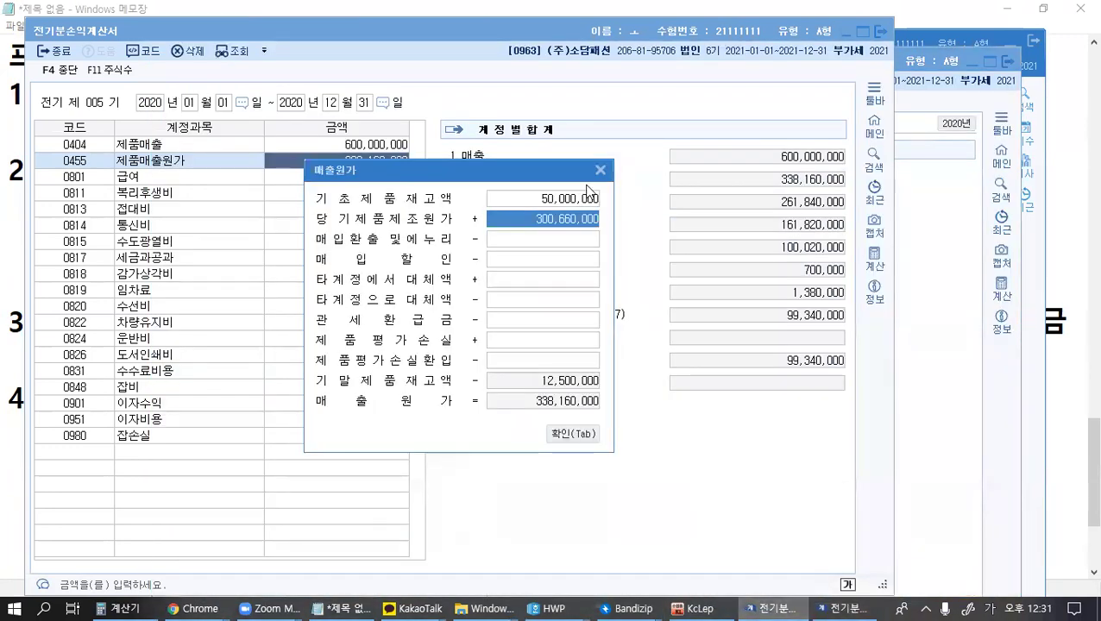
{"action": "type", "text": "306,600"}
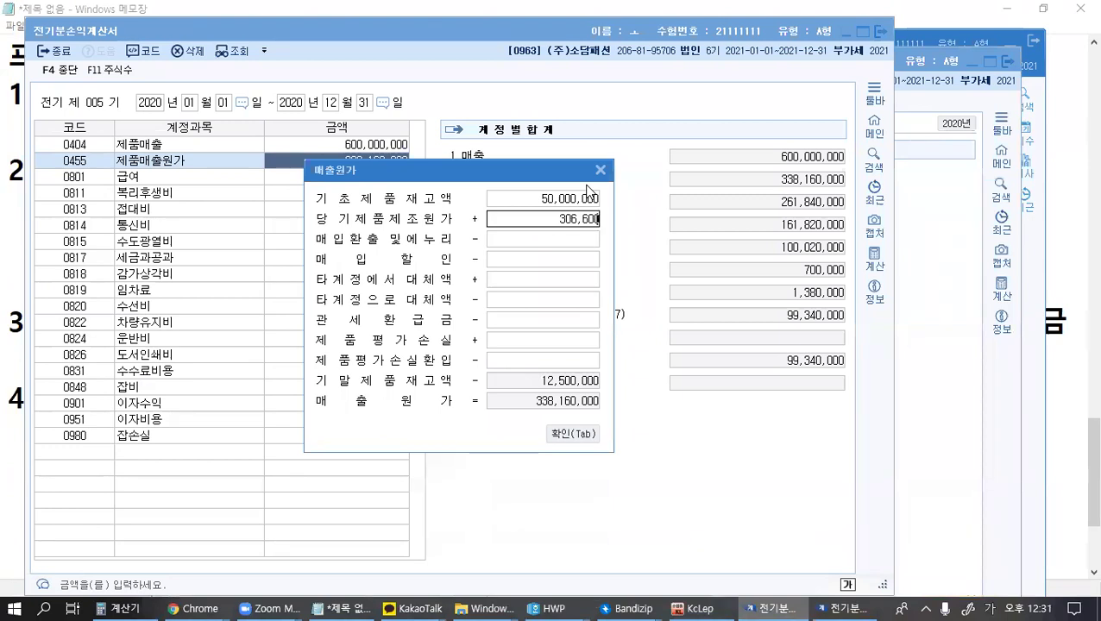
{"action": "type", "text": ",000"}
{"action": "key", "text": "Return"}
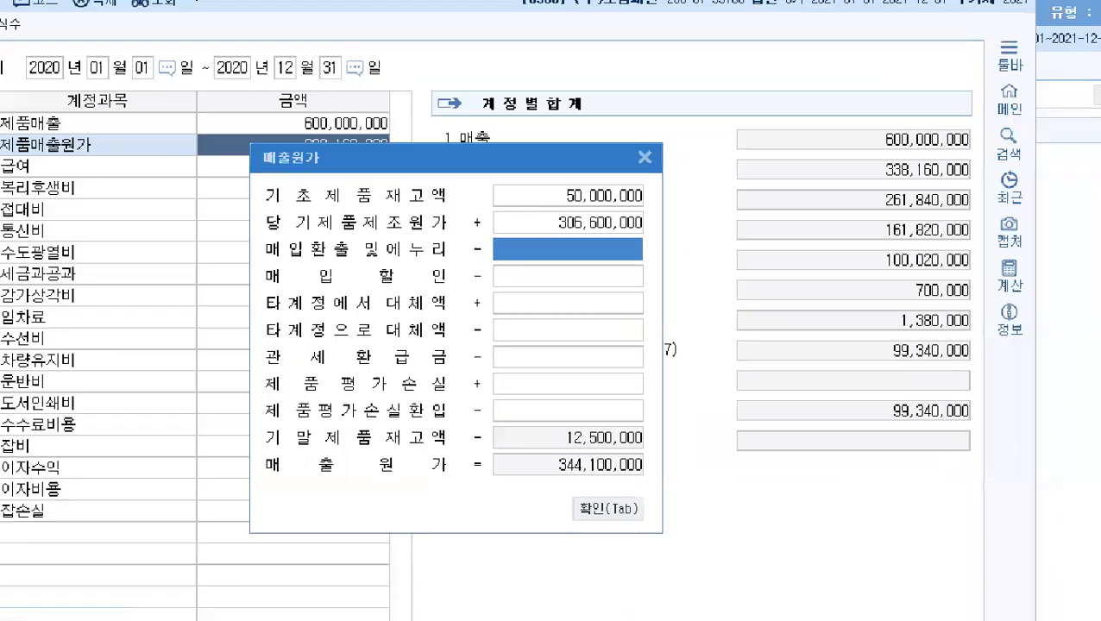
{"action": "left_click_drag", "start_coordinate": [295, 207], "coordinate": [339, 207]}
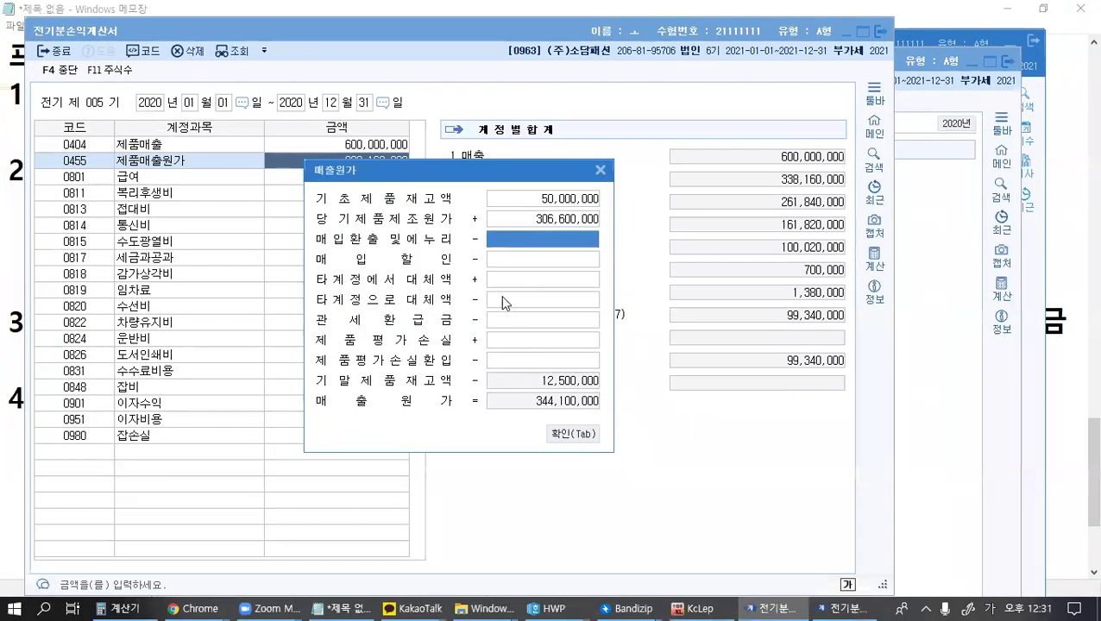
{"action": "key", "text": "Up"}
{"action": "key", "text": "Down"}
{"action": "key", "text": "Up"}
{"action": "key", "text": "Up"}
{"action": "key", "text": "Down"}
{"action": "left_click", "coordinate": [574, 431]}
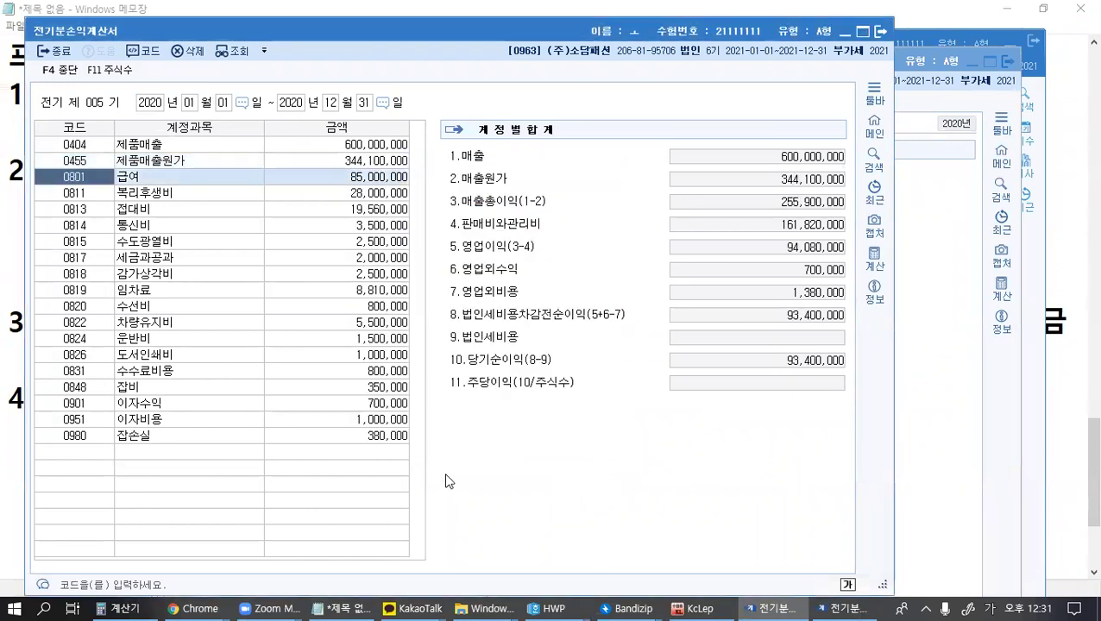
Step: Check the 당기순이익 line in the 계정별합계 of 전기분손익계산서, marking it with a box
{"action": "left_click", "coordinate": [76, 160]}
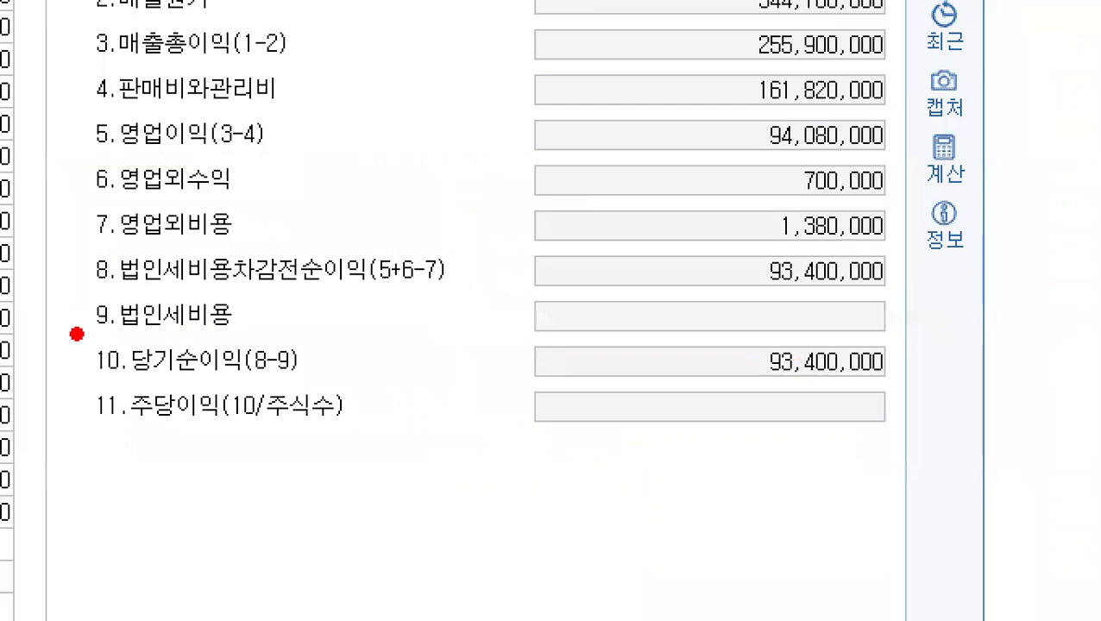
{"action": "mouse_move", "coordinate": [435, 343]}
{"action": "left_mouse_down"}
{"action": "mouse_move", "coordinate": [689, 372]}
{"action": "mouse_move", "coordinate": [861, 376]}
{"action": "mouse_move", "coordinate": [921, 397]}
{"action": "left_mouse_up"}
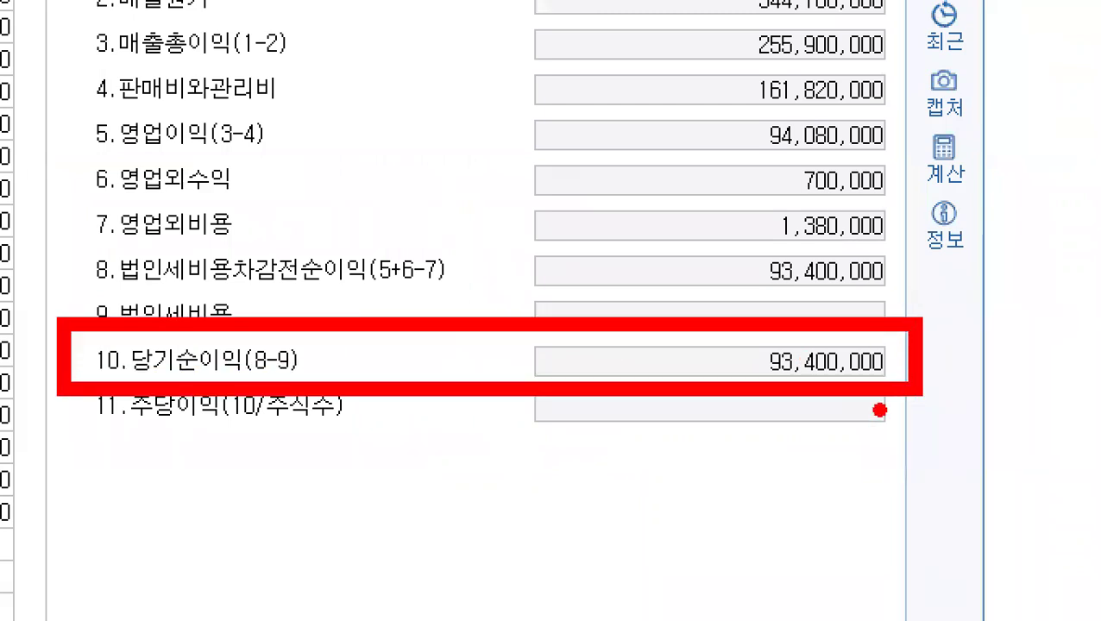
{"action": "key", "text": "Escape"}
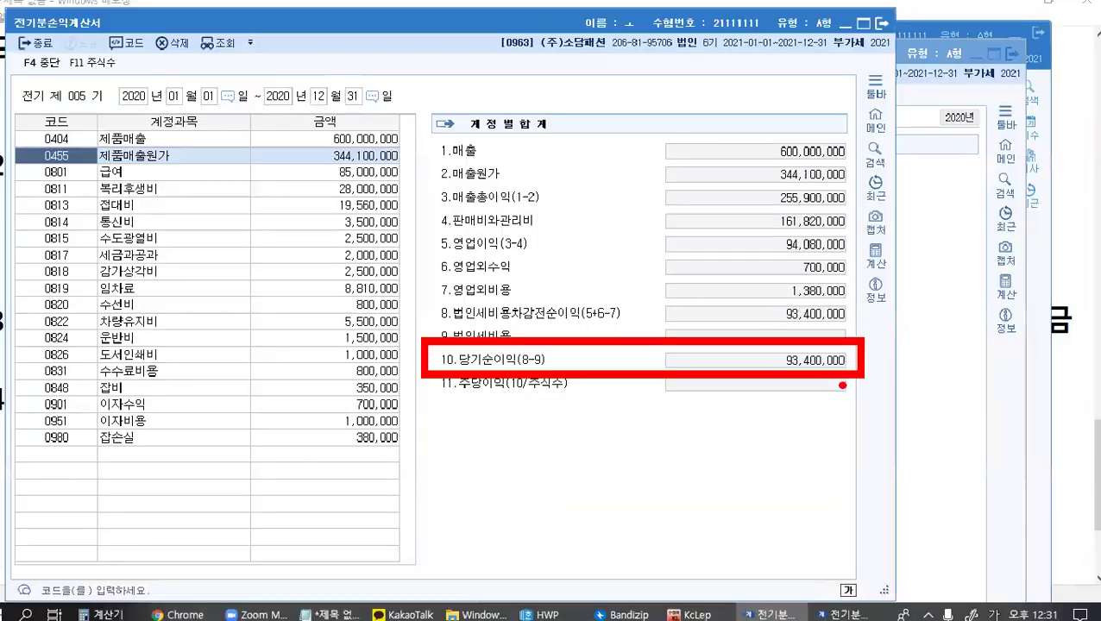
Step: Open 전기분잉여금처분계산서 and load 당기순이익 from the 전기분 손익계산서 into it
{"action": "left_click", "coordinate": [682, 606]}
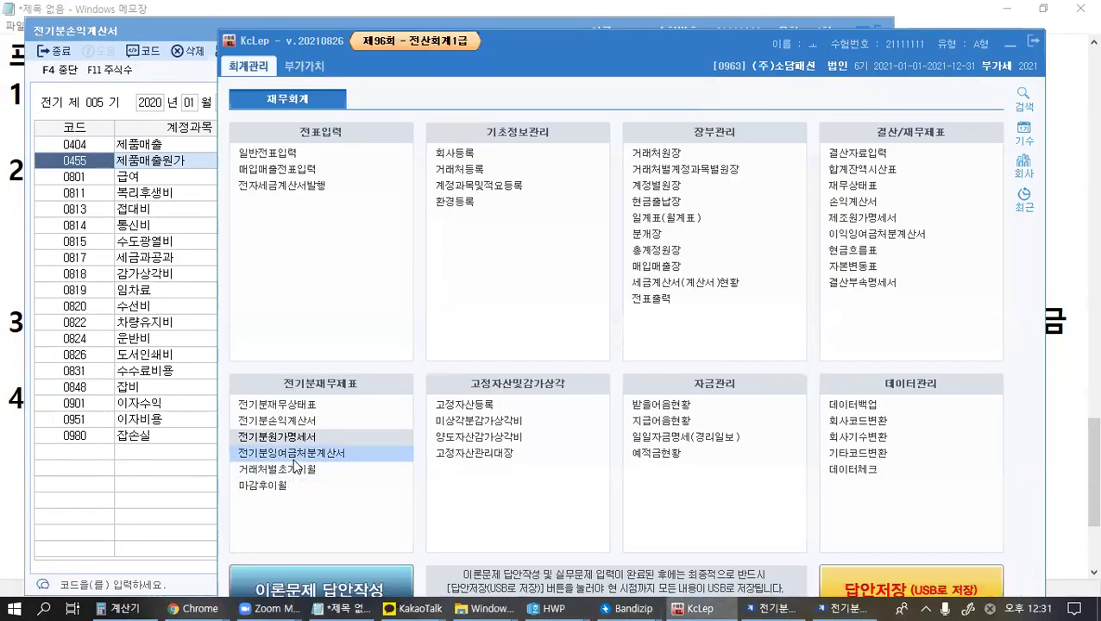
{"action": "left_click", "coordinate": [406, 453]}
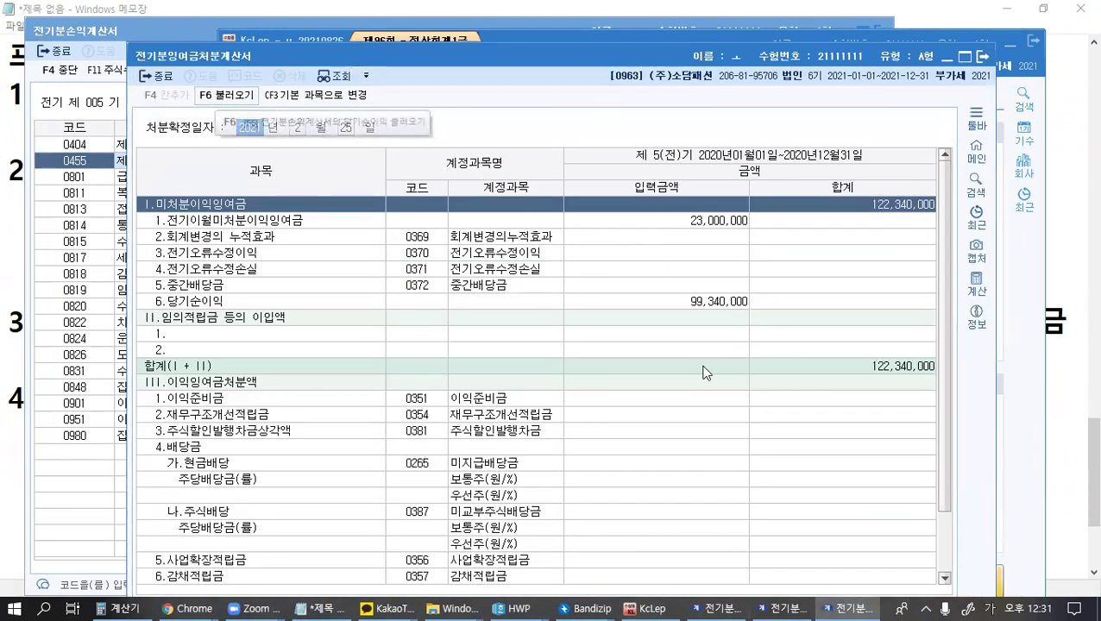
{"action": "left_click", "coordinate": [681, 302]}
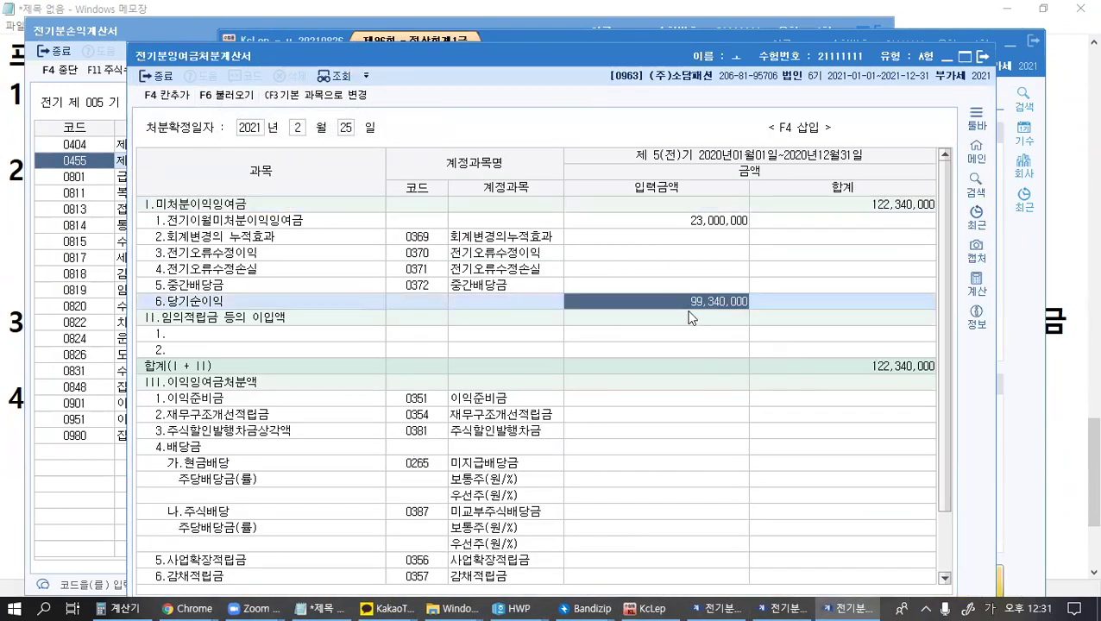
{"action": "left_click", "coordinate": [244, 96]}
{"action": "key", "text": "Return"}
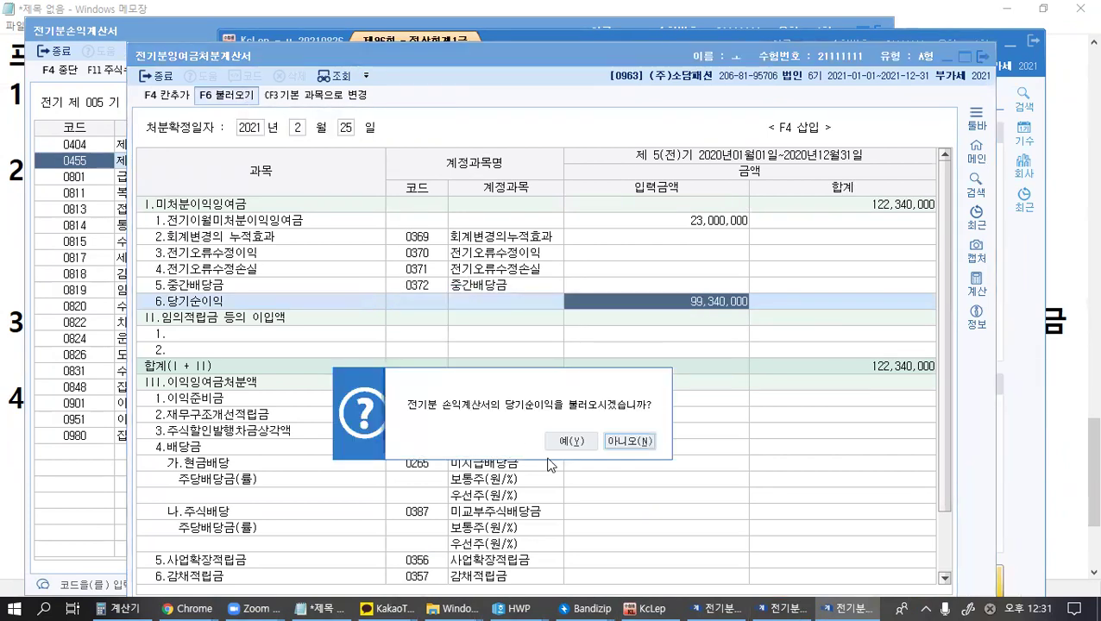
{"action": "key", "text": "Return"}
Step: Review the 당기순이익, 전기이월미처분이익잉여금 and 미처분이익잉여금 total amounts in 전기분잉여금처분계산서
{"action": "left_click", "coordinate": [683, 301]}
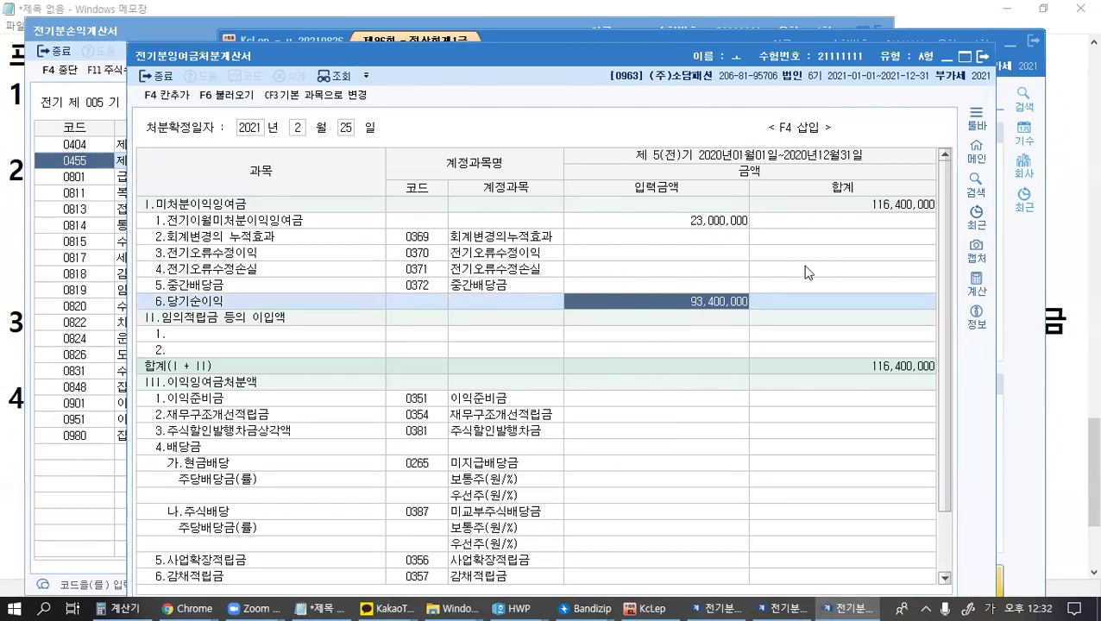
{"action": "left_click", "coordinate": [902, 208]}
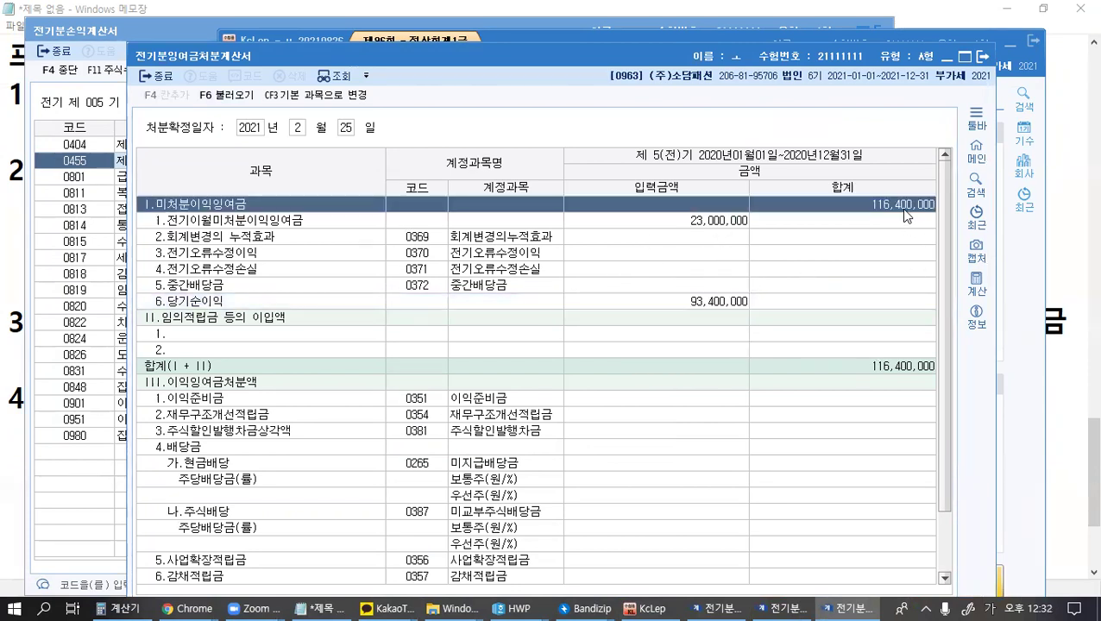
{"action": "left_click", "coordinate": [716, 221]}
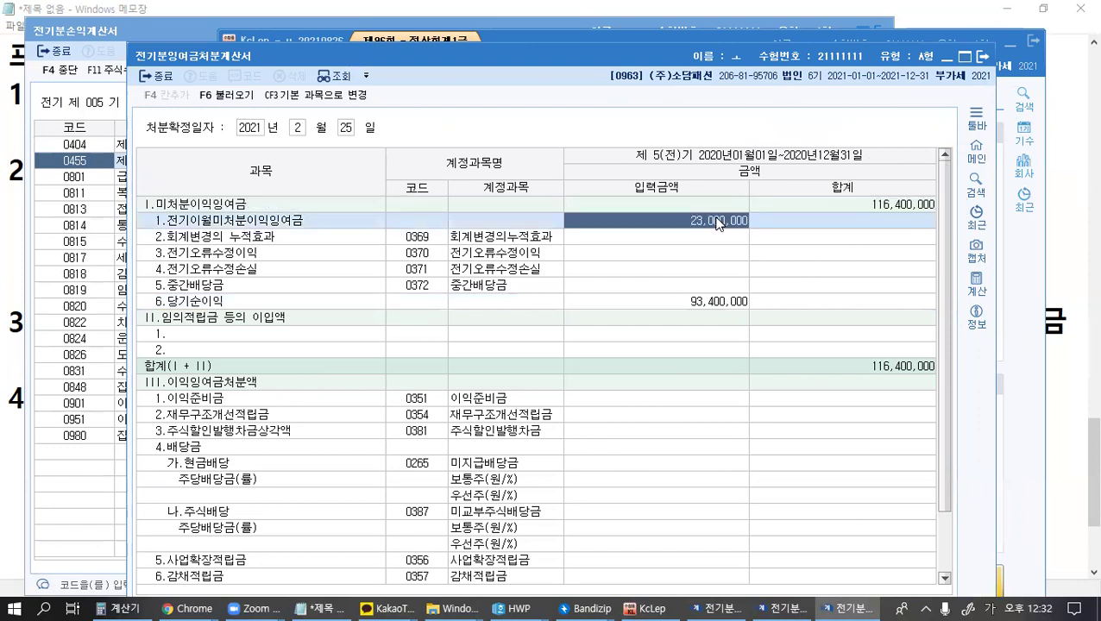
{"action": "left_click", "coordinate": [708, 306]}
{"action": "left_click", "coordinate": [900, 203]}
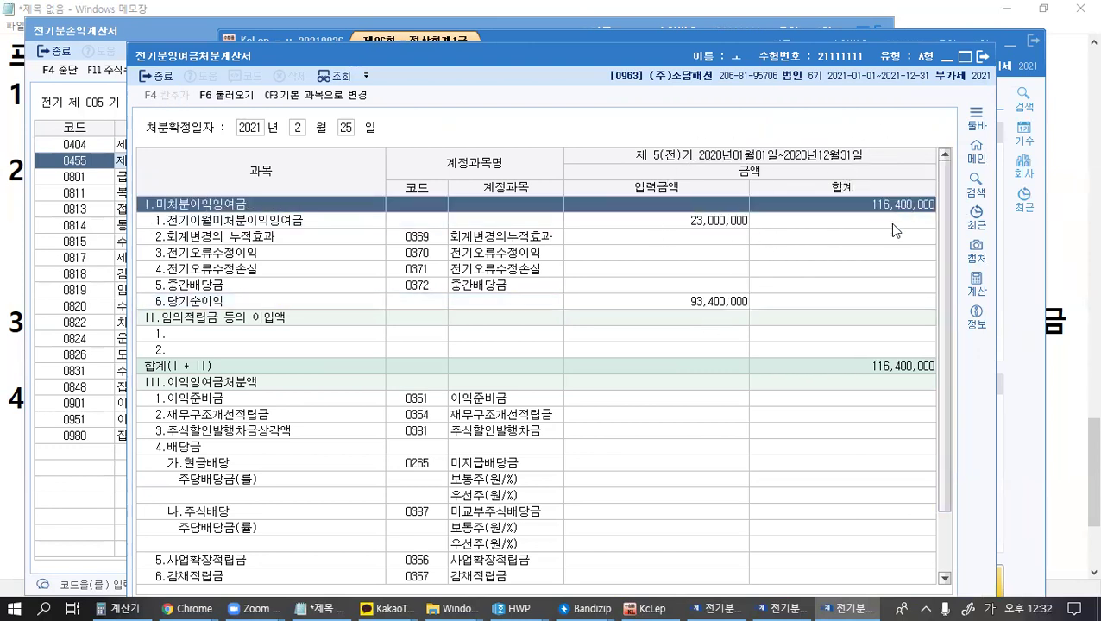
{"action": "left_click", "coordinate": [893, 222]}
{"action": "left_click", "coordinate": [897, 222]}
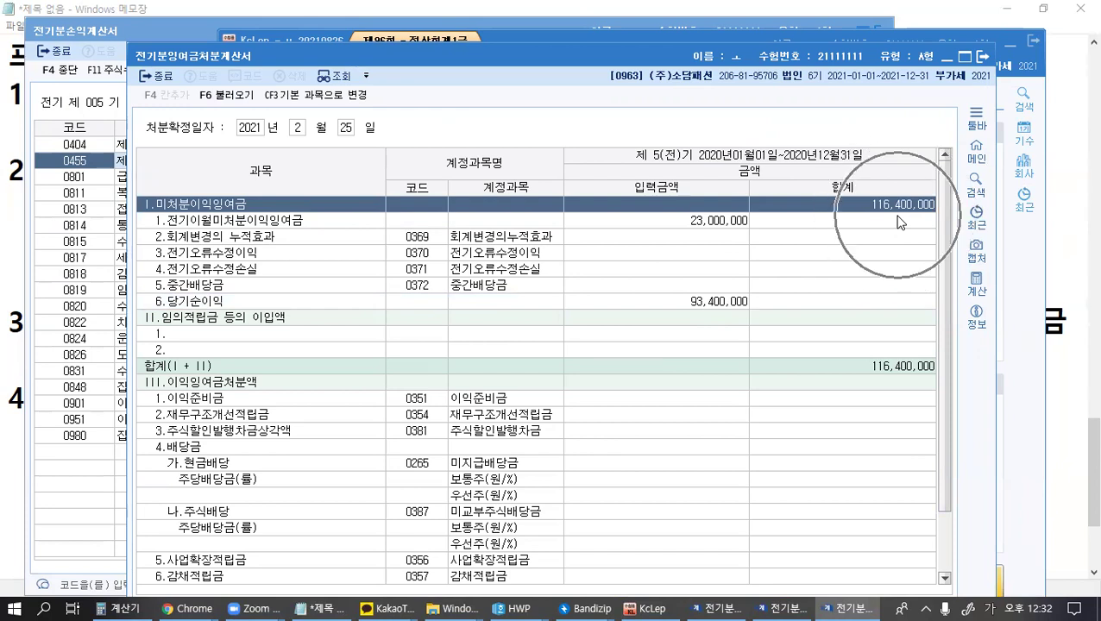
{"action": "left_click", "coordinate": [897, 221]}
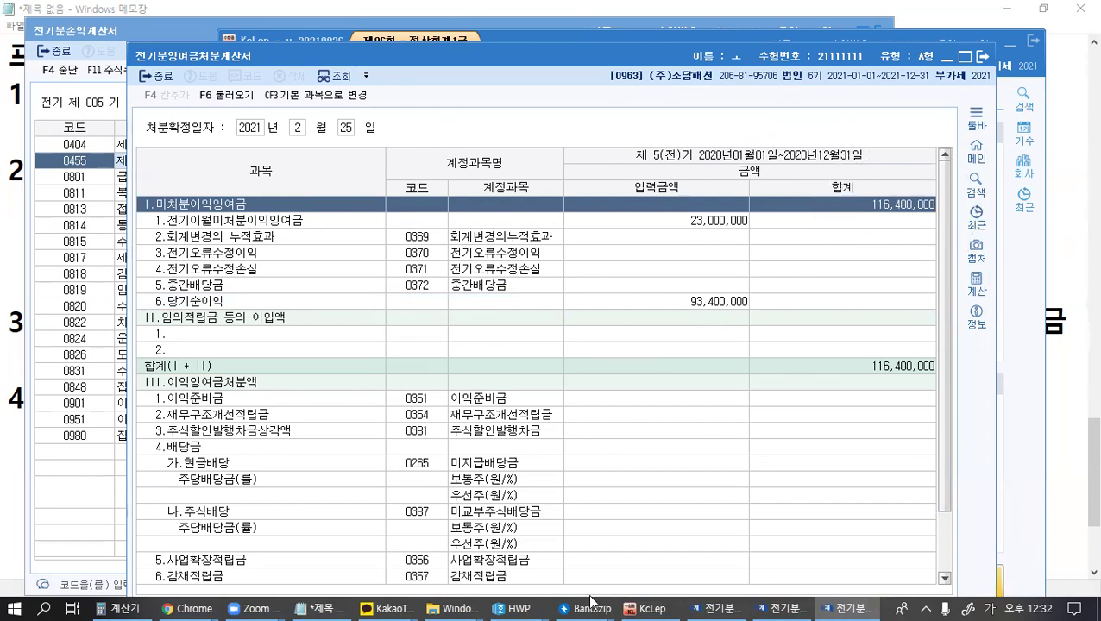
Step: Open 전기분재무상태표 and arrange the windows so the 미처분이익잉여금 total of 전기분잉여금처분계산서 stays visible above it
{"action": "left_click", "coordinate": [647, 608]}
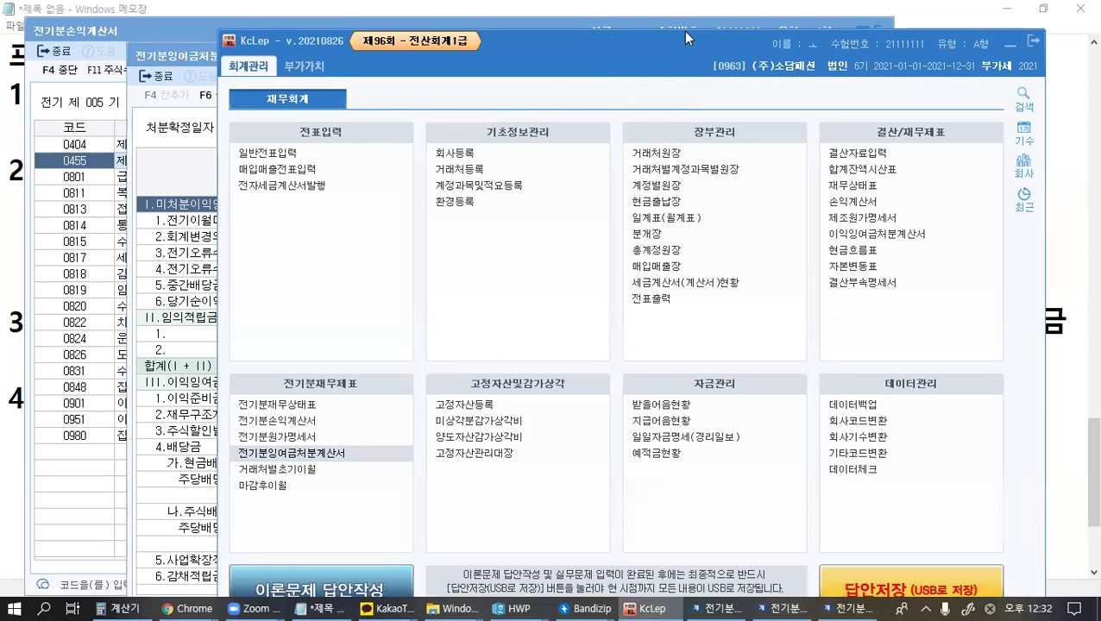
{"action": "left_click_drag", "start_coordinate": [683, 46], "coordinate": [604, 233]}
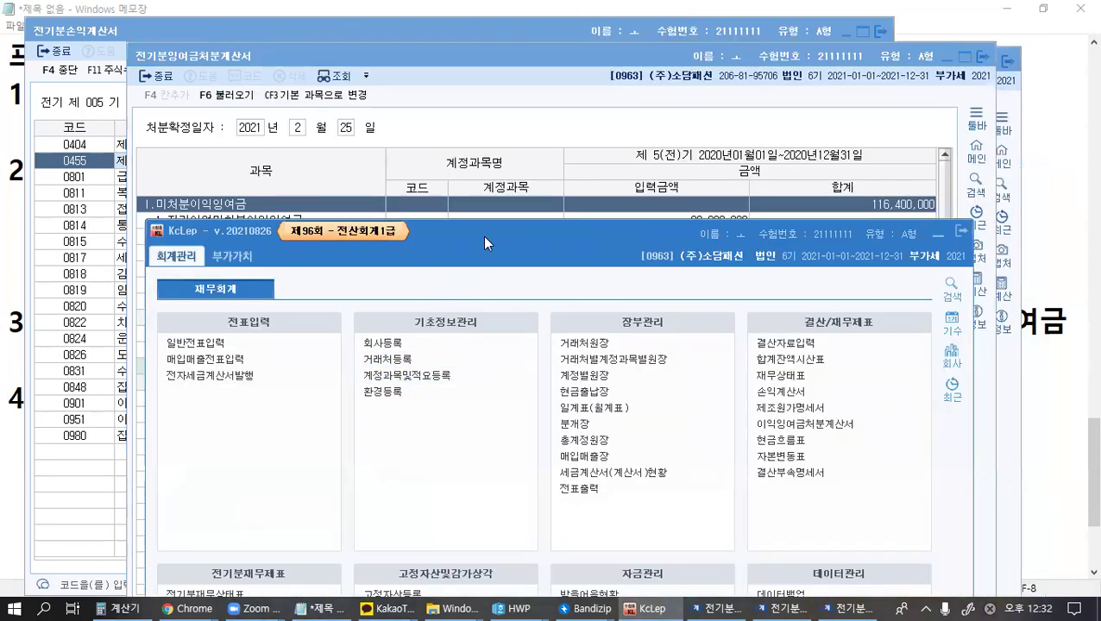
{"action": "left_click_drag", "start_coordinate": [484, 224], "coordinate": [487, 97]}
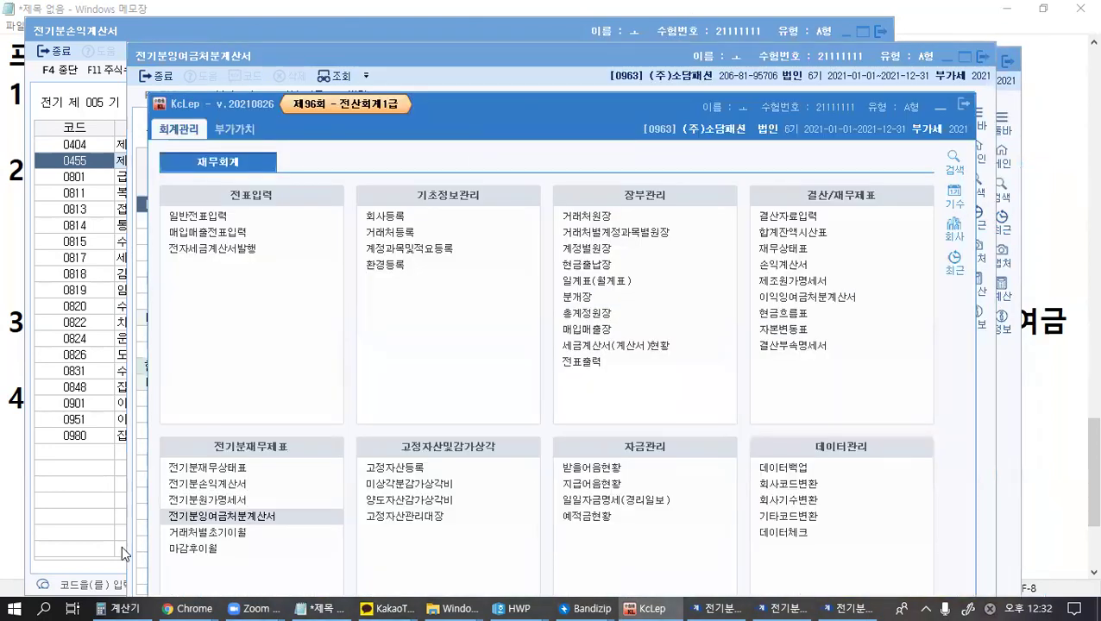
{"action": "left_click", "coordinate": [226, 471]}
{"action": "left_click", "coordinate": [953, 121]}
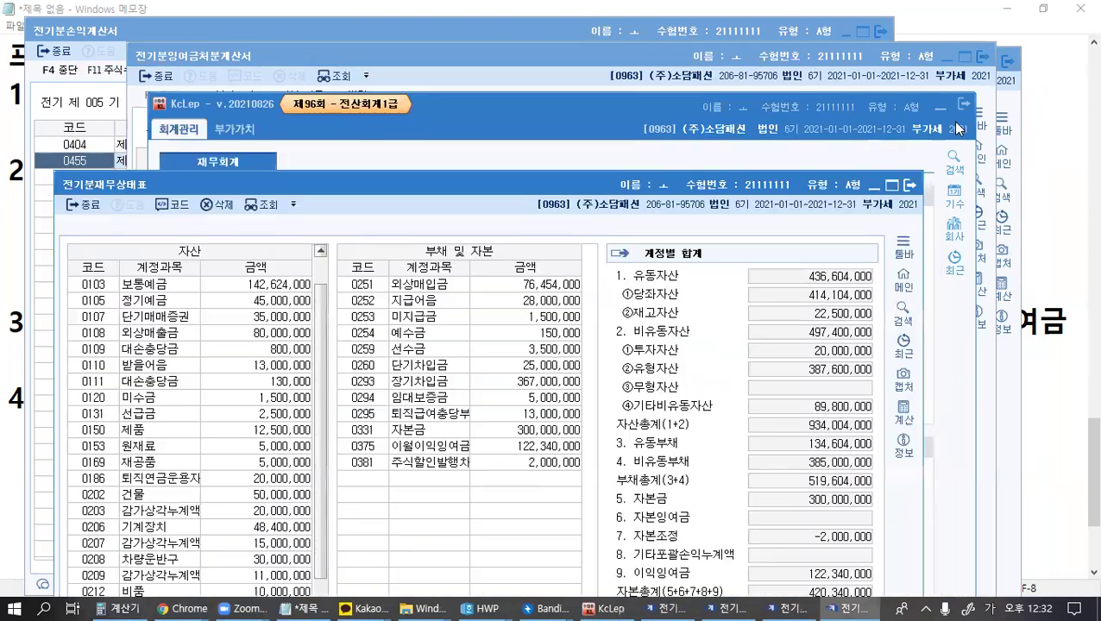
{"action": "left_click", "coordinate": [937, 110]}
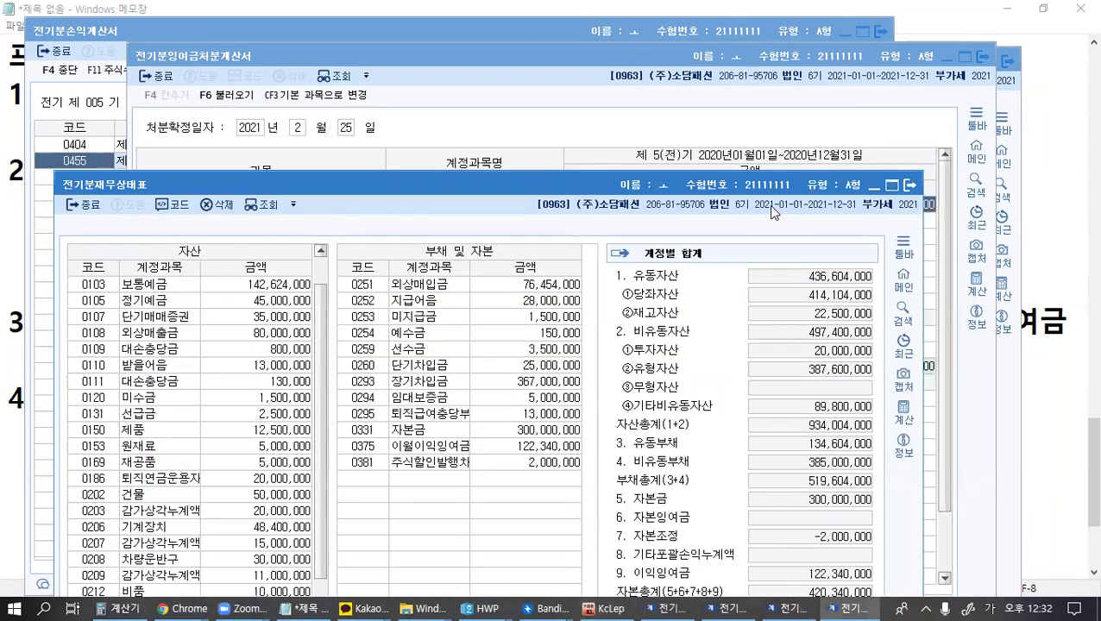
{"action": "left_click_drag", "start_coordinate": [793, 179], "coordinate": [839, 232]}
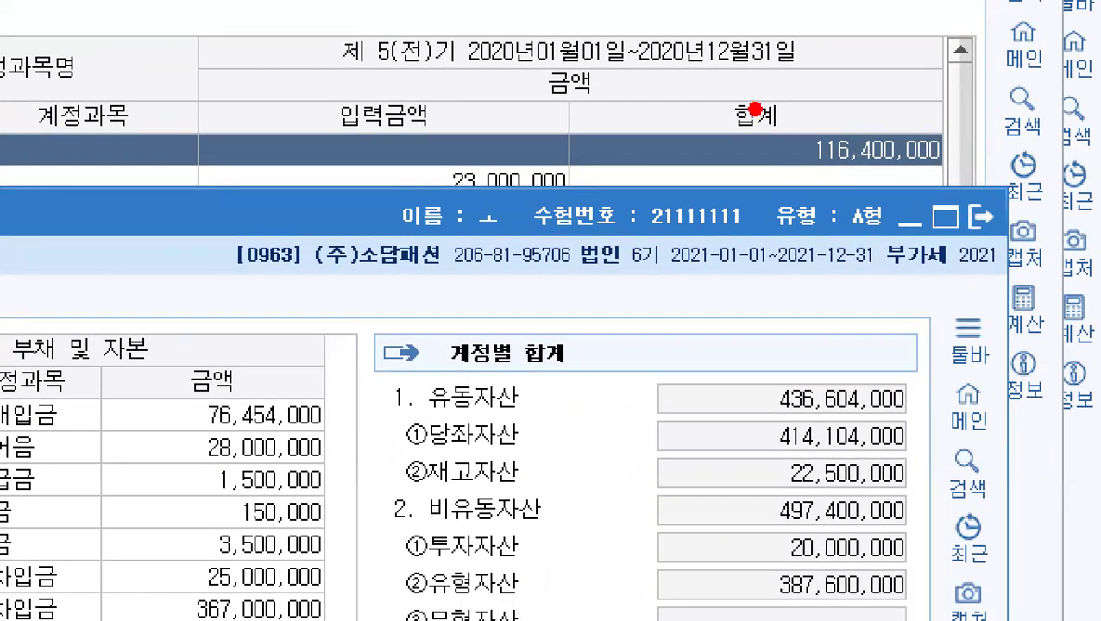
Step: Compare the 미처분이익잉여금 total with 이월이익잉여금 (0375) in 전기분재무상태표, marking both and linking them with a line
{"action": "left_click_drag", "start_coordinate": [743, 103], "coordinate": [952, 189]}
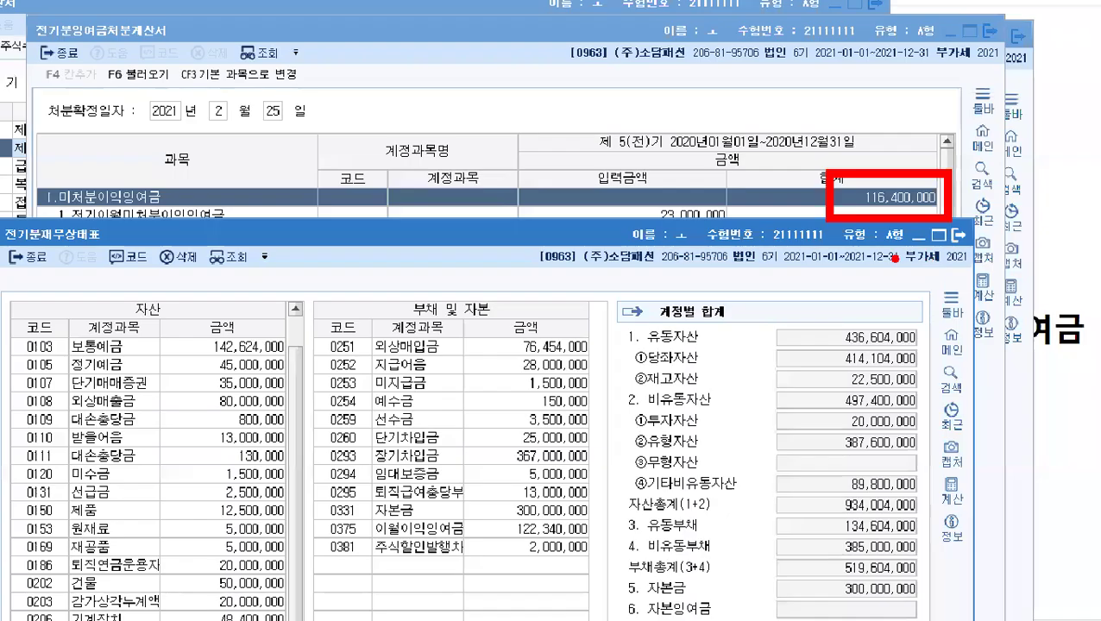
{"action": "mouse_move", "coordinate": [312, 512]}
{"action": "left_mouse_down"}
{"action": "mouse_move", "coordinate": [538, 554]}
{"action": "mouse_move", "coordinate": [612, 545]}
{"action": "left_mouse_up"}
{"action": "mouse_move", "coordinate": [841, 202]}
{"action": "left_mouse_down"}
{"action": "mouse_move", "coordinate": [559, 376]}
{"action": "mouse_move", "coordinate": [535, 494]}
{"action": "mouse_move", "coordinate": [553, 499]}
{"action": "left_mouse_up"}
{"action": "mouse_move", "coordinate": [26, 166]}
{"action": "left_mouse_down"}
{"action": "mouse_move", "coordinate": [69, 197]}
{"action": "mouse_move", "coordinate": [207, 214]}
{"action": "left_mouse_up"}
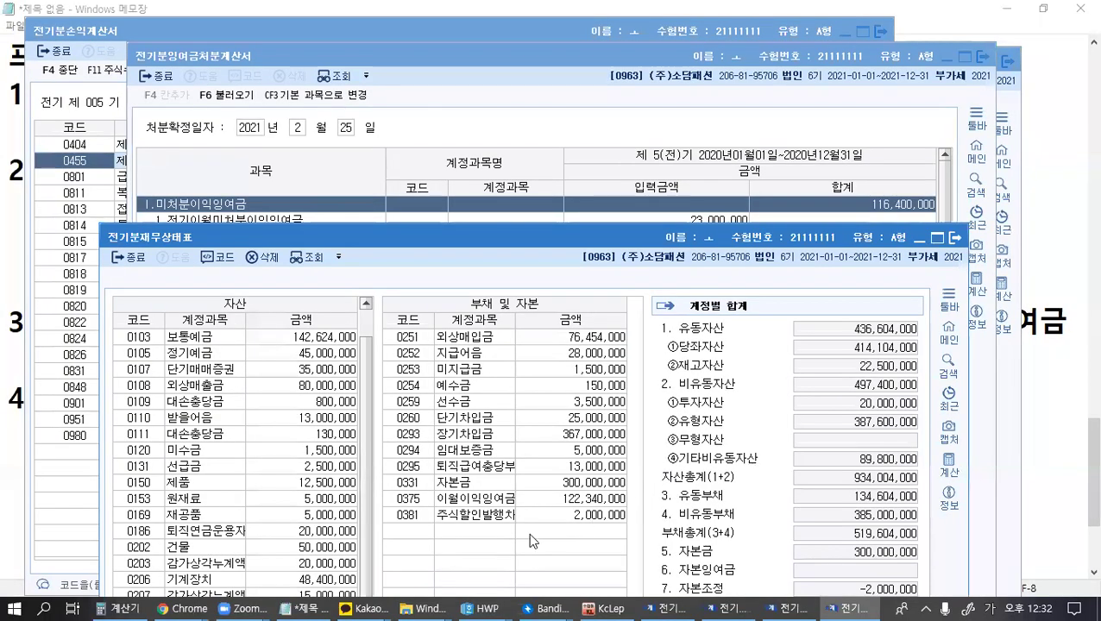
Step: Set the 이월이익잉여금 (0375) amount in 전기분재무상태표 to 116,400,000
{"action": "left_click", "coordinate": [600, 500]}
{"action": "type", "text": "1"}
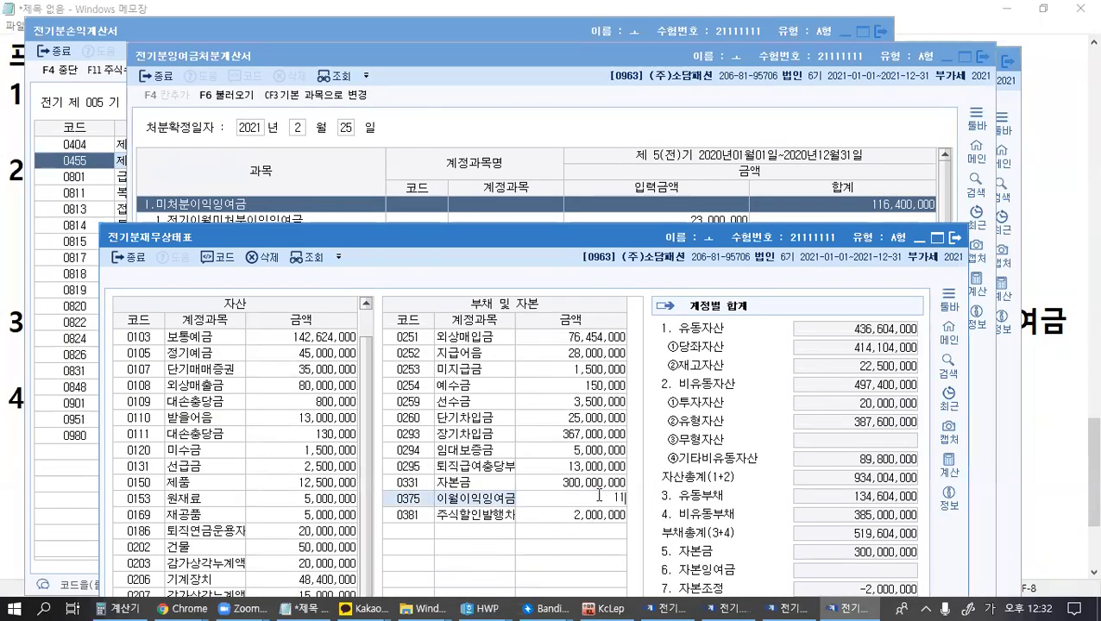
{"action": "type", "text": "16,400,"}
{"action": "type", "text": "000"}
{"action": "key", "text": "Return"}
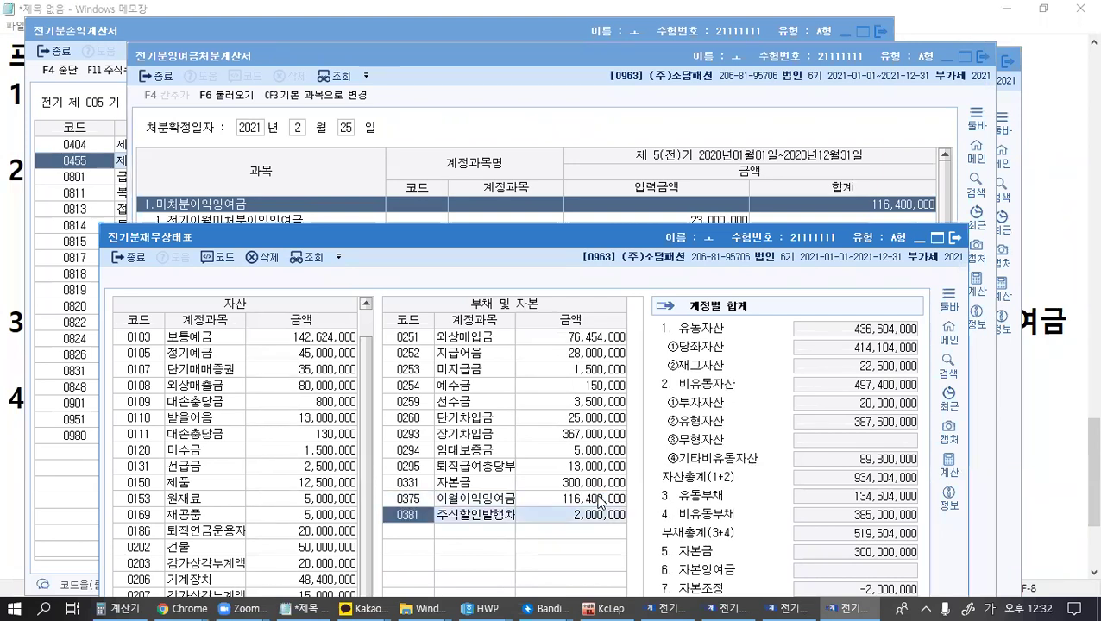
Step: Bring the whole 전기분재무상태표 into view and check 차변합계, 대변합계, 대차차액 and the 이월이익잉여금 row, marking each with a box
{"action": "left_click_drag", "start_coordinate": [614, 235], "coordinate": [595, 13]}
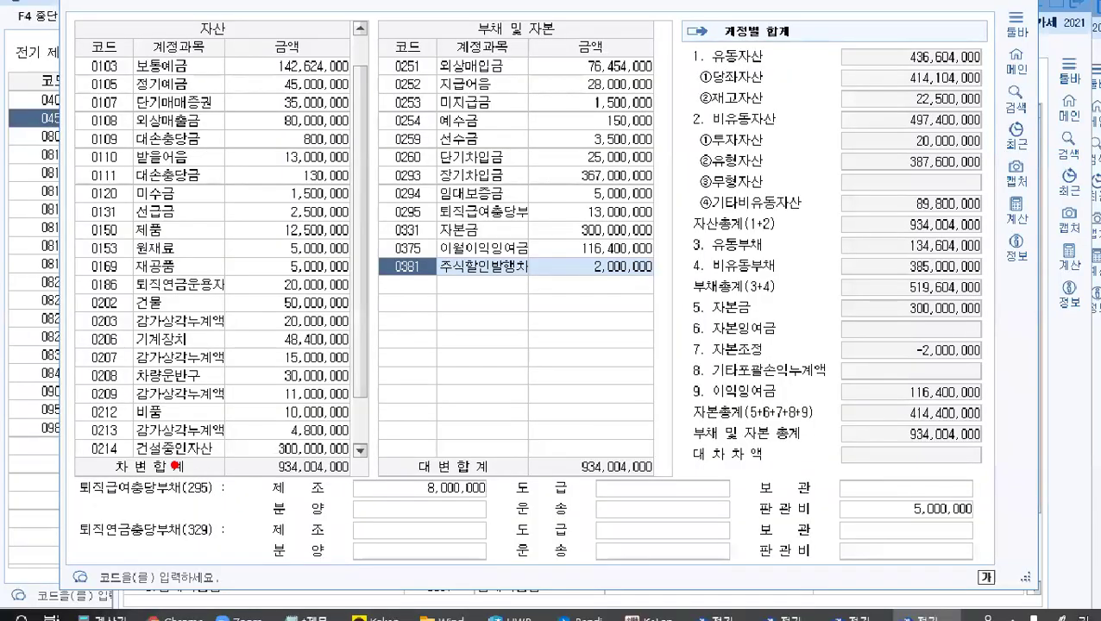
{"action": "mouse_move", "coordinate": [115, 449]}
{"action": "left_mouse_down"}
{"action": "mouse_move", "coordinate": [150, 461]}
{"action": "mouse_move", "coordinate": [679, 482]}
{"action": "left_mouse_up"}
{"action": "left_click_drag", "start_coordinate": [828, 448], "coordinate": [1003, 472]}
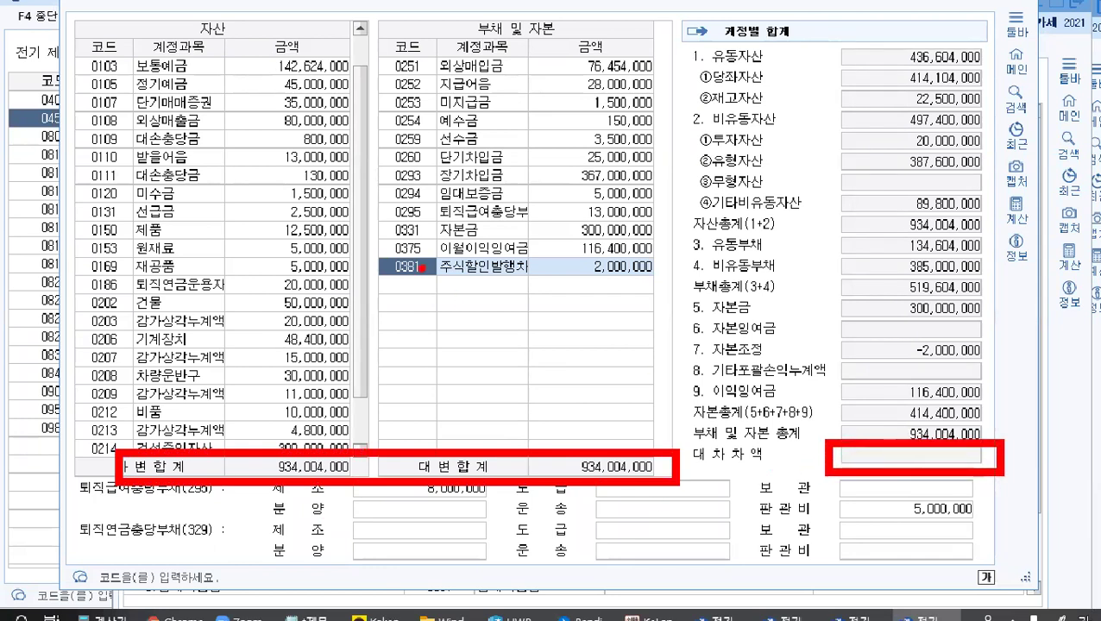
{"action": "mouse_move", "coordinate": [380, 242]}
{"action": "left_mouse_down"}
{"action": "mouse_move", "coordinate": [614, 298]}
{"action": "mouse_move", "coordinate": [672, 269]}
{"action": "left_mouse_up"}
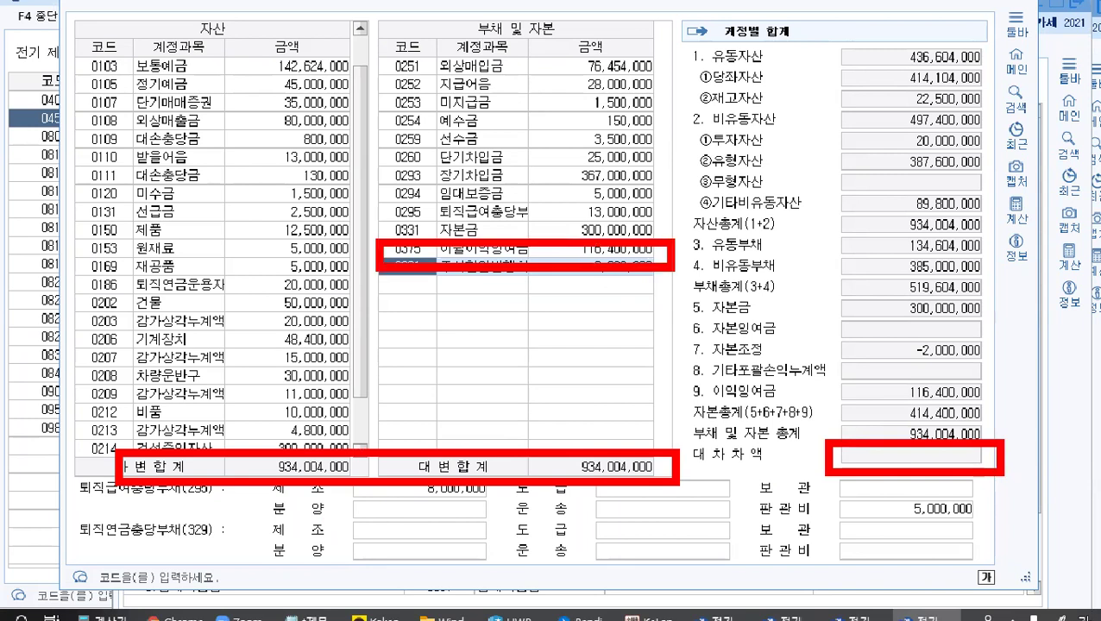
{"action": "key", "text": "Escape"}
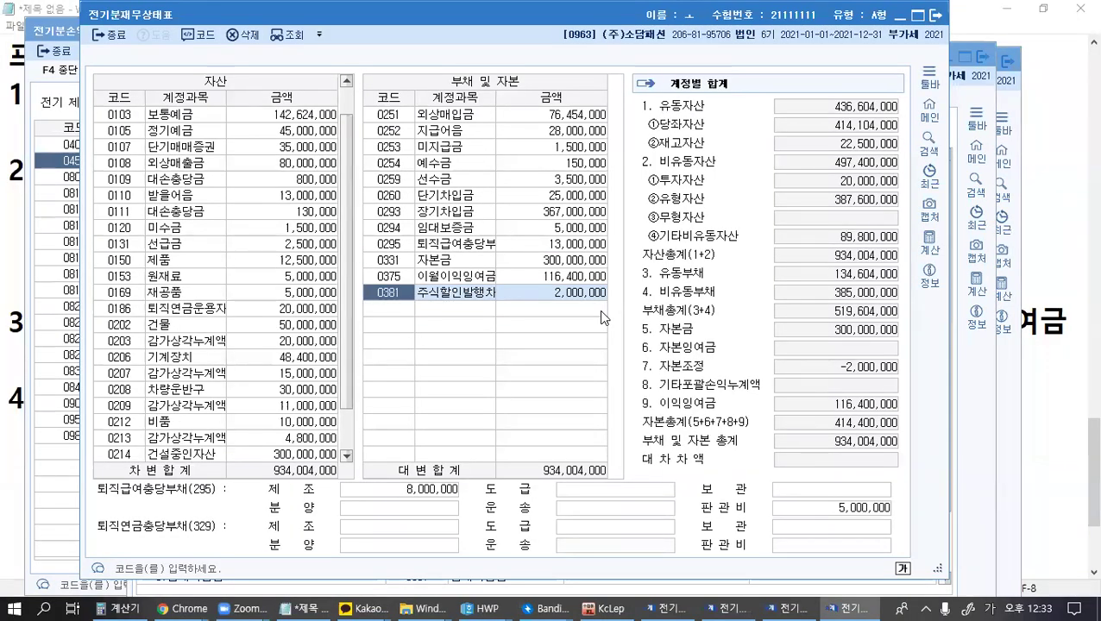
Step: Switch to the Notepad notes and review the 프로그램 재무제표 생성순서, highlighting items 1 to 4
{"action": "left_click", "coordinate": [303, 608]}
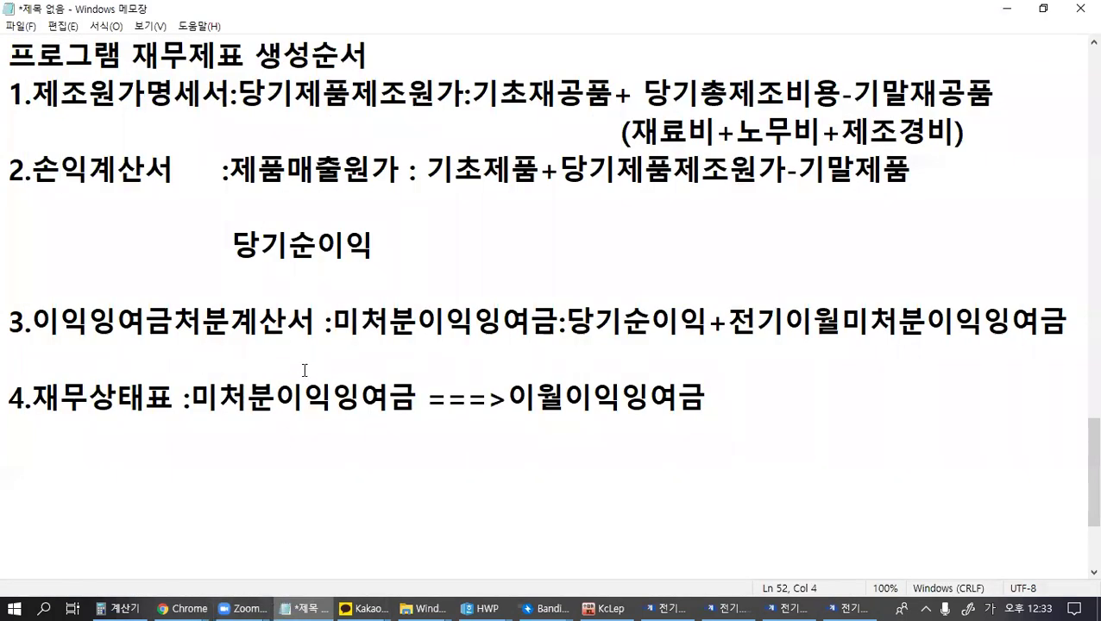
{"action": "left_click", "coordinate": [131, 125]}
{"action": "left_click", "coordinate": [224, 402]}
{"action": "left_click", "coordinate": [320, 328]}
{"action": "left_click", "coordinate": [394, 321]}
{"action": "left_click", "coordinate": [464, 310]}
{"action": "left_click_drag", "start_coordinate": [794, 432], "coordinate": [9, 91]}
{"action": "left_click", "coordinate": [226, 198]}
{"action": "key", "text": "ctrl+End"}
{"action": "key", "text": "shift+Home"}
{"action": "key", "text": "shift+Up"}
{"action": "key", "text": "shift+Up"}
{"action": "key", "text": "shift+Up"}
{"action": "key", "text": "shift+Up"}
{"action": "key", "text": "shift+Up"}
{"action": "key", "text": "shift+Up"}
{"action": "key", "text": "shift+Up"}
{"action": "key", "text": "shift+Up"}
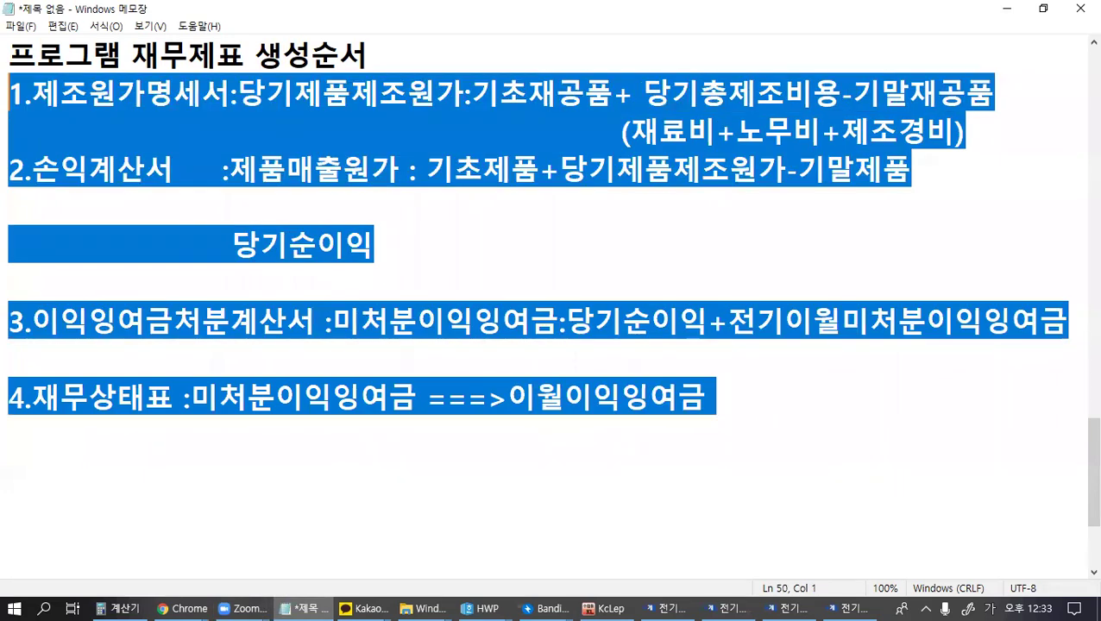
Step: Go over the statement names in the notes and highlight items 3.이익잉여금처분계산서 and 4.재무상태표
{"action": "left_click", "coordinate": [262, 169]}
{"action": "left_click", "coordinate": [85, 92]}
{"action": "left_click", "coordinate": [90, 168]}
{"action": "left_click", "coordinate": [114, 402]}
{"action": "left_click", "coordinate": [135, 291]}
{"action": "left_click", "coordinate": [113, 165]}
{"action": "left_click", "coordinate": [118, 92]}
{"action": "left_click", "coordinate": [143, 169]}
{"action": "left_click", "coordinate": [141, 205]}
{"action": "left_click_drag", "start_coordinate": [9, 395], "coordinate": [255, 293]}
{"action": "left_click", "coordinate": [210, 470]}
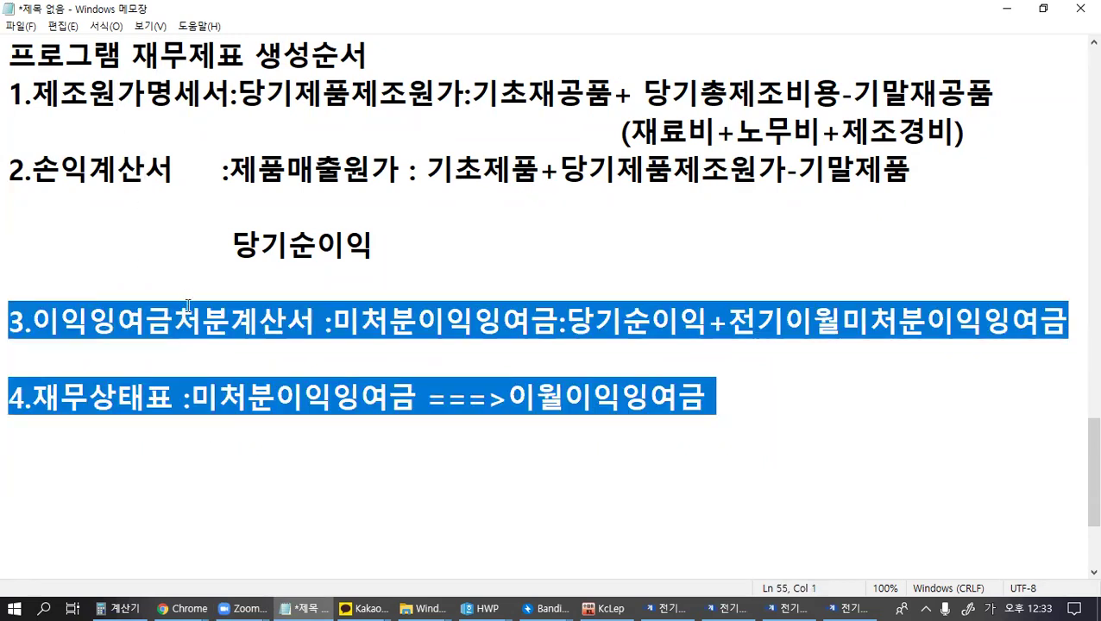
{"action": "left_click", "coordinate": [183, 318]}
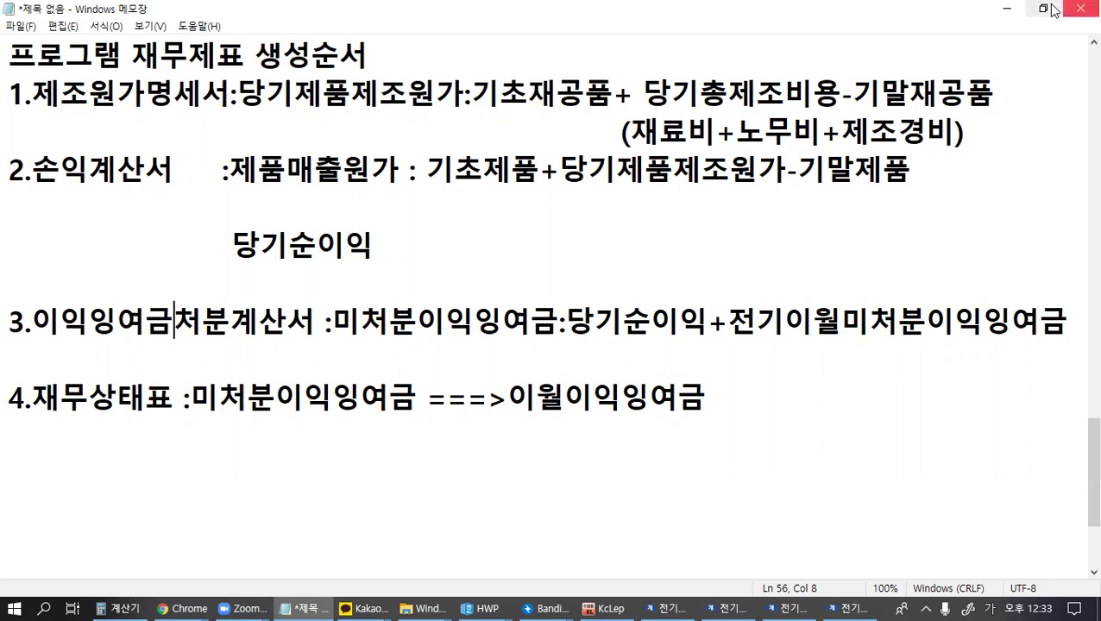
Step: Highlight items 1 and 2 and the full list of four in the notes, and minimise Notepad
{"action": "left_click", "coordinate": [540, 214]}
{"action": "left_click_drag", "start_coordinate": [482, 57], "coordinate": [462, 272]}
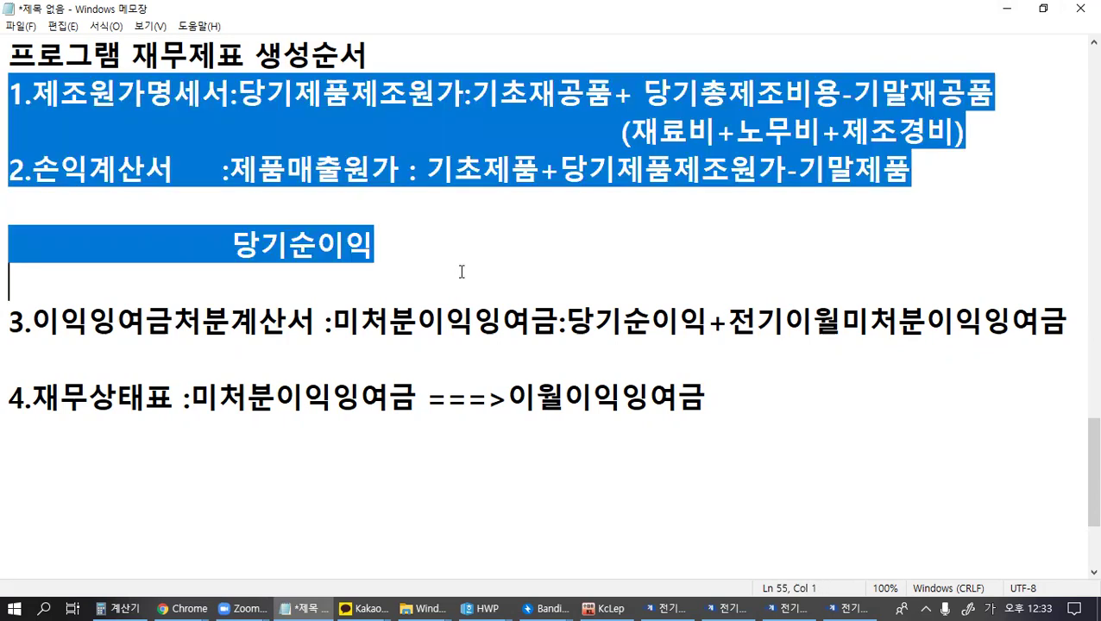
{"action": "left_click", "coordinate": [807, 451]}
{"action": "left_click_drag", "start_coordinate": [808, 451], "coordinate": [11, 93]}
{"action": "left_click", "coordinate": [362, 118]}
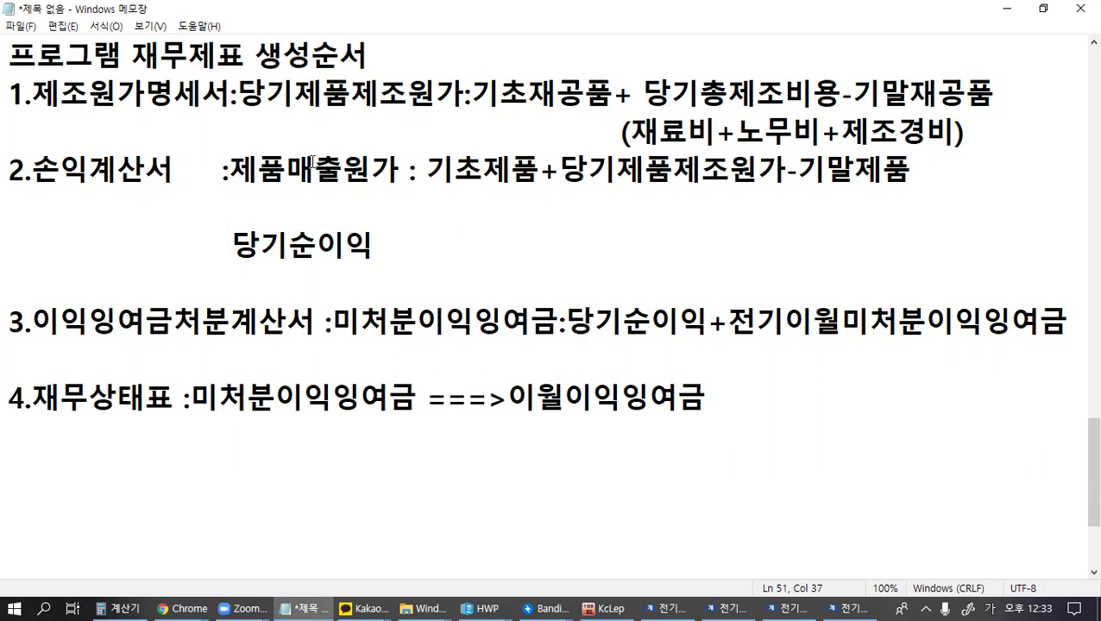
{"action": "left_click", "coordinate": [1015, 12]}
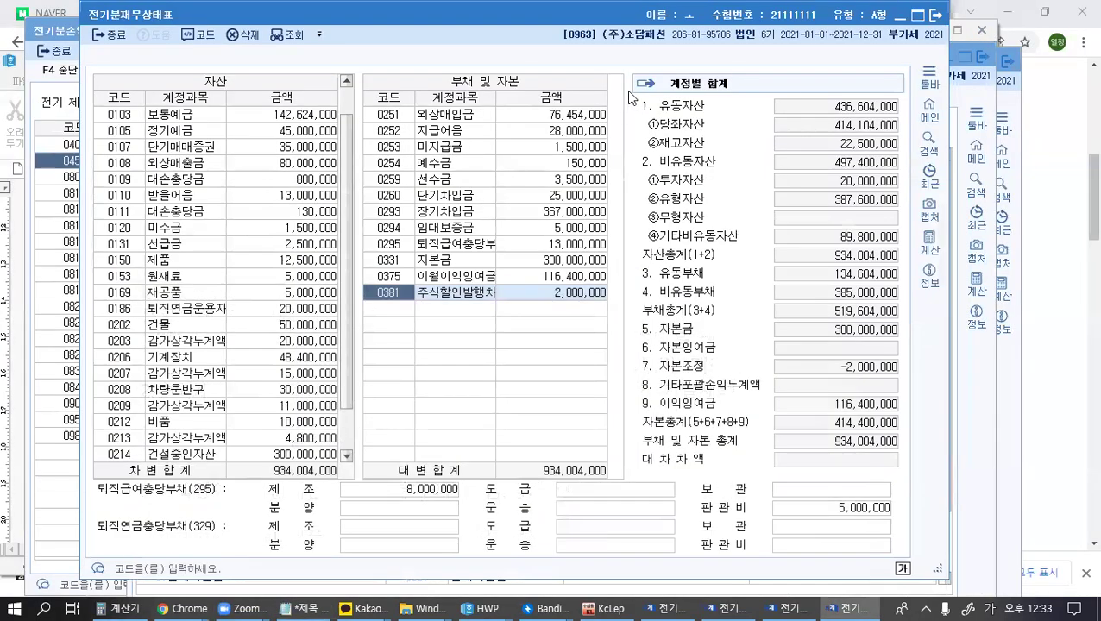
Step: Close 전기분재무상태표 and 전기분잉여금처분계산서 and move 전기분손익계산서 out of view to show 전기분원가명세서
{"action": "left_click", "coordinate": [934, 15]}
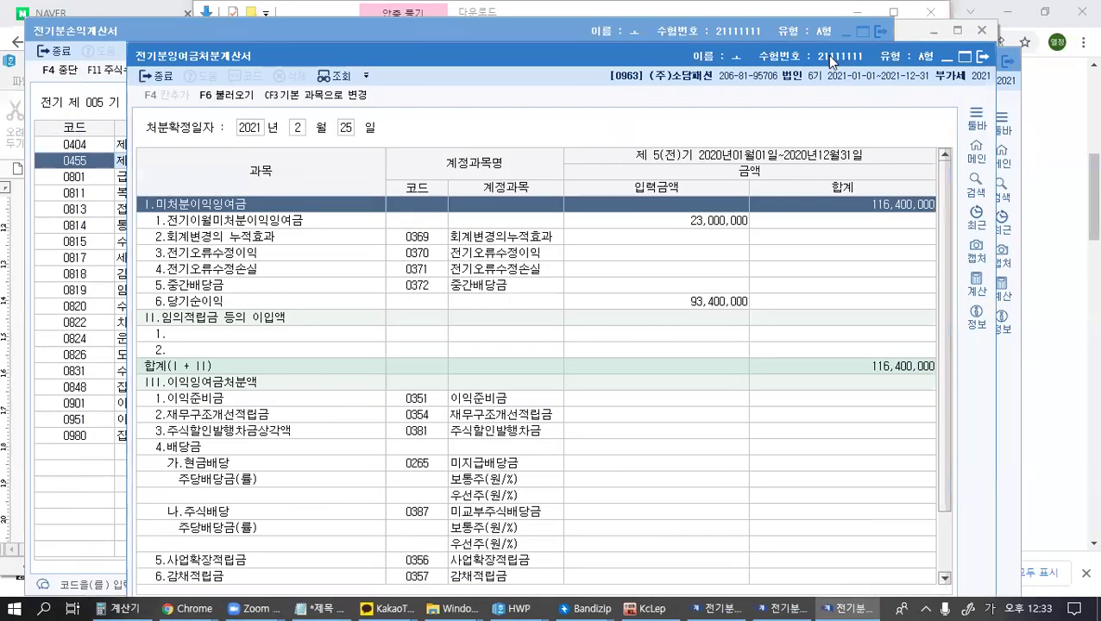
{"action": "left_click_drag", "start_coordinate": [830, 57], "coordinate": [774, 92]}
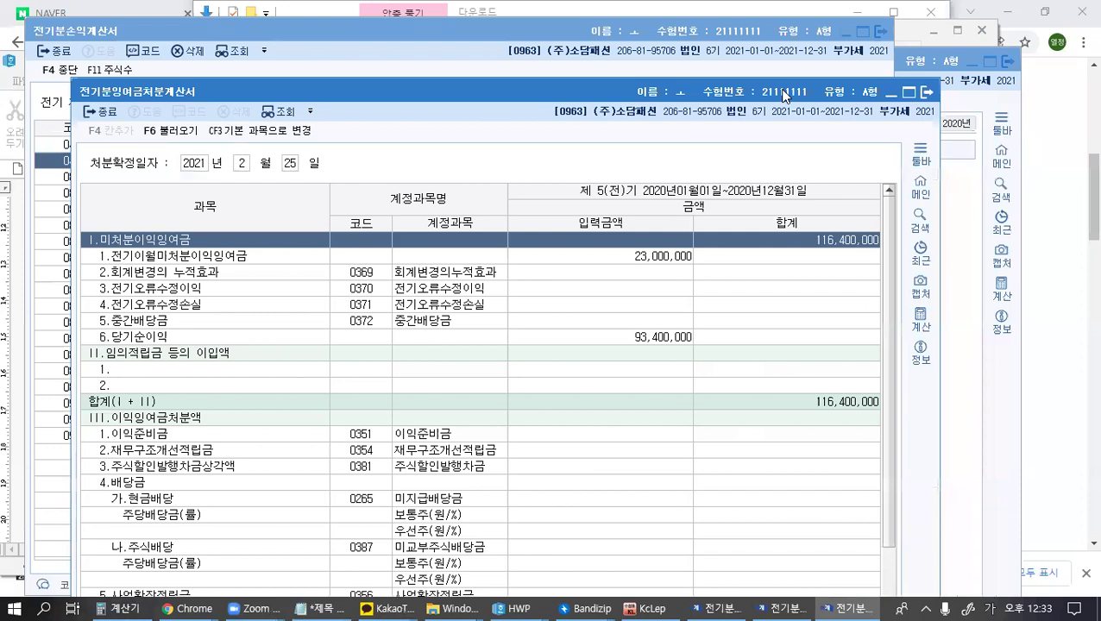
{"action": "left_click", "coordinate": [751, 72]}
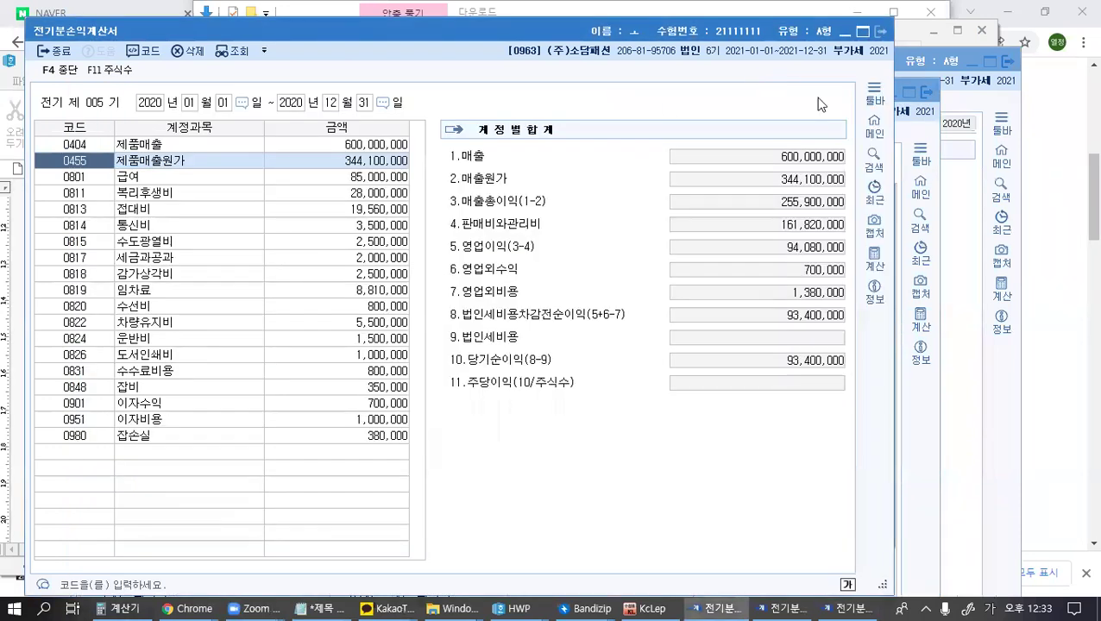
{"action": "left_click", "coordinate": [914, 136]}
{"action": "left_click", "coordinate": [927, 91]}
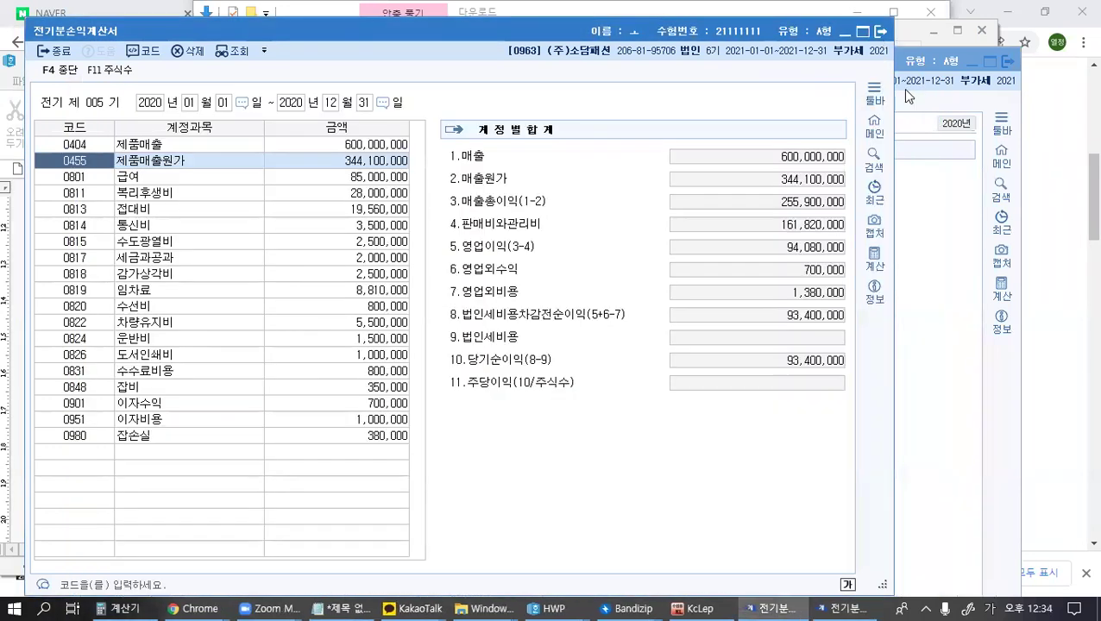
{"action": "left_click", "coordinate": [930, 104]}
{"action": "left_click", "coordinate": [799, 37]}
{"action": "left_click", "coordinate": [879, 32]}
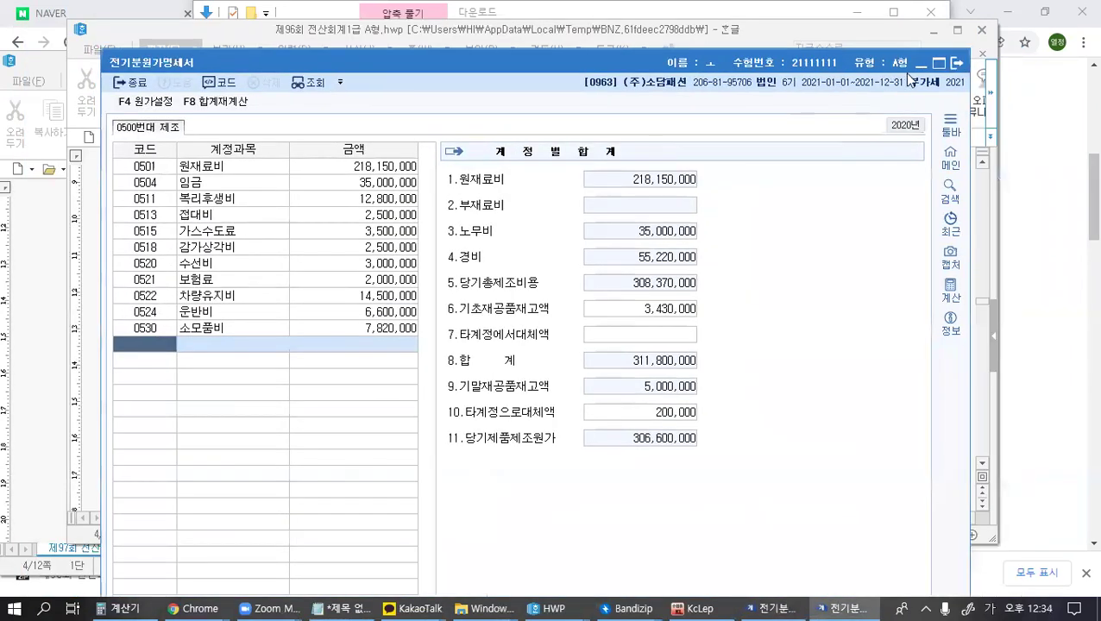
Step: Minimise the 96회 and 97회 exam documents, the zip archive, the downloads folder and the browser to reach the 97회 설치는 이렇게 document
{"action": "key", "text": "Escape"}
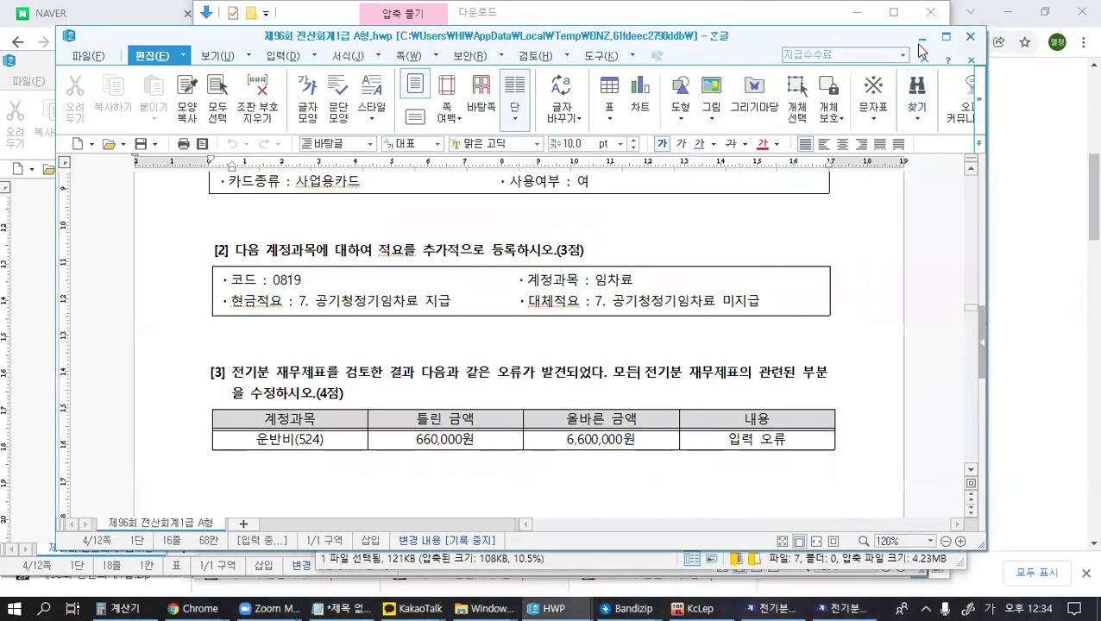
{"action": "left_click", "coordinate": [921, 37]}
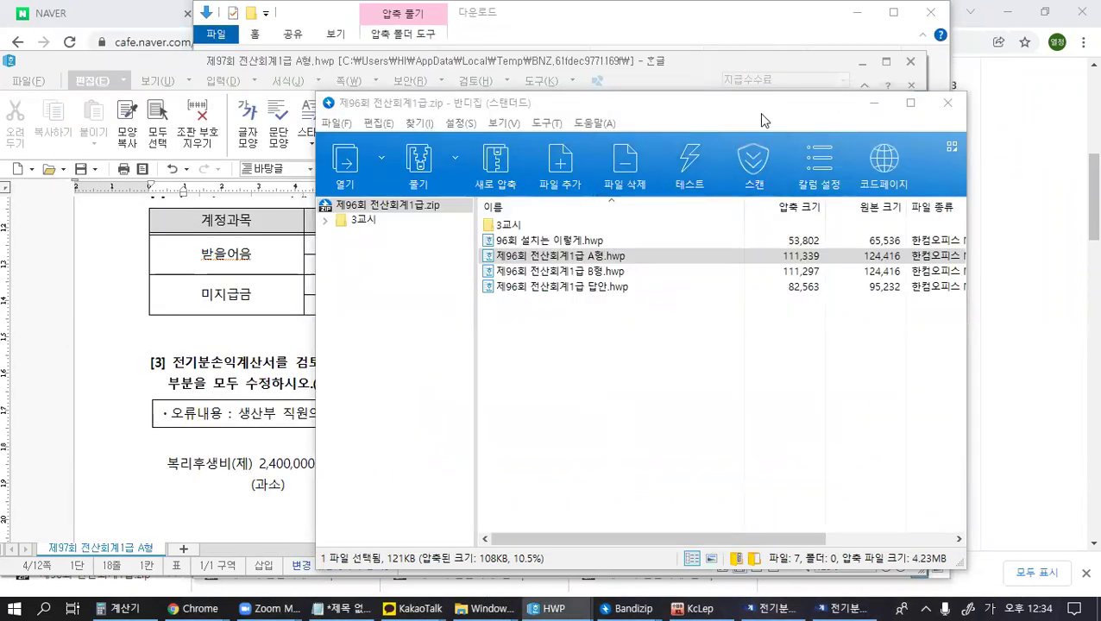
{"action": "left_click", "coordinate": [683, 118]}
{"action": "left_click", "coordinate": [871, 104]}
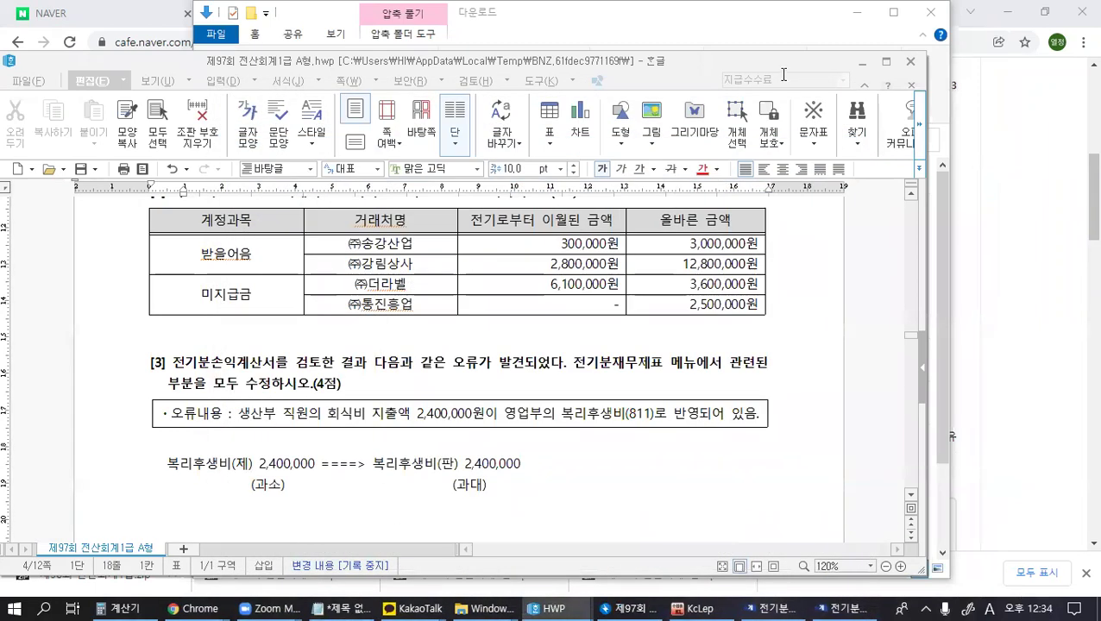
{"action": "left_click", "coordinate": [862, 62]}
{"action": "left_click", "coordinate": [856, 12]}
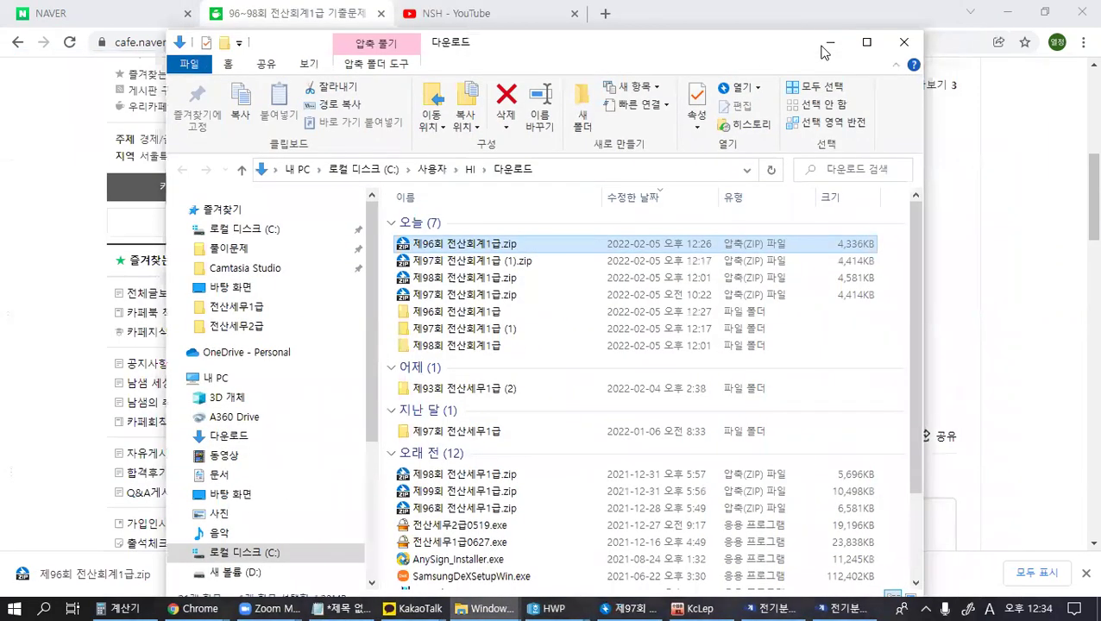
{"action": "left_click", "coordinate": [1007, 11]}
{"action": "left_click", "coordinate": [826, 97]}
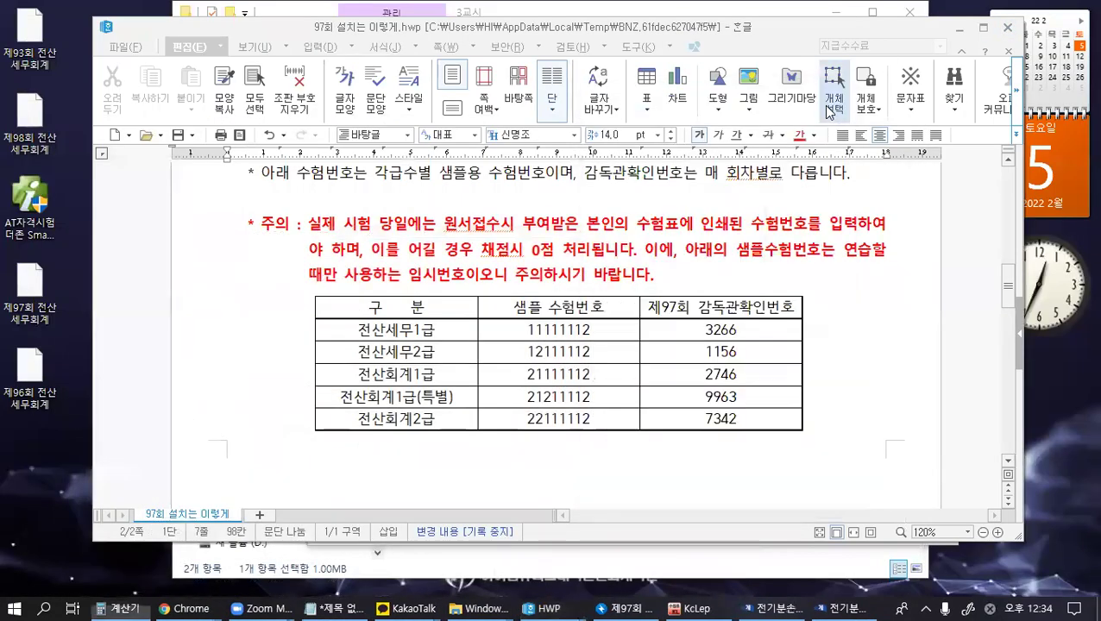
{"action": "left_click_drag", "start_coordinate": [767, 33], "coordinate": [732, 47]}
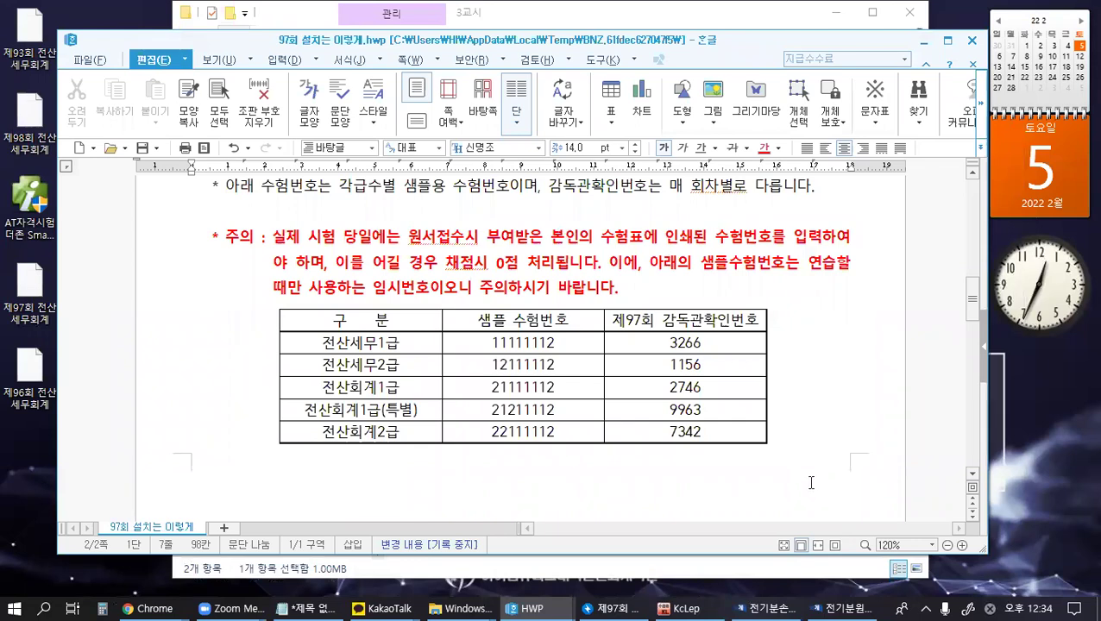
Step: Bring back 전기분원가명세서 and 전기분손익계산서 and close both
{"action": "left_click", "coordinate": [841, 608]}
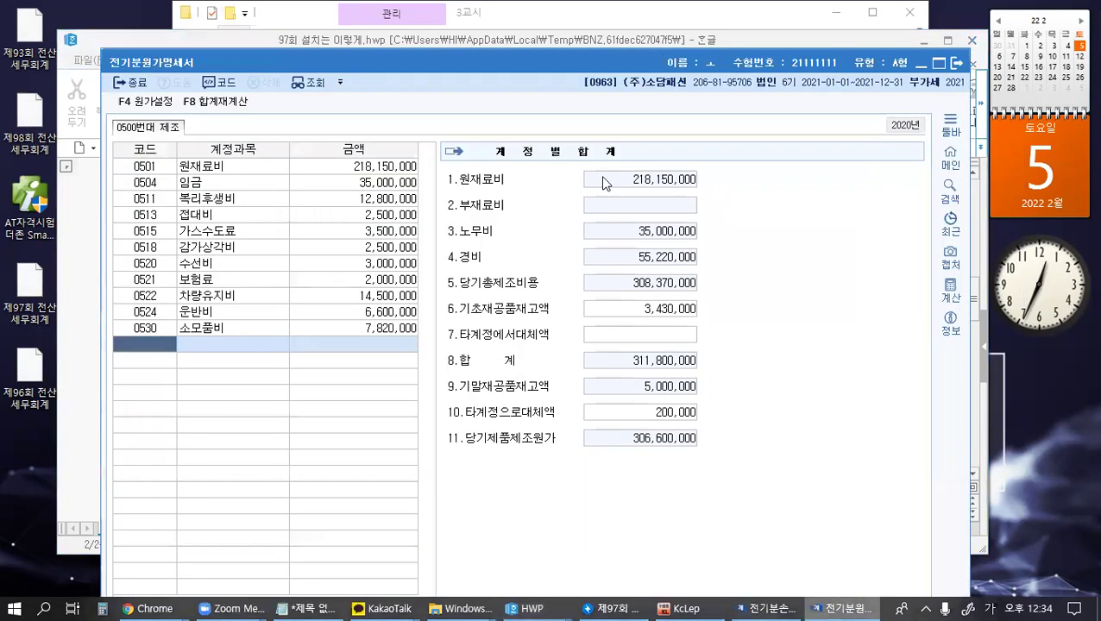
{"action": "left_click", "coordinate": [957, 65]}
{"action": "left_click", "coordinate": [832, 608]}
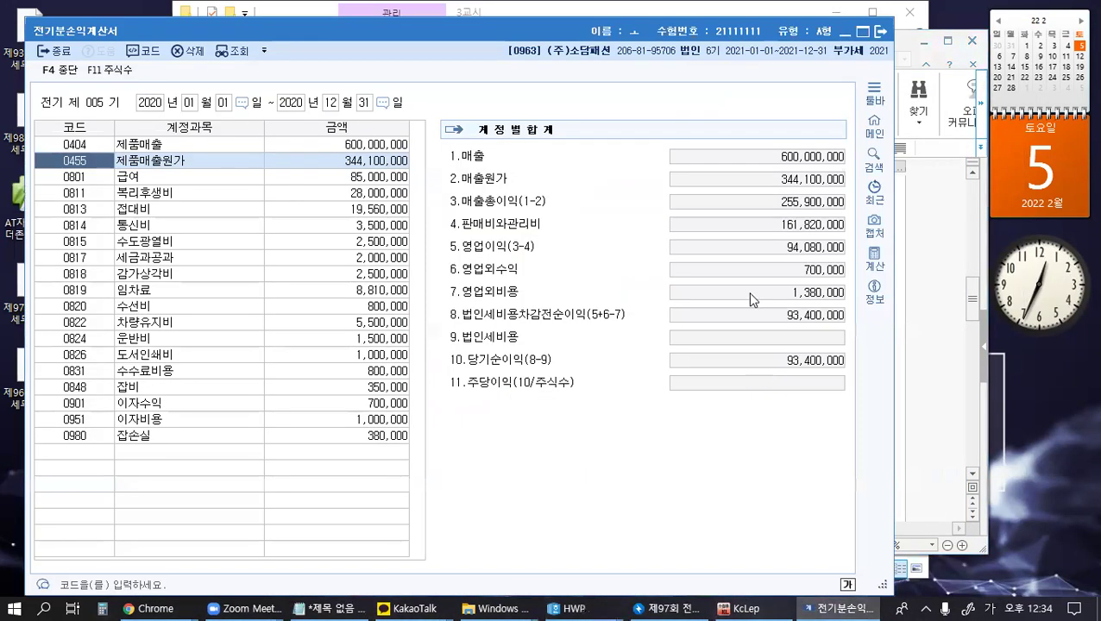
{"action": "left_click", "coordinate": [880, 32]}
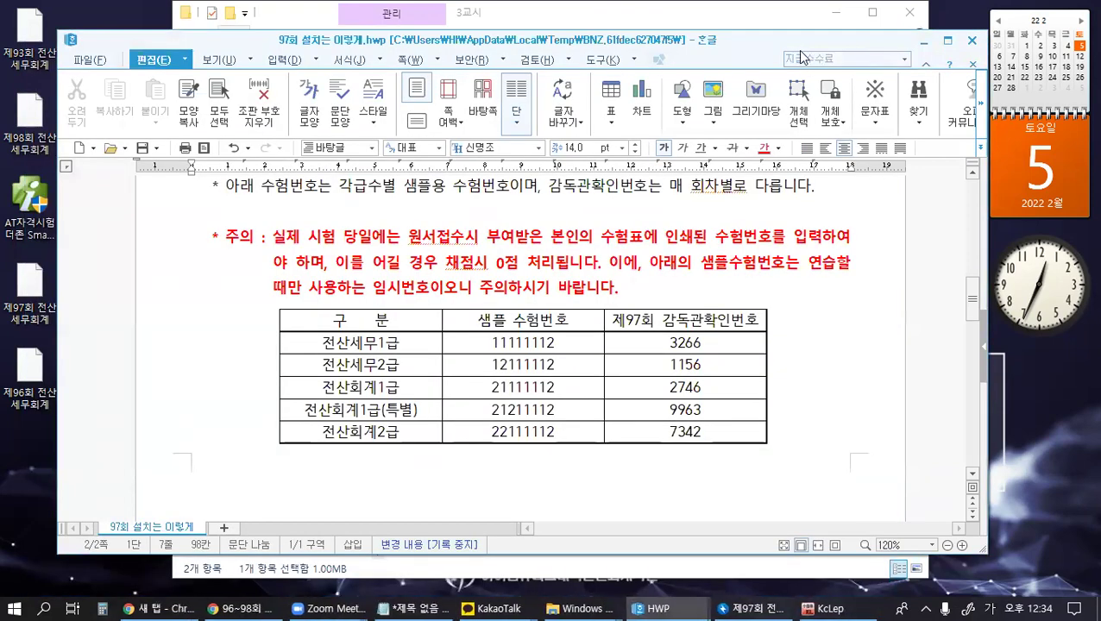